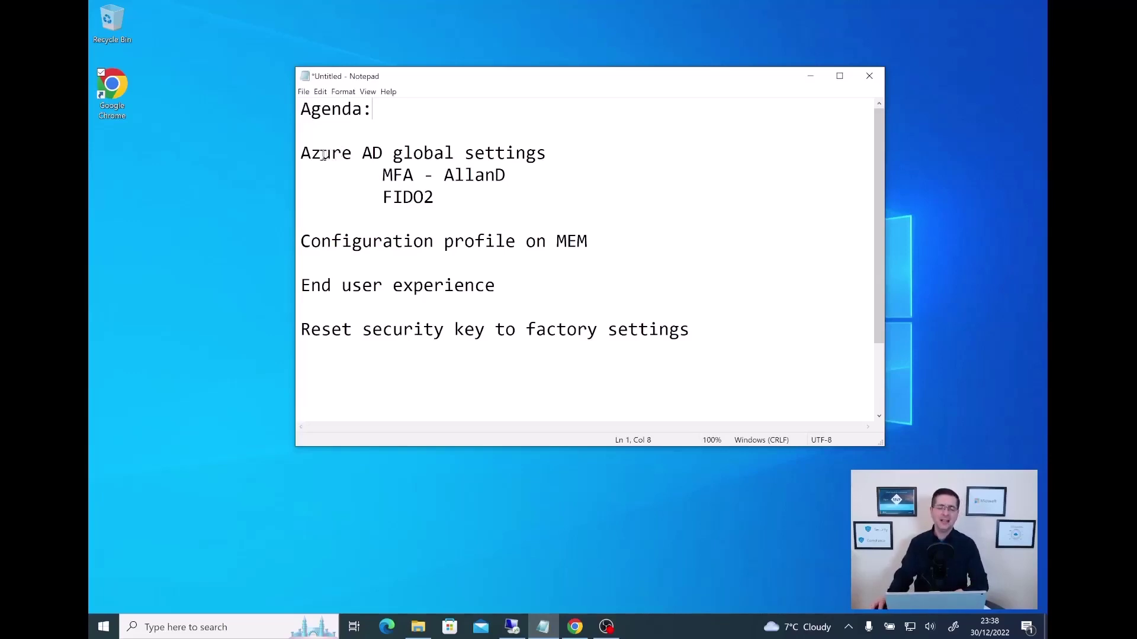
Highlight the Azure AD global settings, MFA and FIDO2 agenda items, then show Active users.
drag(312, 155, 381, 164)
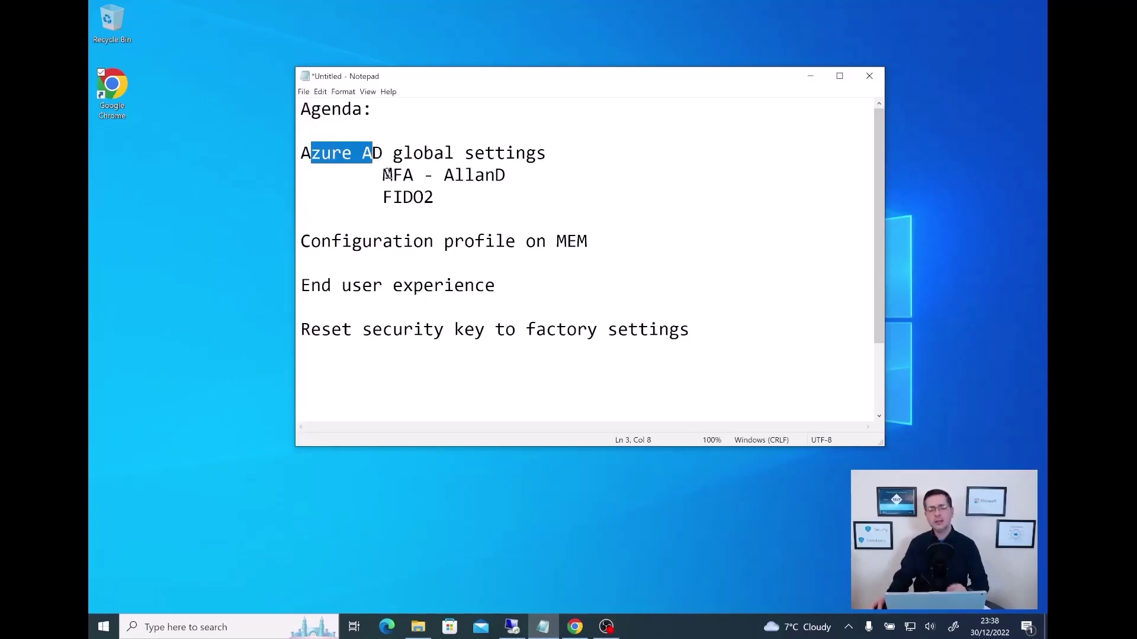
drag(383, 175, 417, 176)
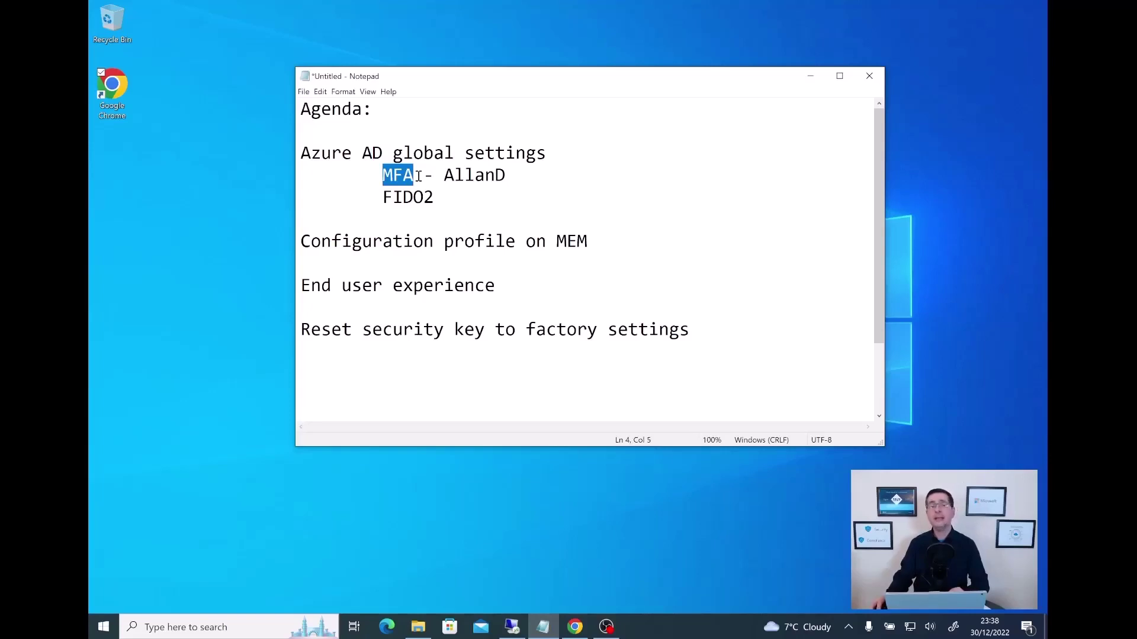
drag(445, 176, 506, 176)
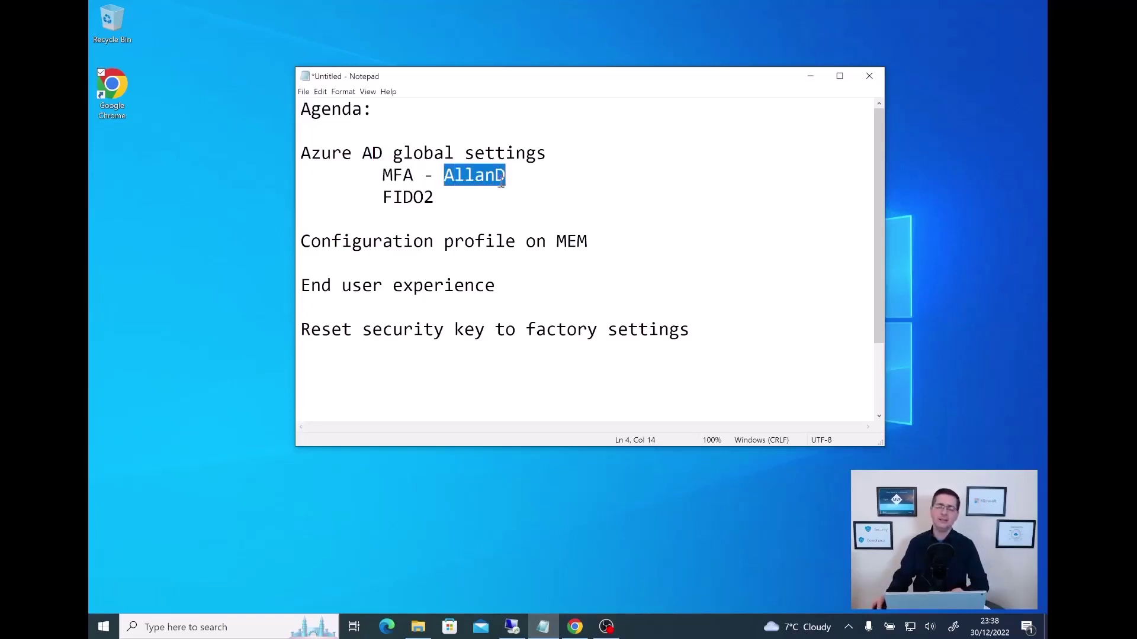
drag(438, 198, 382, 207)
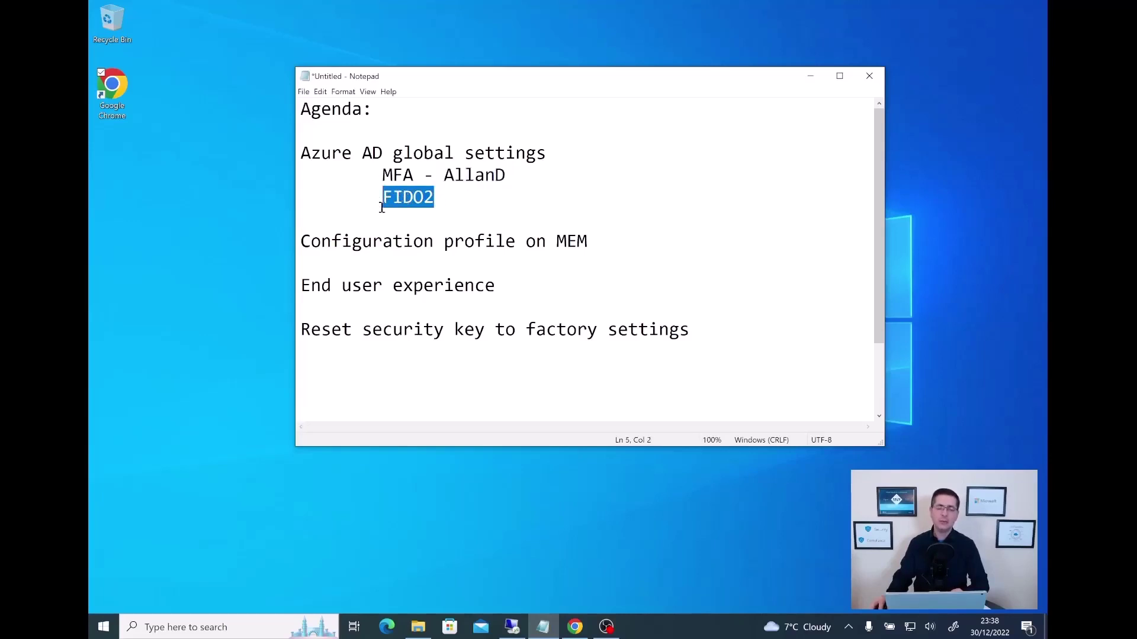
click(413, 194)
drag(382, 175, 411, 175)
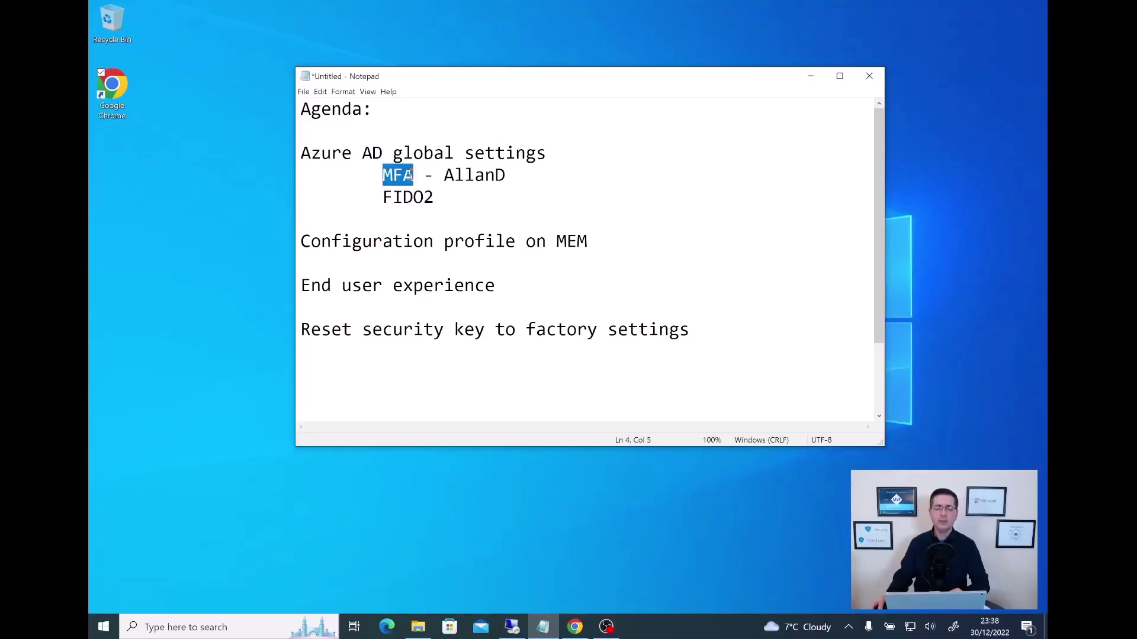
click(575, 628)
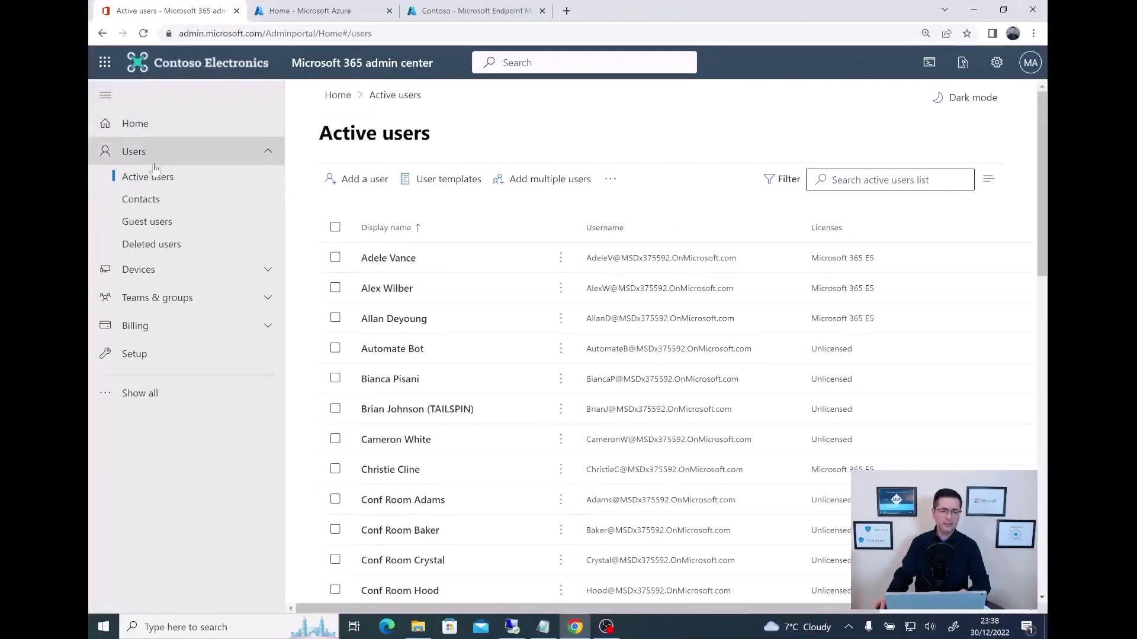
Open the legacy multi-factor authentication users page from the Active users overflow menu.
click(609, 180)
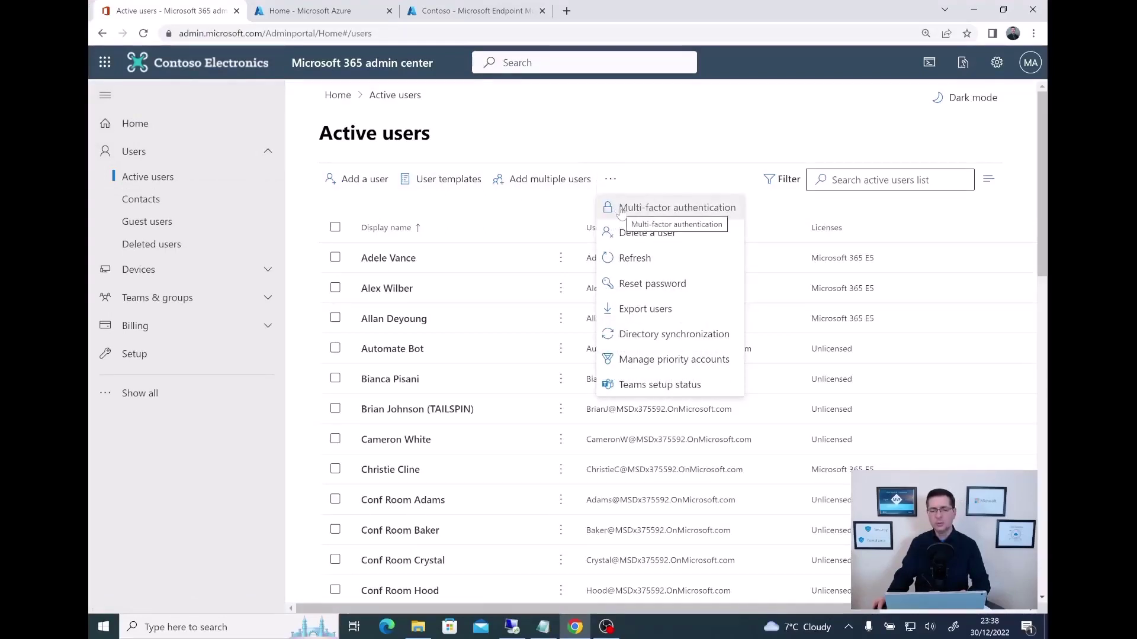
click(620, 209)
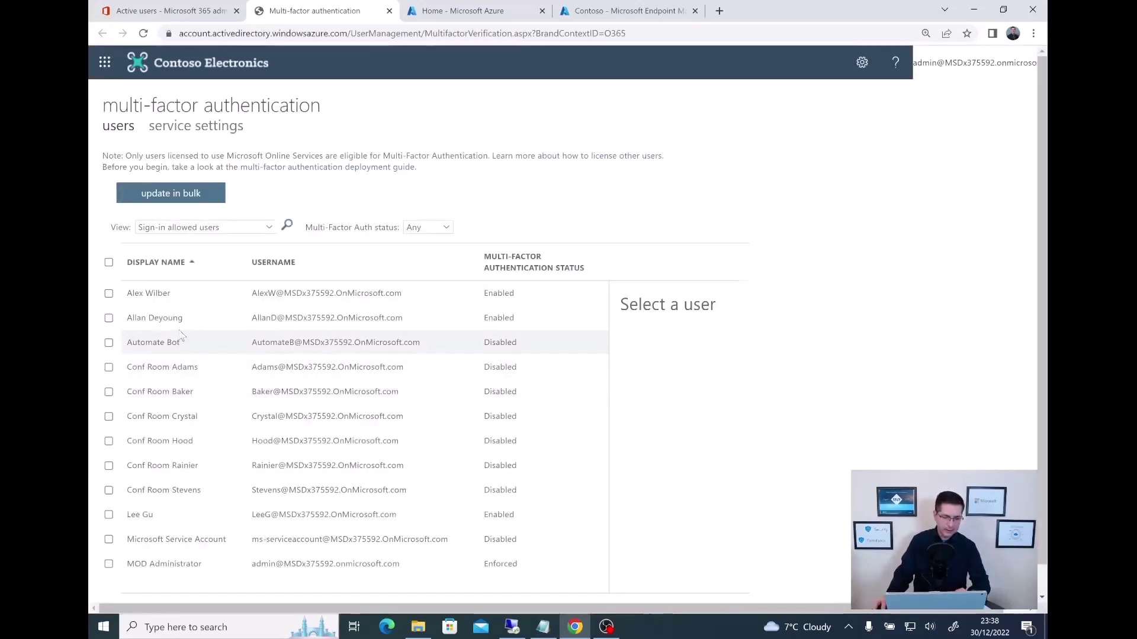
Confirm the demo user's MFA status shows Enabled, then return to the Active users tab.
click(142, 323)
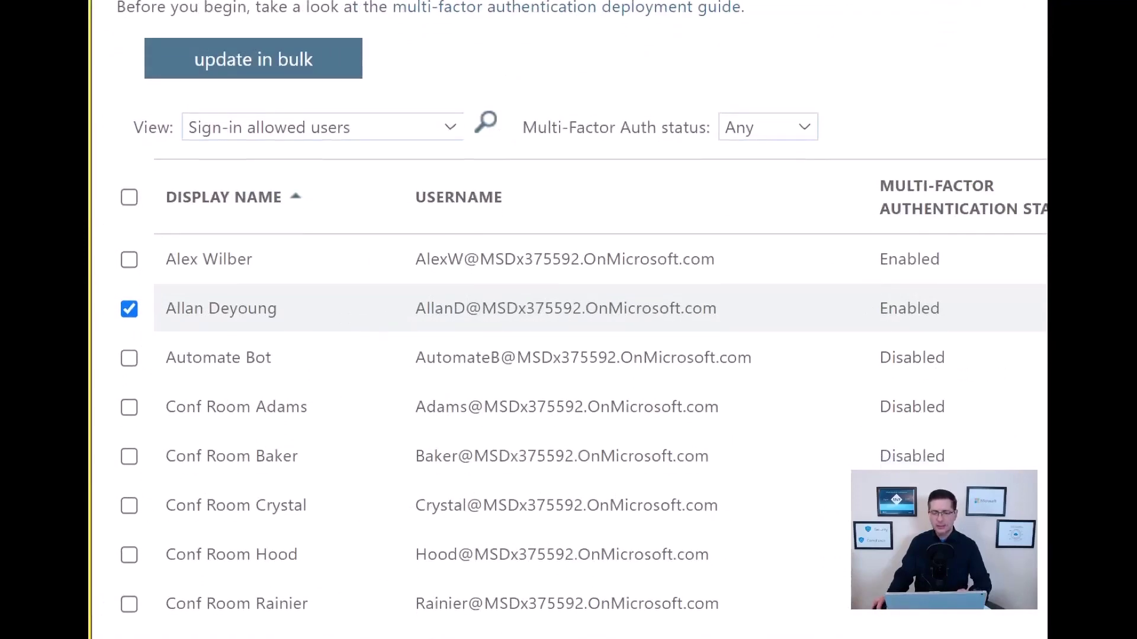
mouse_move(890, 298)
mouse_down()
mouse_move(847, 309)
mouse_move(948, 269)
mouse_move(846, 312)
mouse_up()
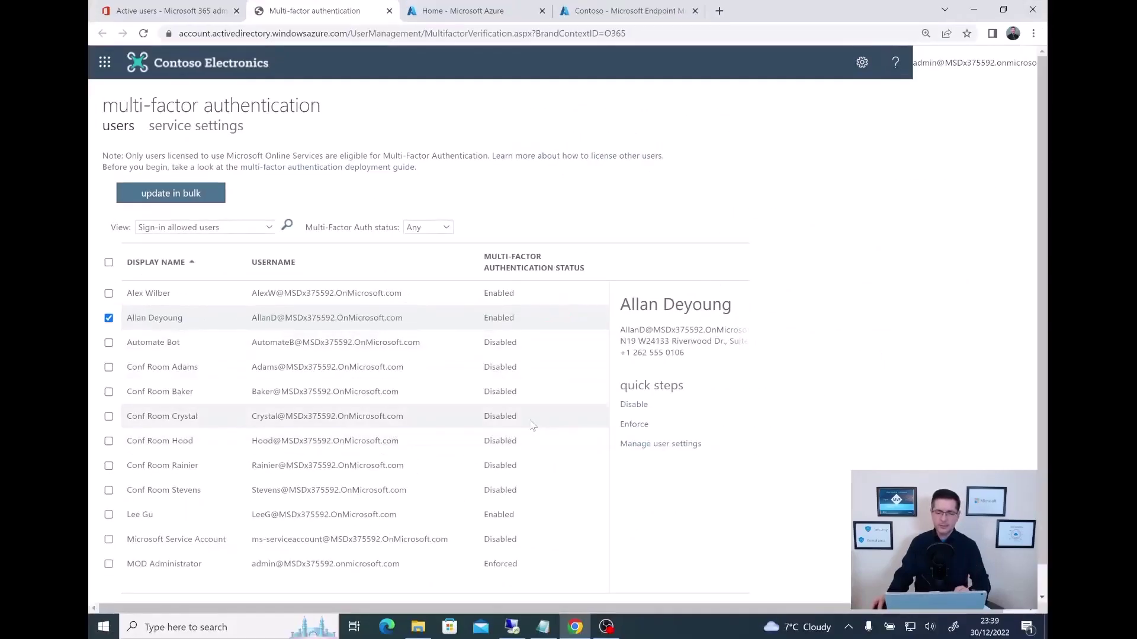
click(195, 13)
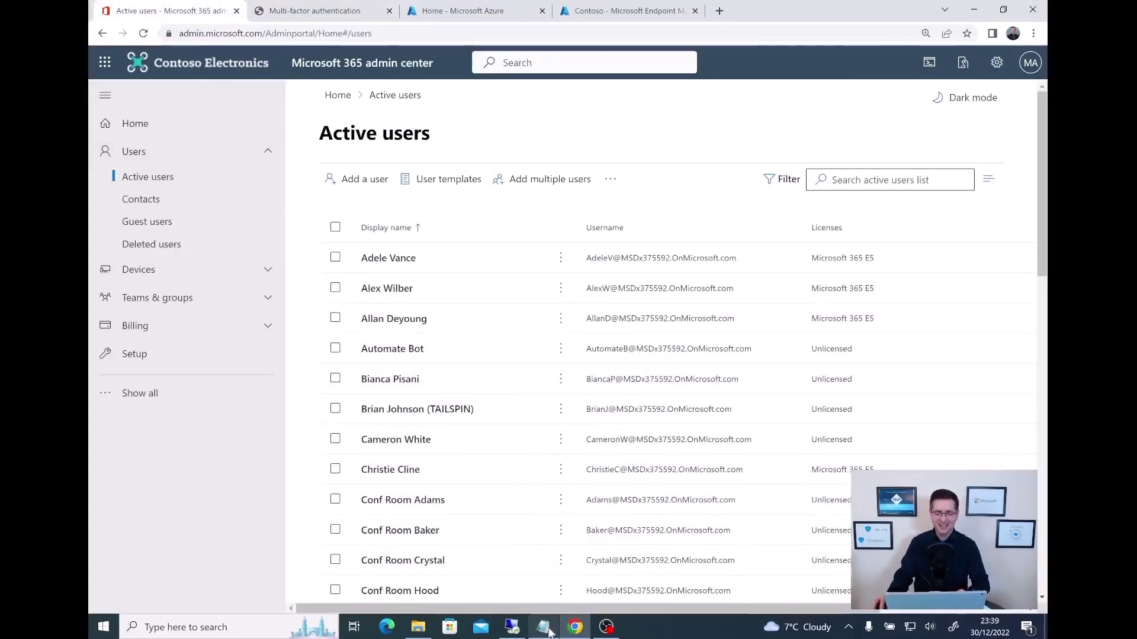
Review the FIDO2 agenda item in Notepad, minimize Notepad, and switch to the Azure home page.
click(545, 629)
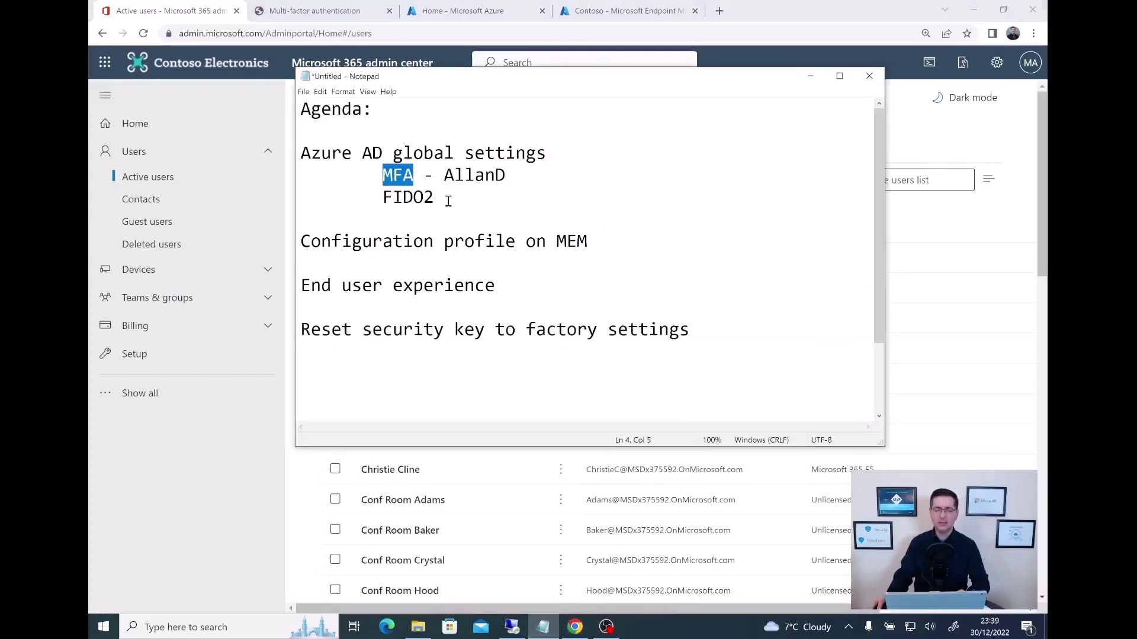
drag(449, 197, 385, 202)
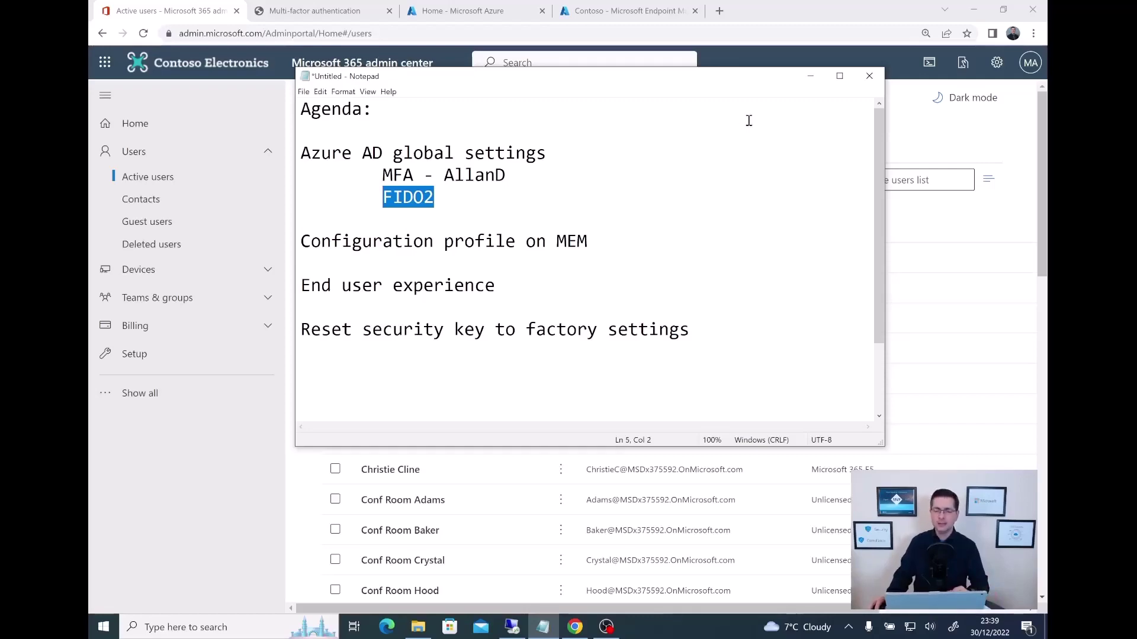
click(811, 76)
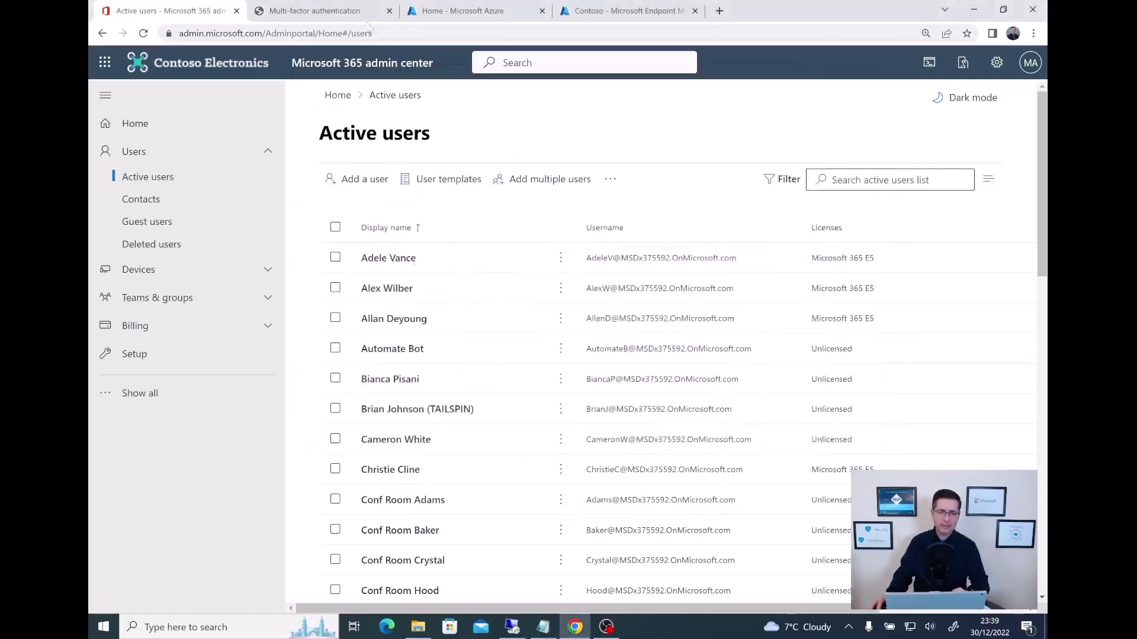
click(417, 13)
Navigate to the Contoso Azure Active Directory overview and open its Security section.
click(223, 35)
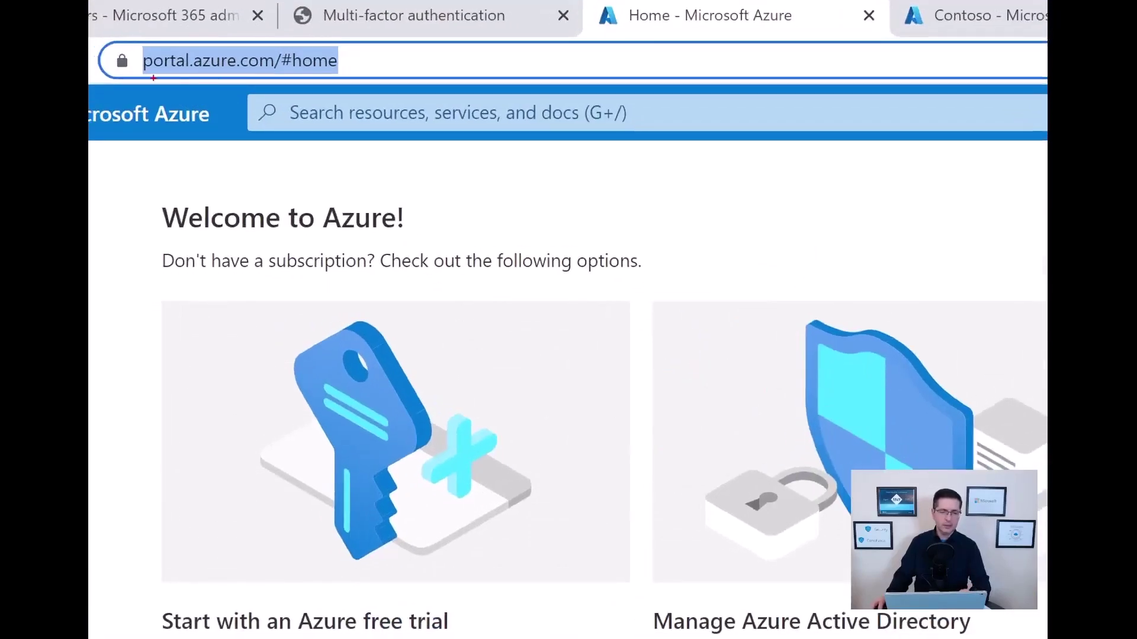
mouse_move(137, 77)
mouse_down()
mouse_move(436, 65)
mouse_move(219, 40)
mouse_move(172, 82)
mouse_up()
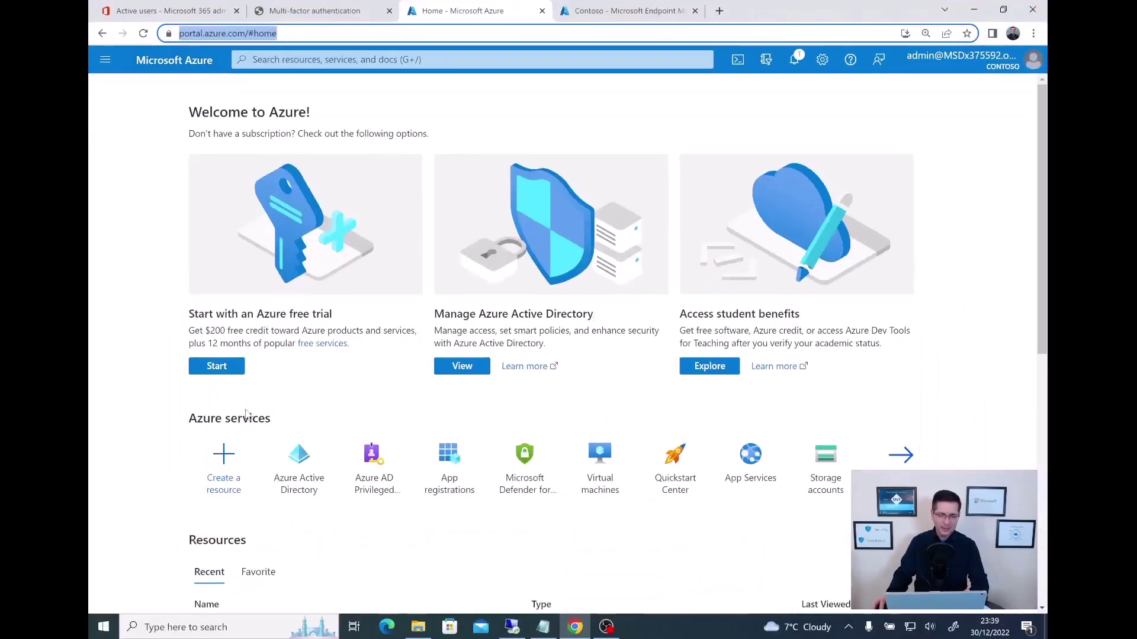
click(358, 61)
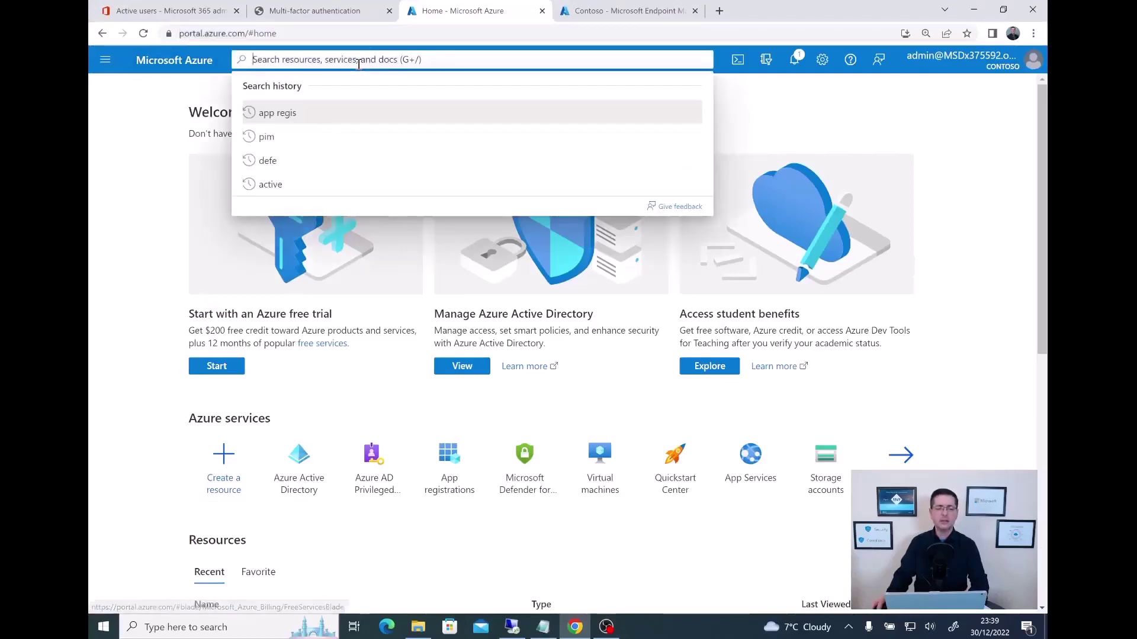
click(324, 539)
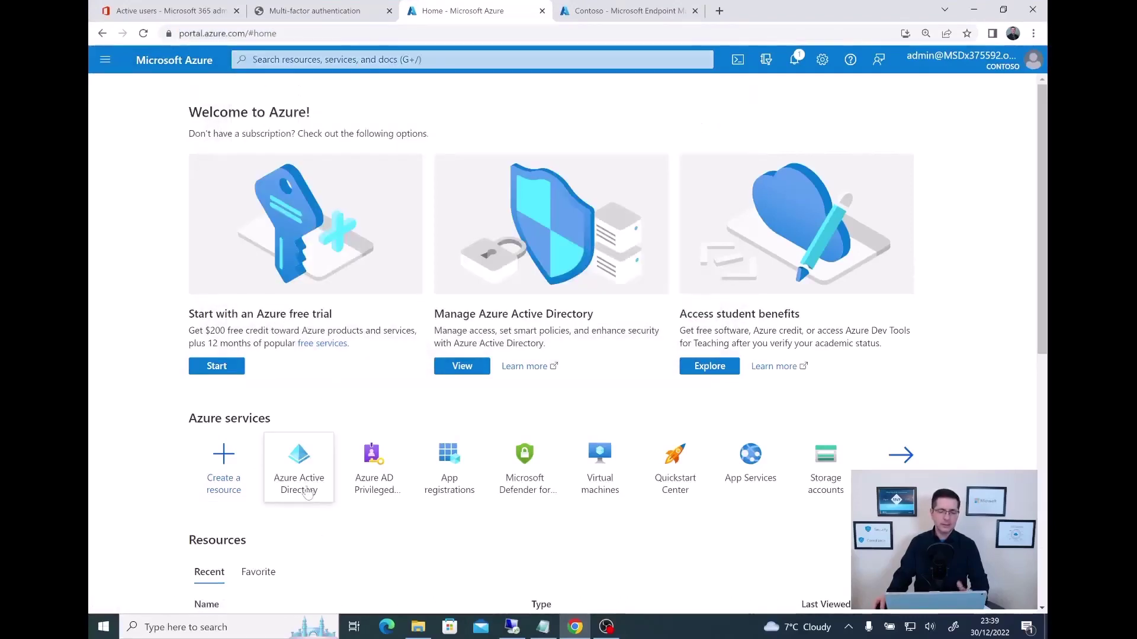
mouse_move(309, 495)
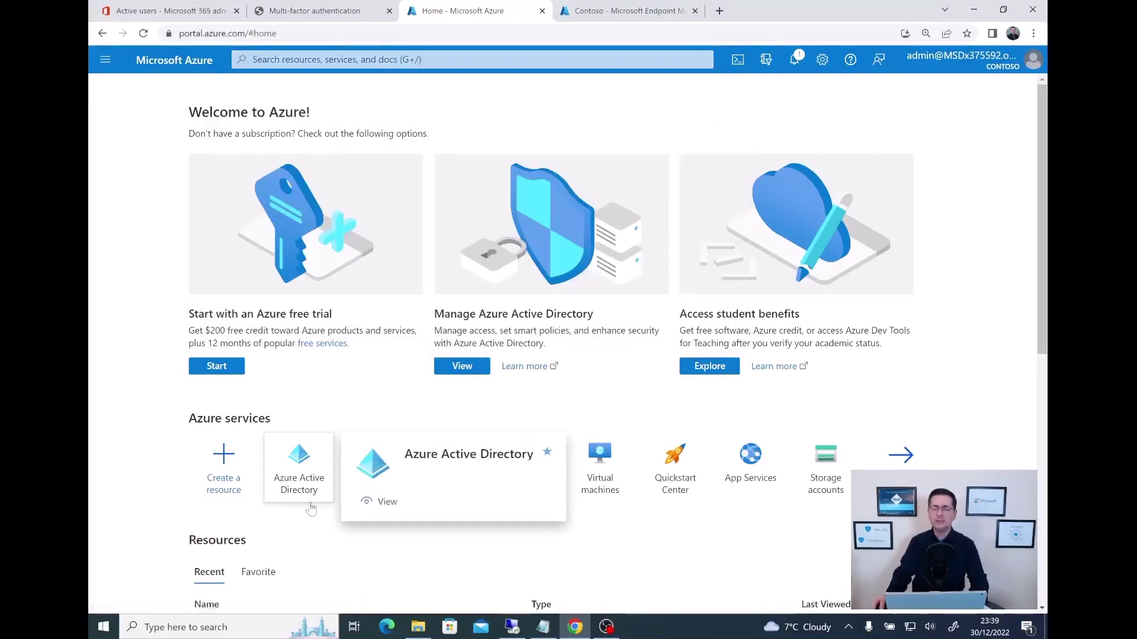
click(302, 469)
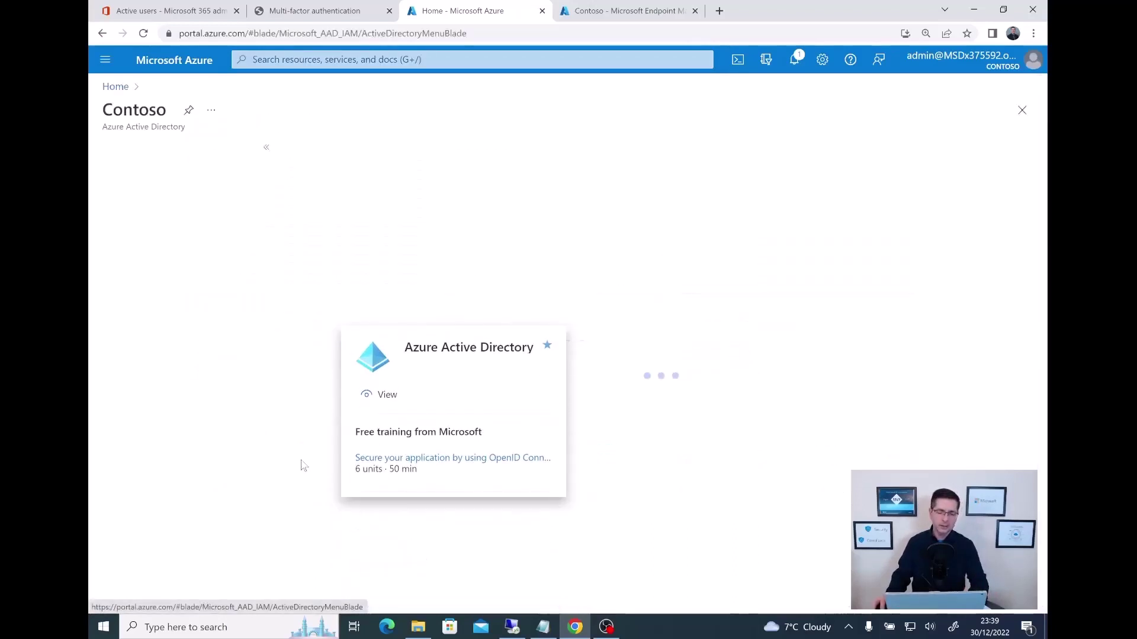
drag(268, 314, 196, 455)
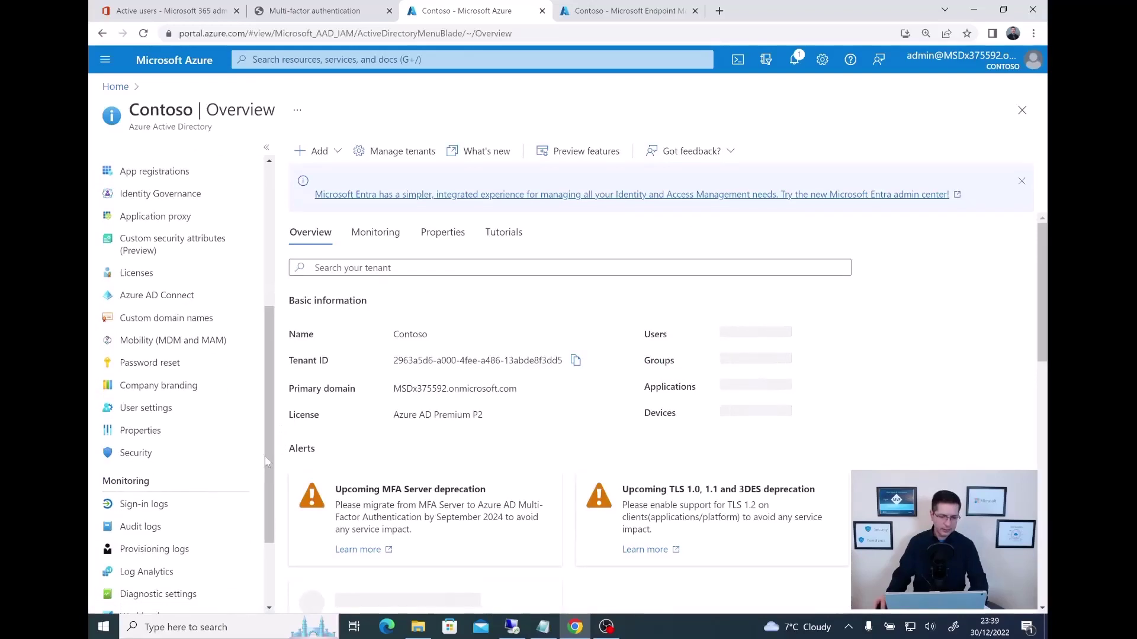
click(137, 453)
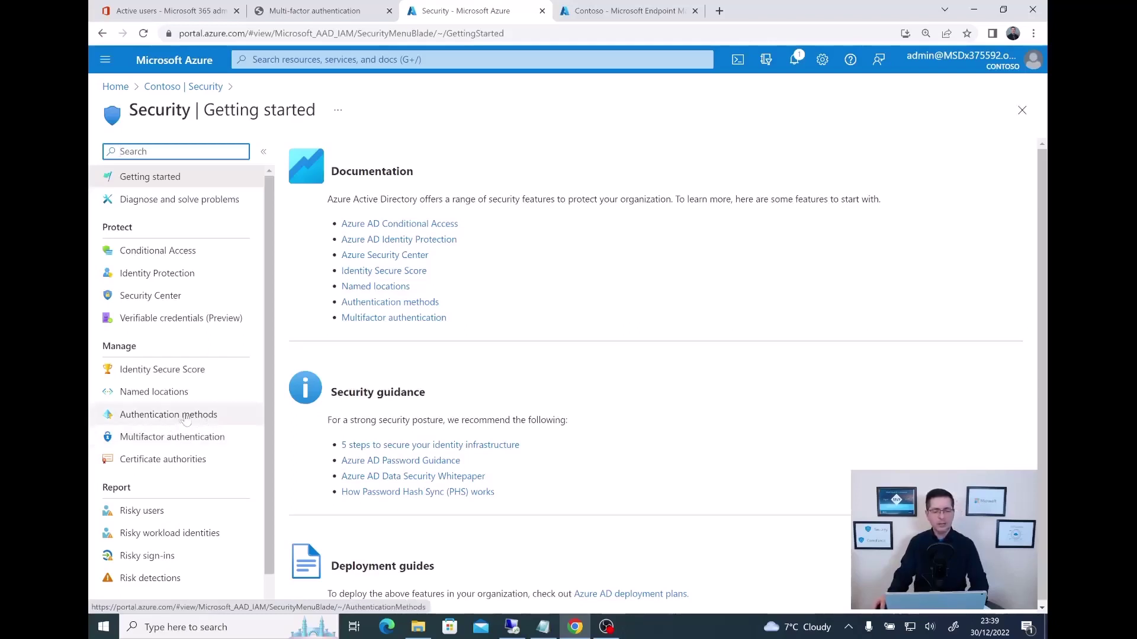
Open FIDO2 security key settings from Authentication methods | Policies.
click(212, 416)
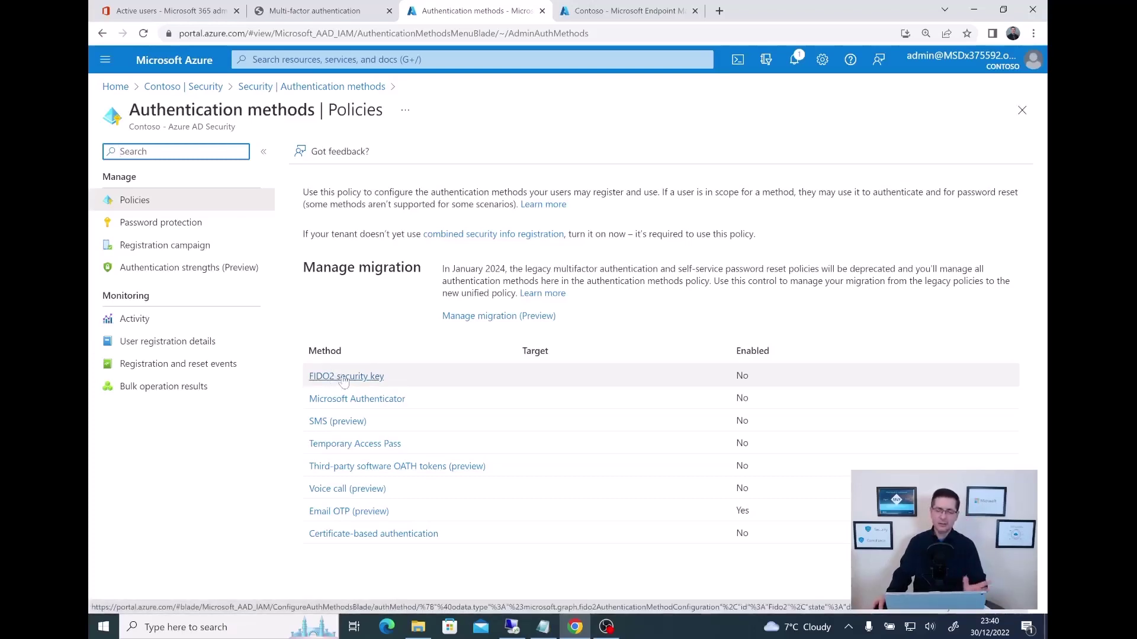
click(347, 379)
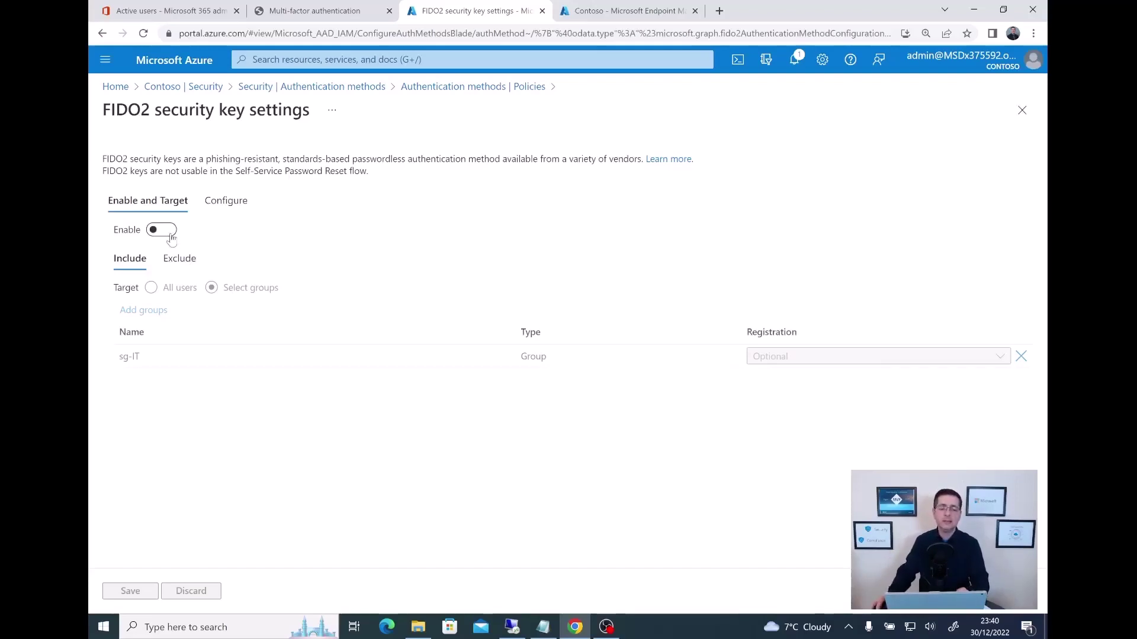
Enable FIDO2 security keys, keeping the target on Select groups with sg-IT.
click(171, 235)
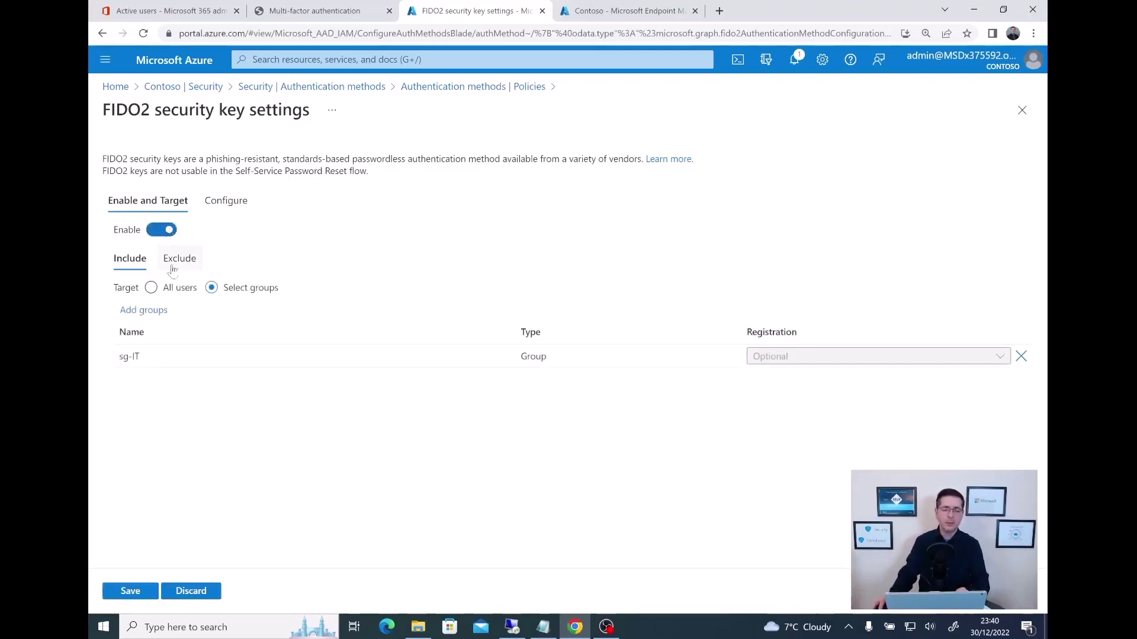
click(152, 288)
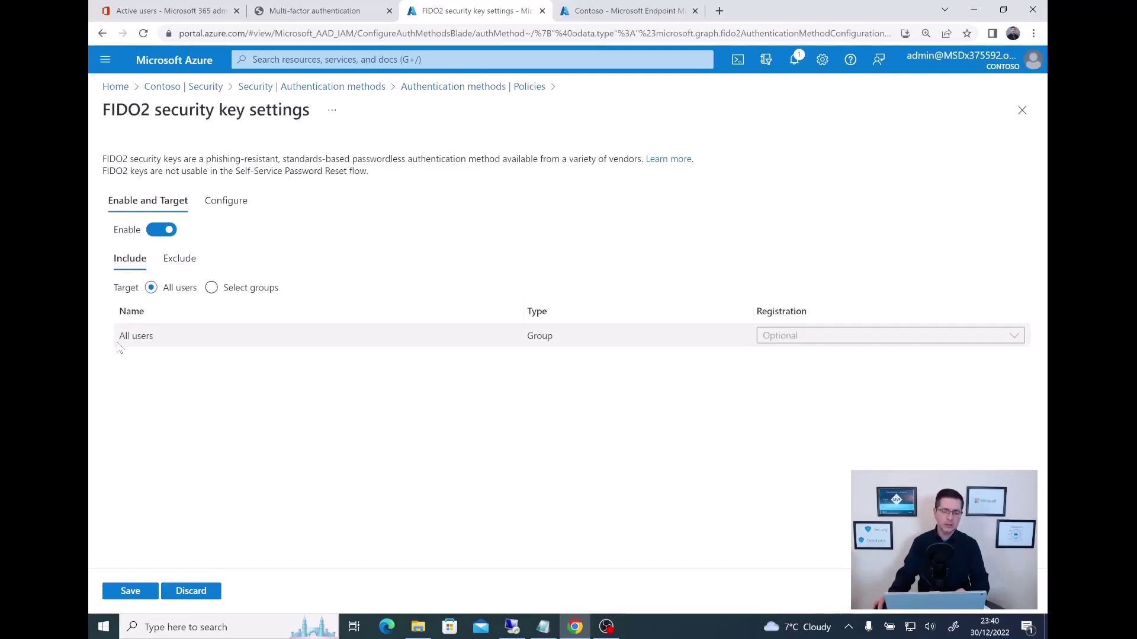
click(212, 288)
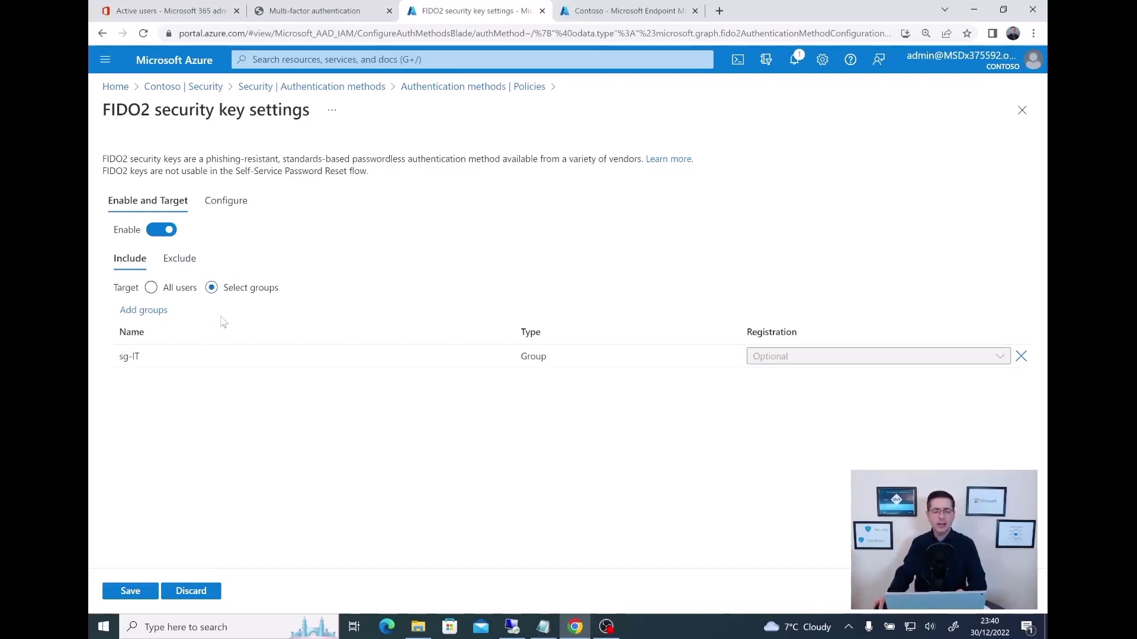
click(157, 315)
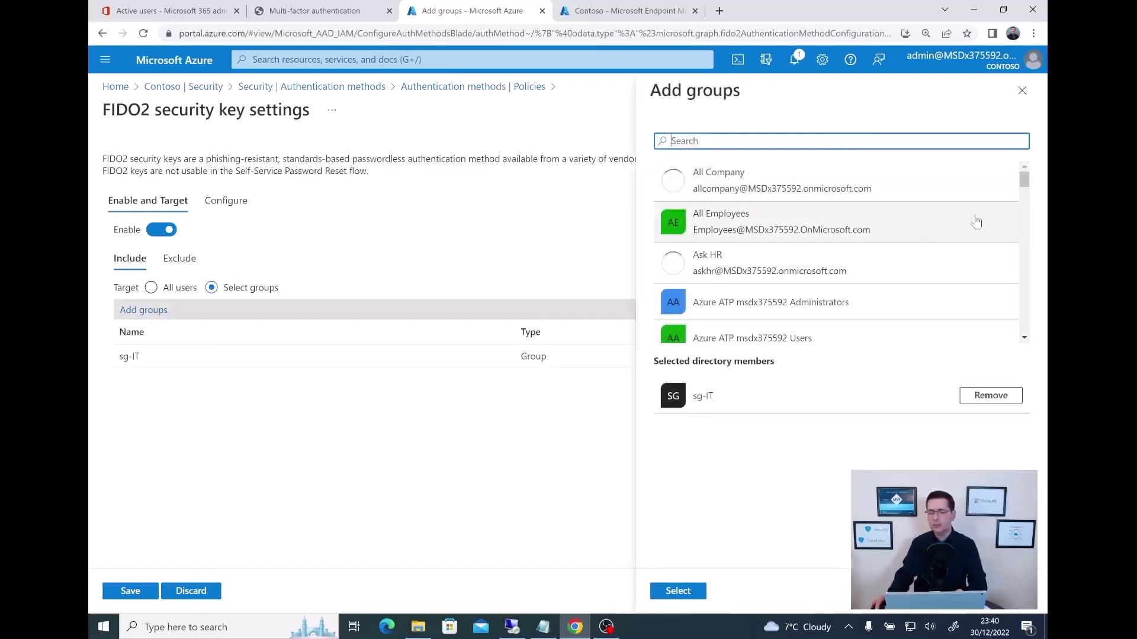
mouse_move(1024, 184)
mouse_down()
mouse_move(1023, 290)
mouse_move(1023, 181)
mouse_up()
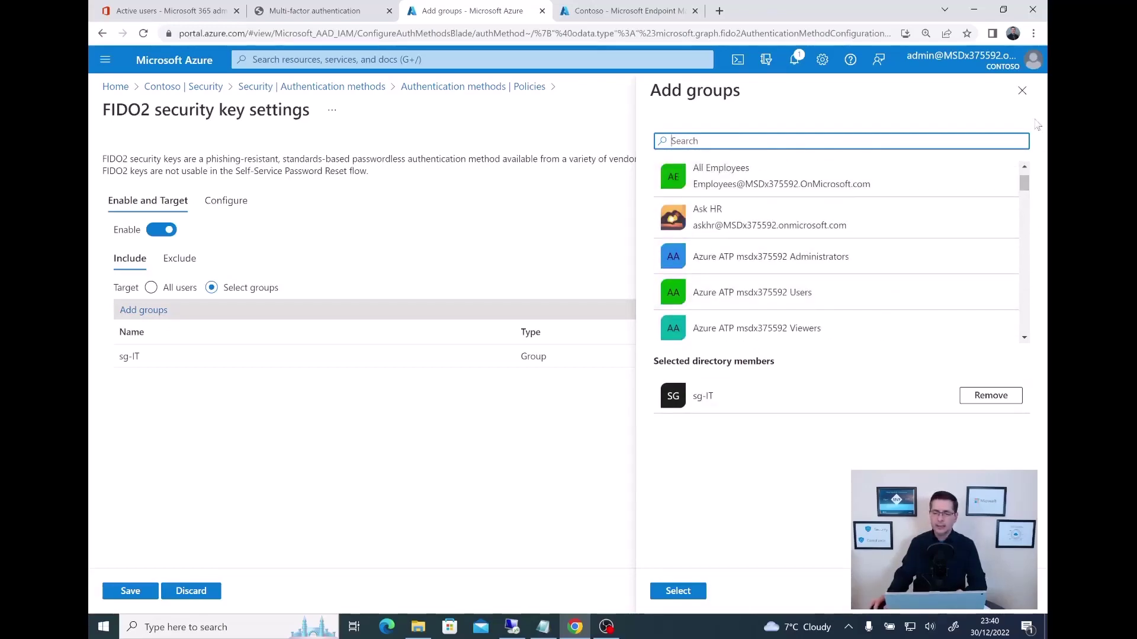
click(1023, 91)
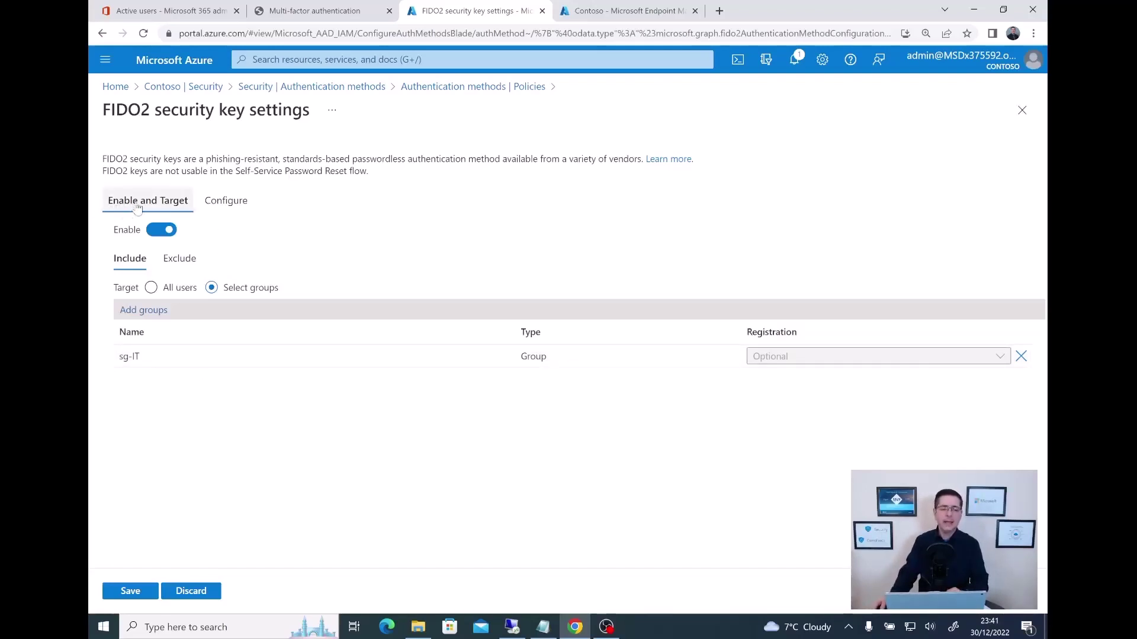
Leave Enforce key restrictions at No on the Configure tab, save the policy, and return to Notepad.
click(232, 208)
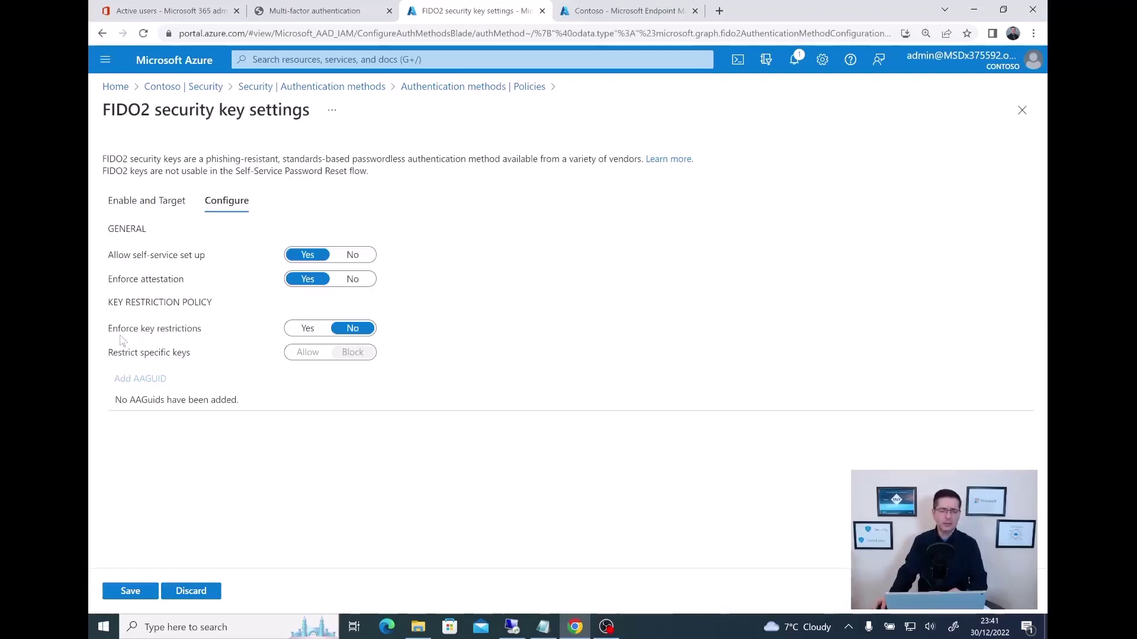
drag(116, 336, 181, 333)
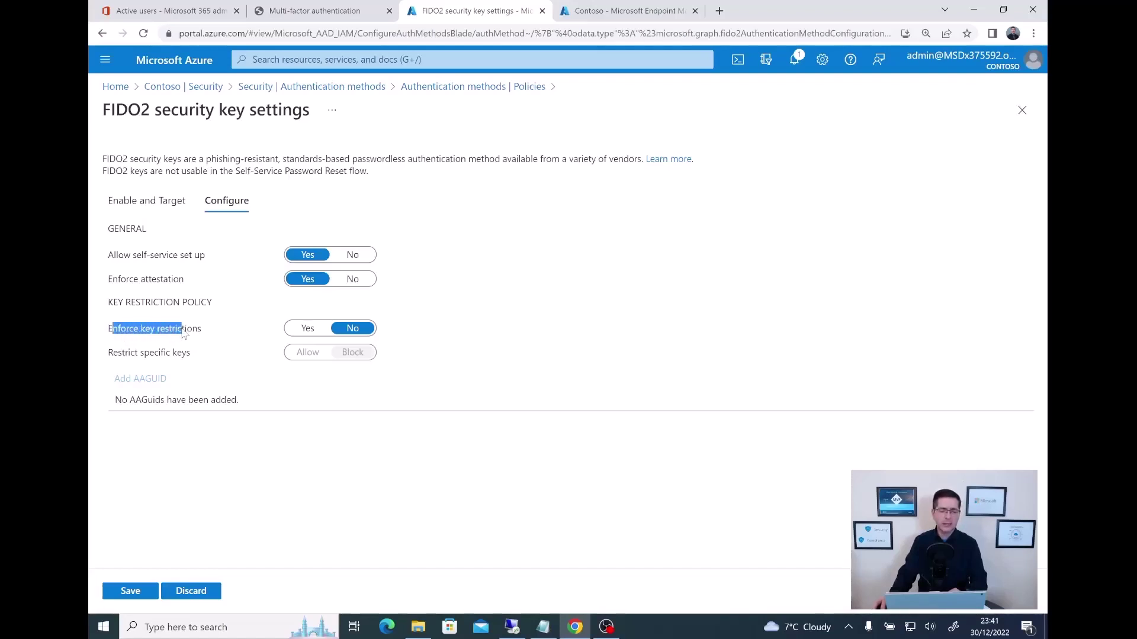
click(306, 331)
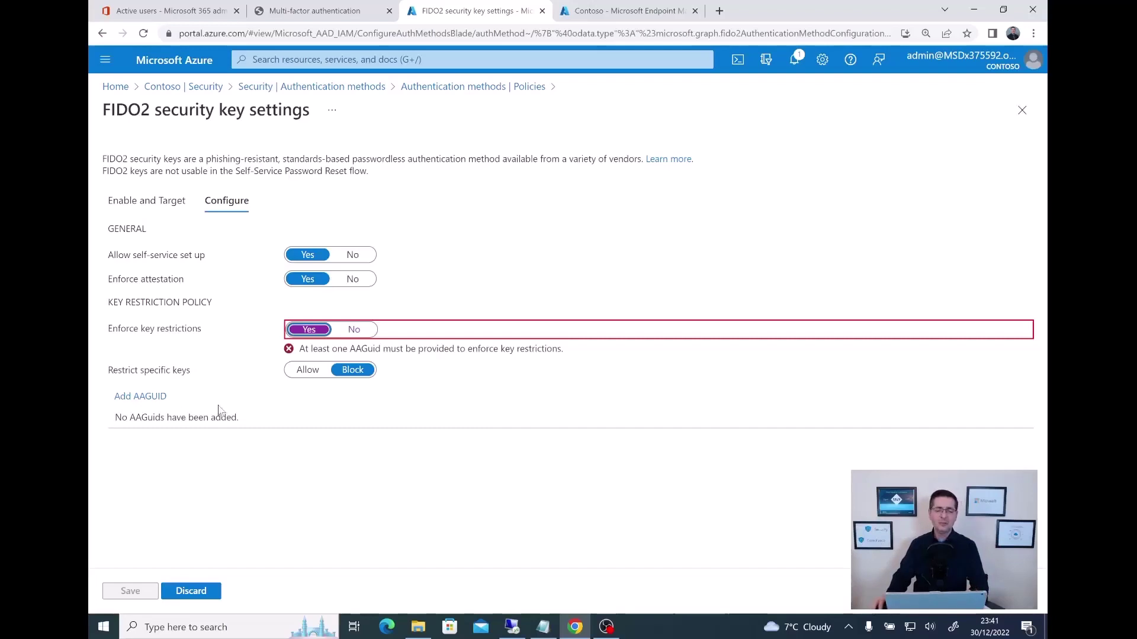
click(356, 329)
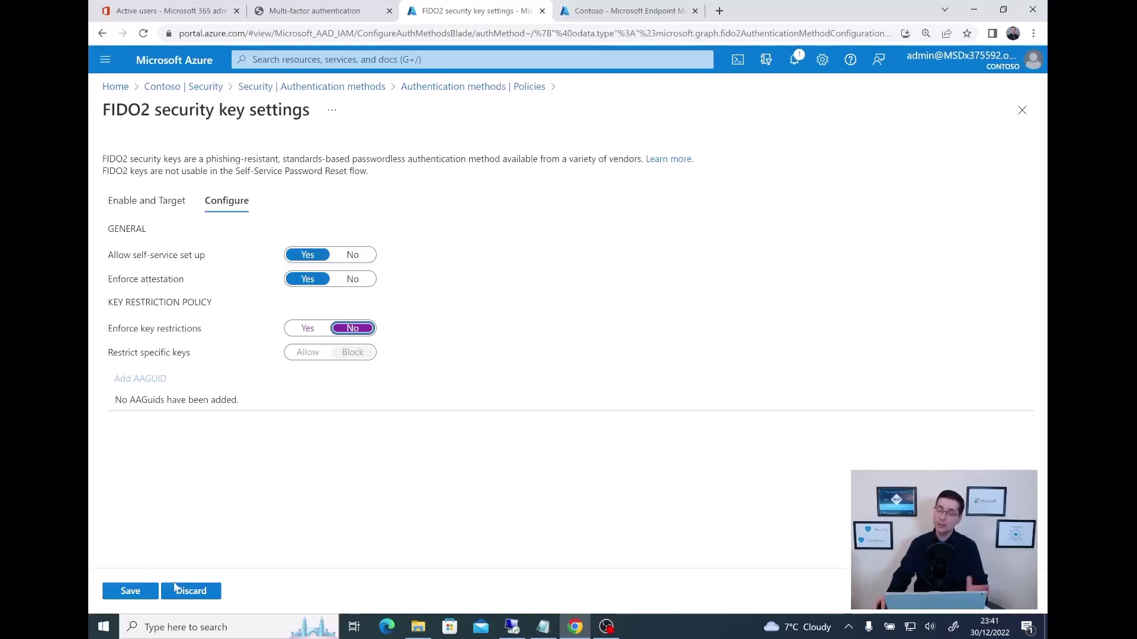
click(130, 591)
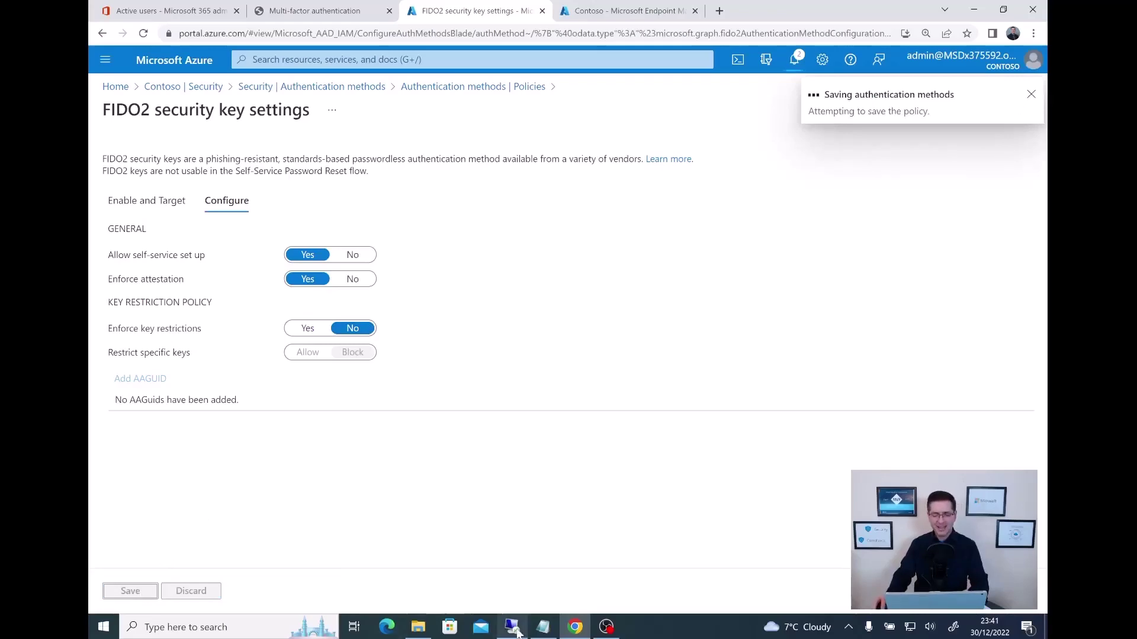
click(542, 627)
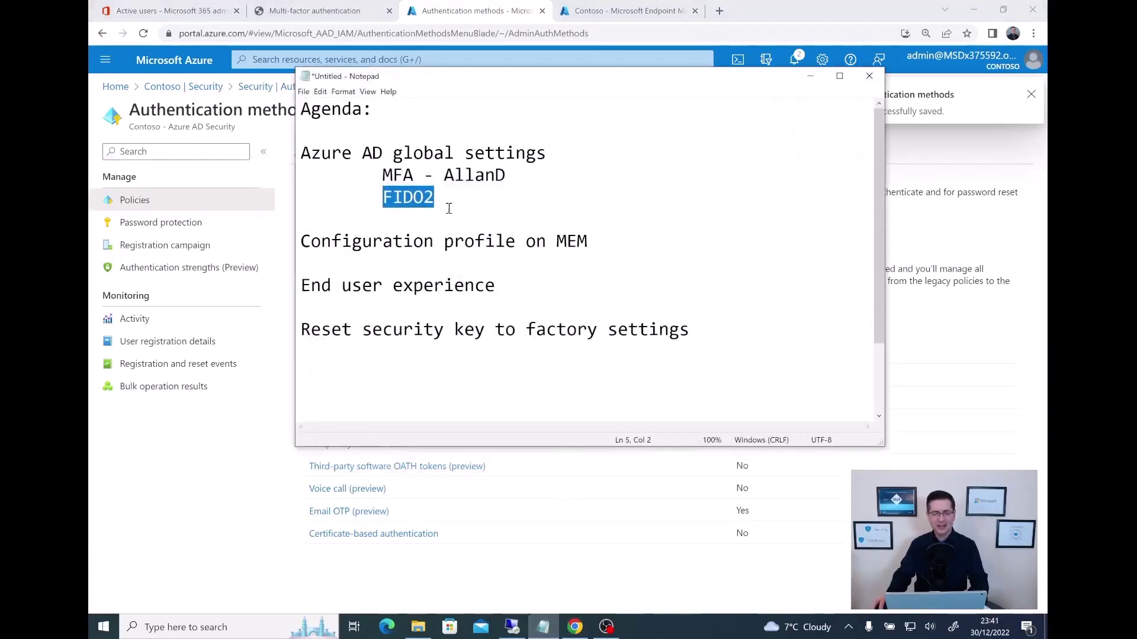
click(388, 176)
key(ctrl+shift+Right)
key(ctrl+shift+Right)
drag(382, 198, 436, 200)
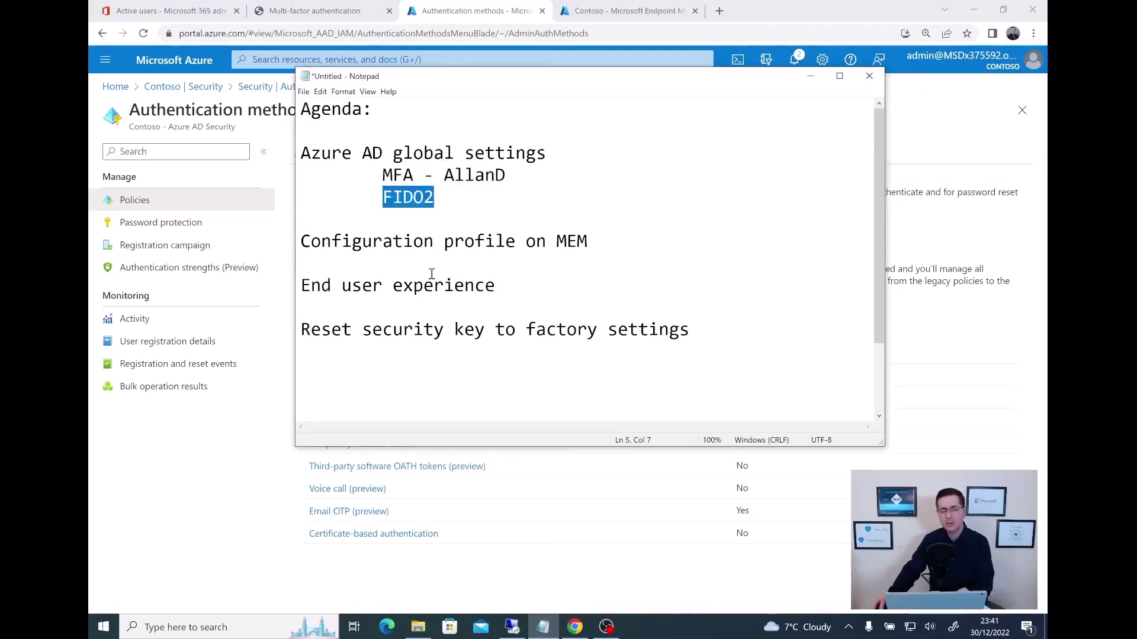
drag(362, 288, 437, 288)
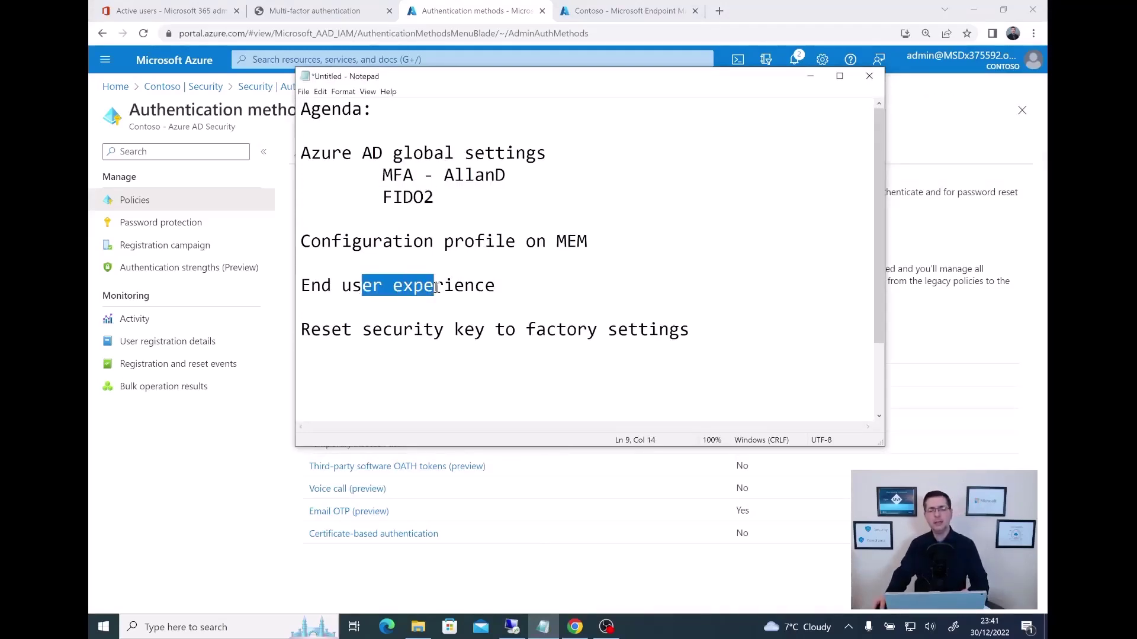
drag(556, 241, 592, 239)
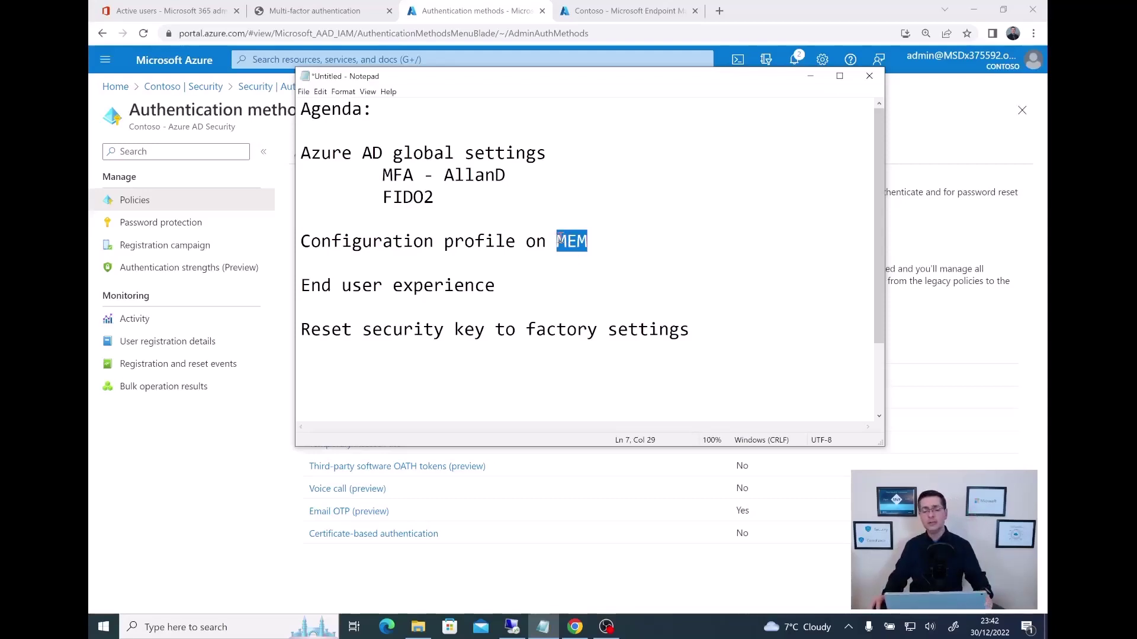
click(566, 244)
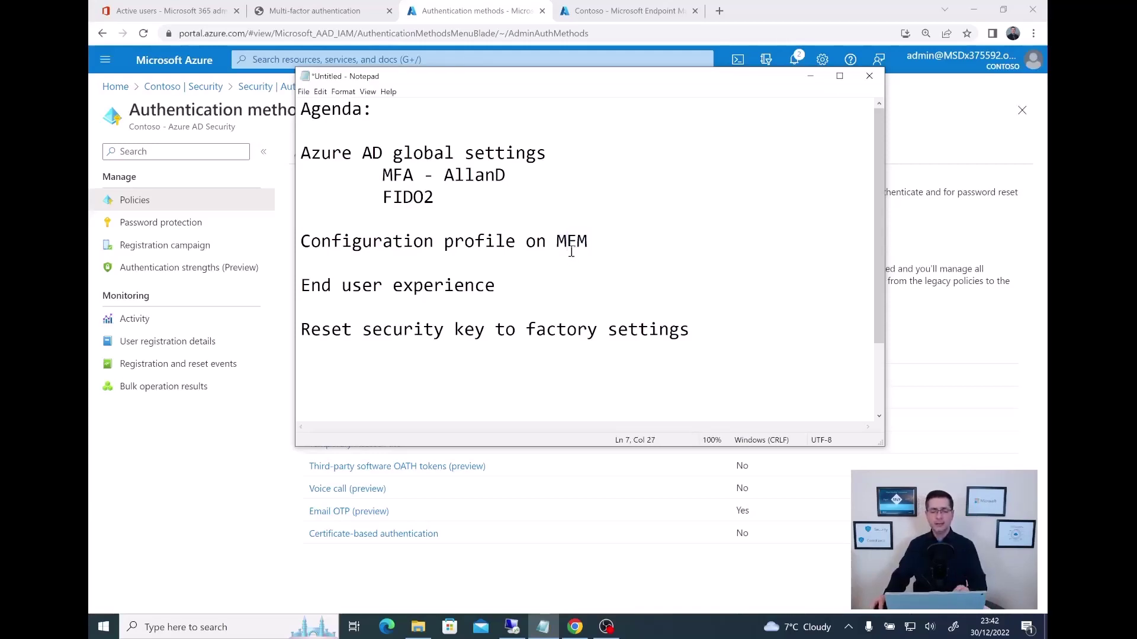
drag(564, 244, 589, 243)
click(564, 245)
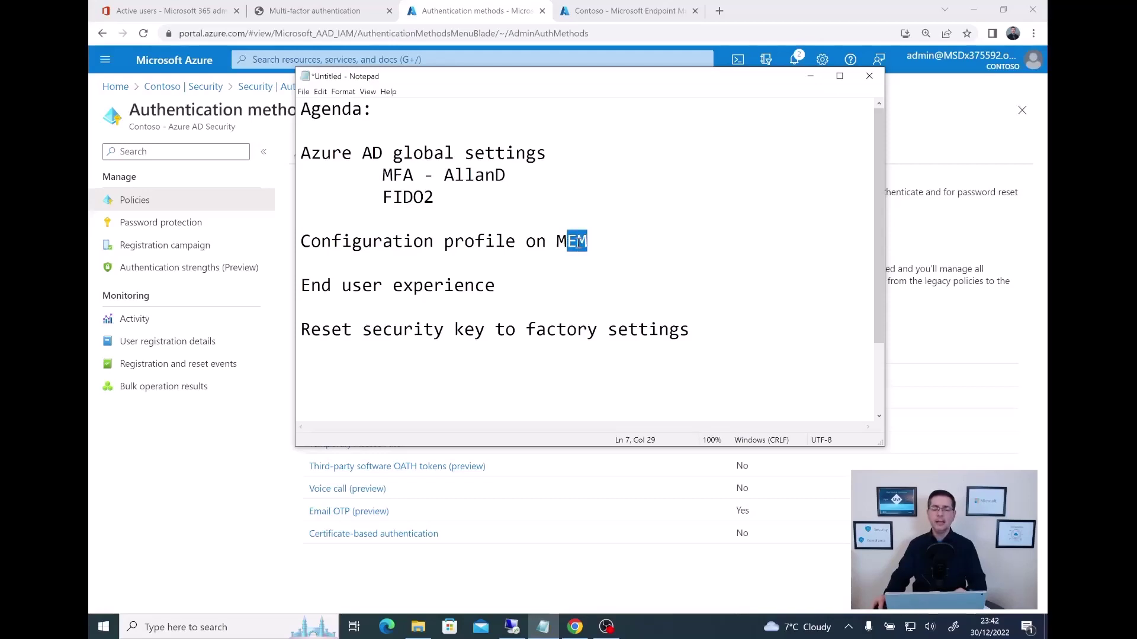
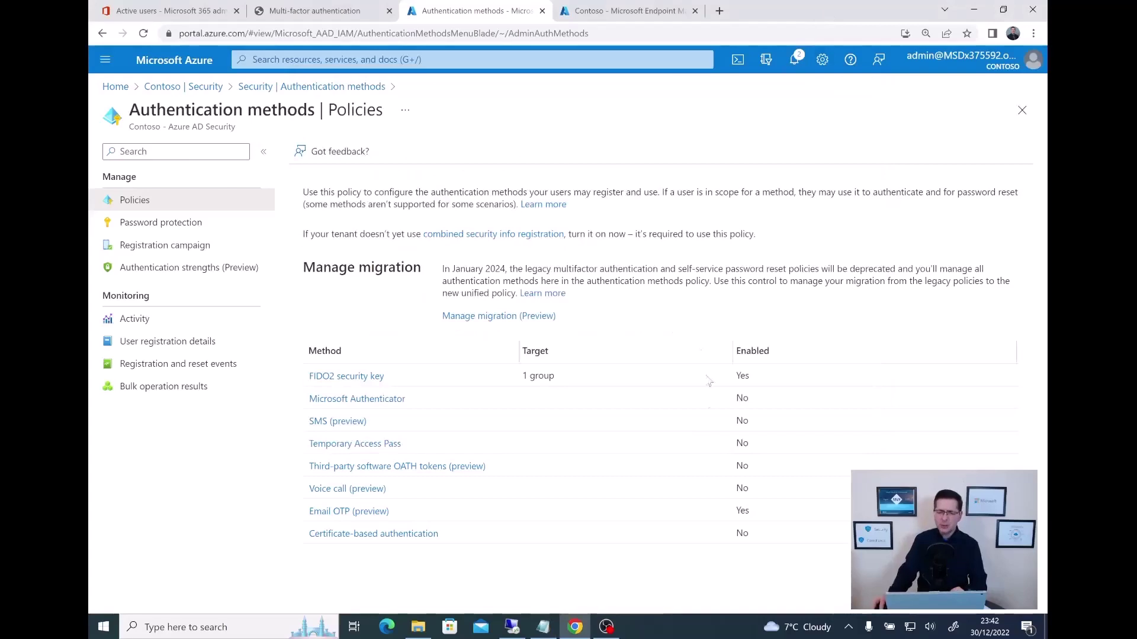
Switch to the Desktop101 virtual machine window from the taskbar.
click(512, 628)
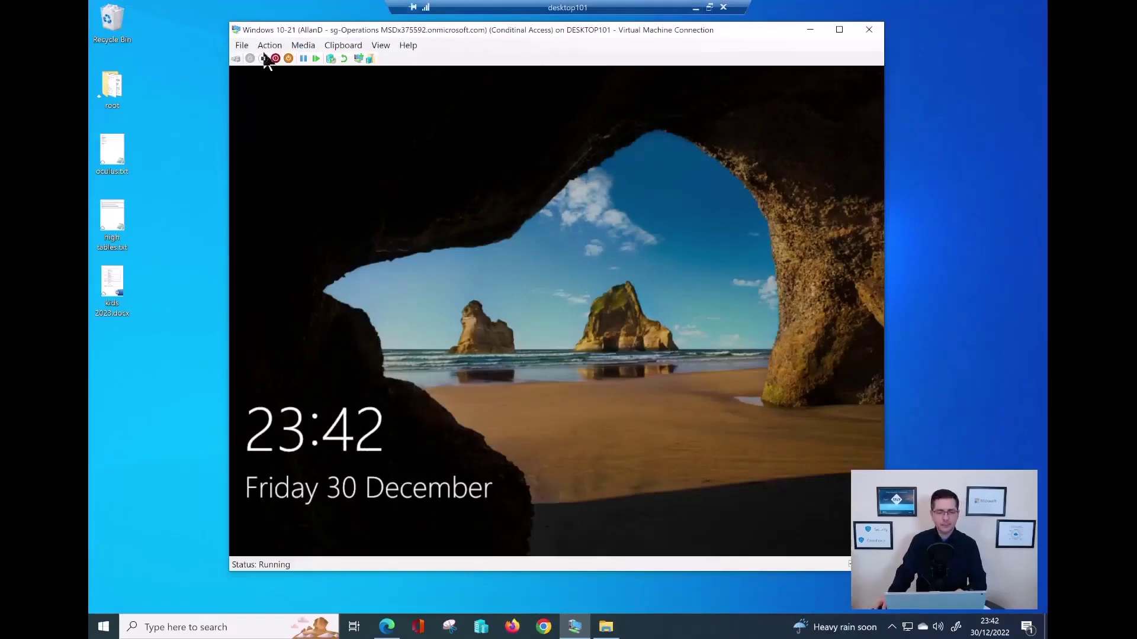
Wake the VM lock screen, choose the FIDO security key sign-in option, then minimize the VM.
key(space)
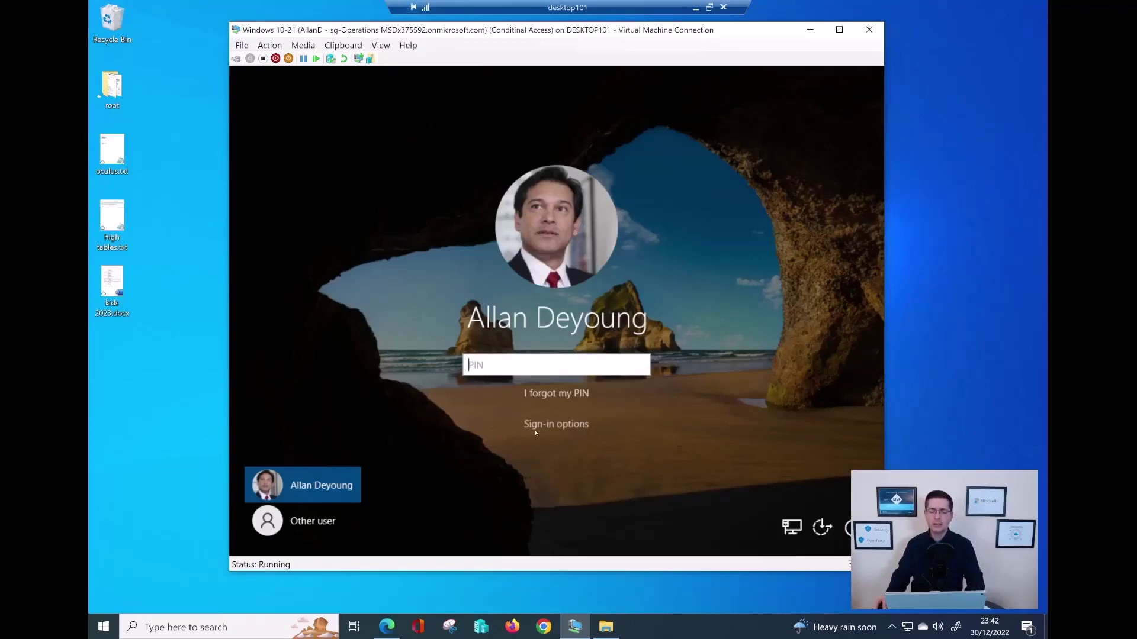
click(557, 425)
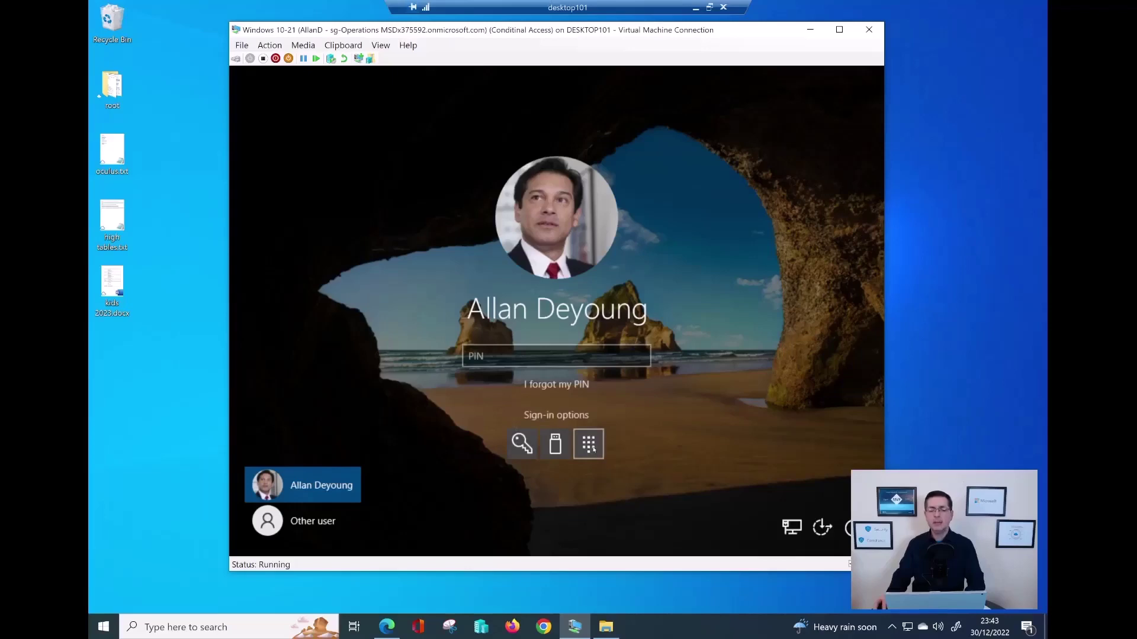
click(556, 445)
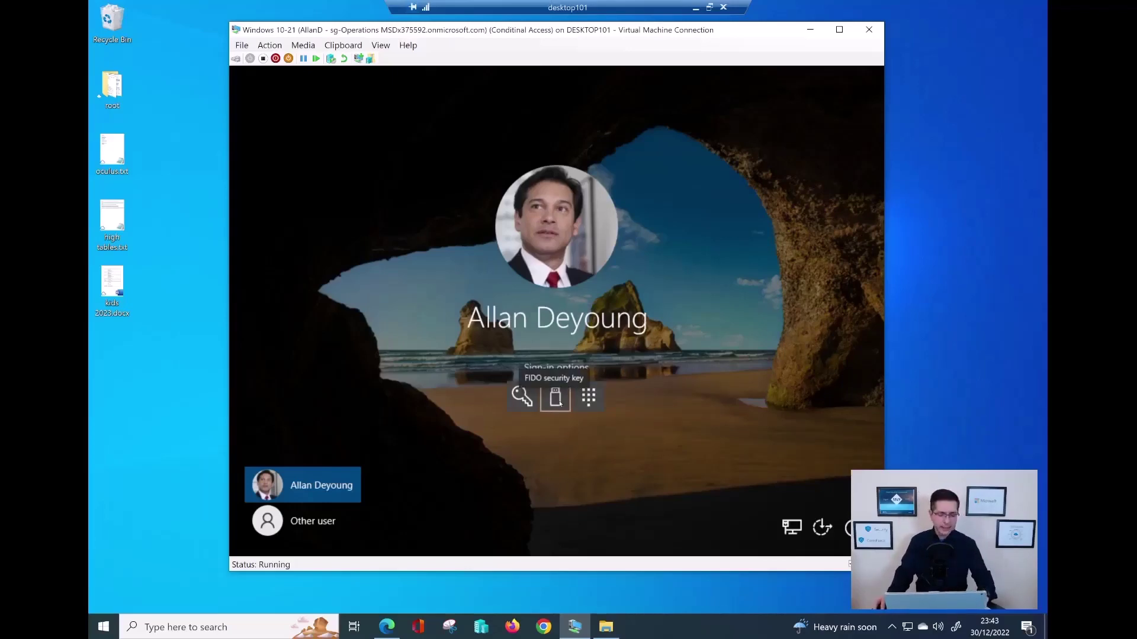
click(421, 595)
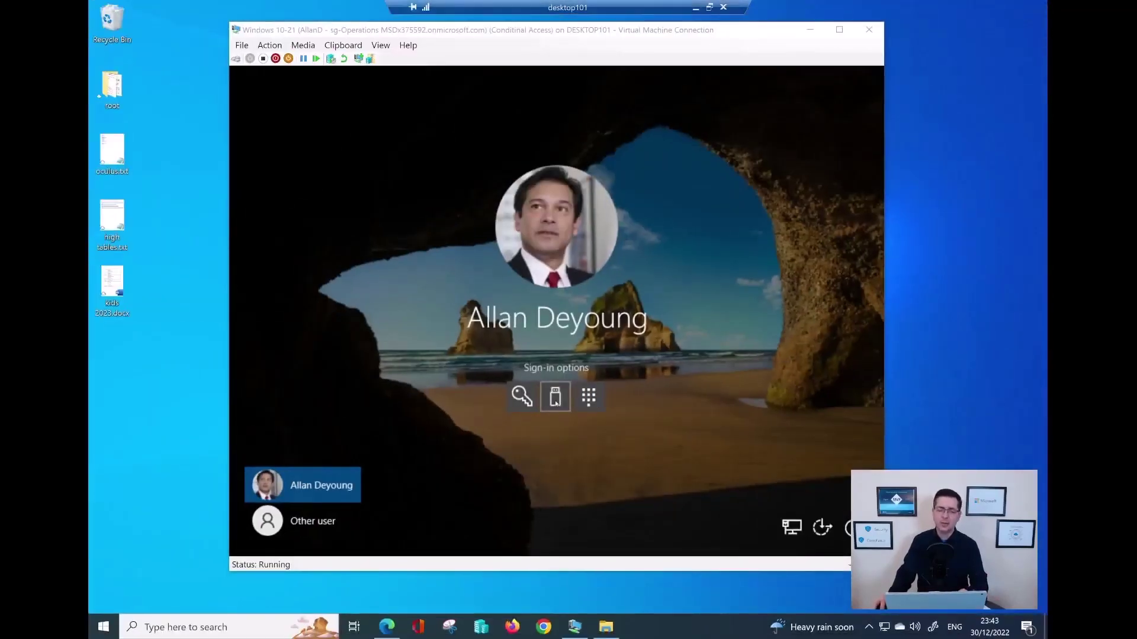
click(695, 8)
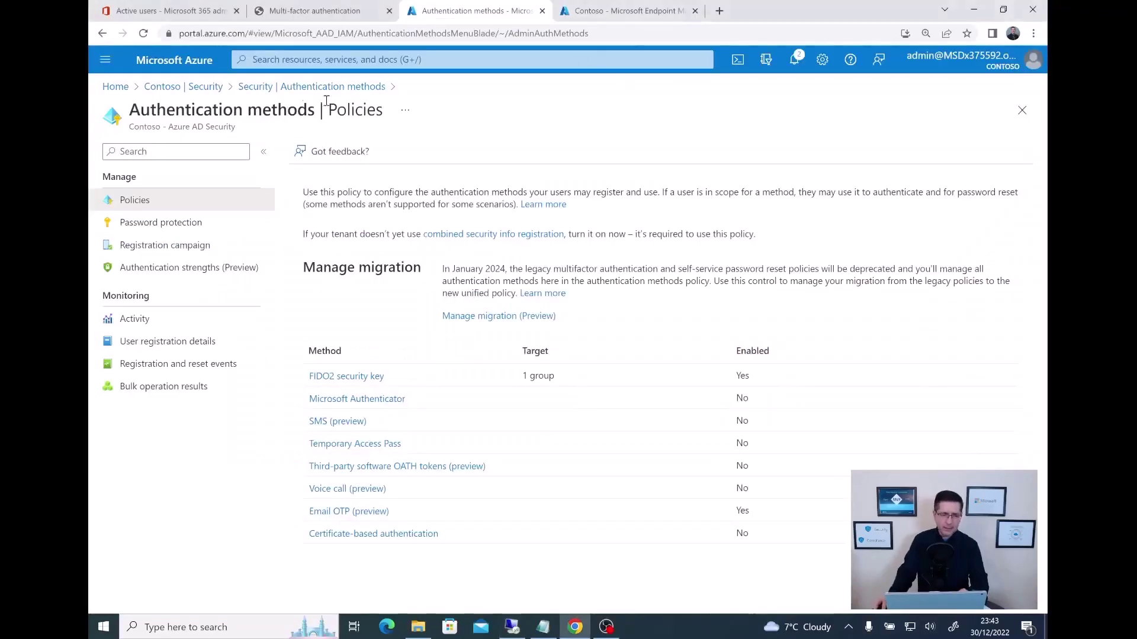
In Endpoint Manager, go to Devices > Configuration profiles and start a new profile.
click(563, 13)
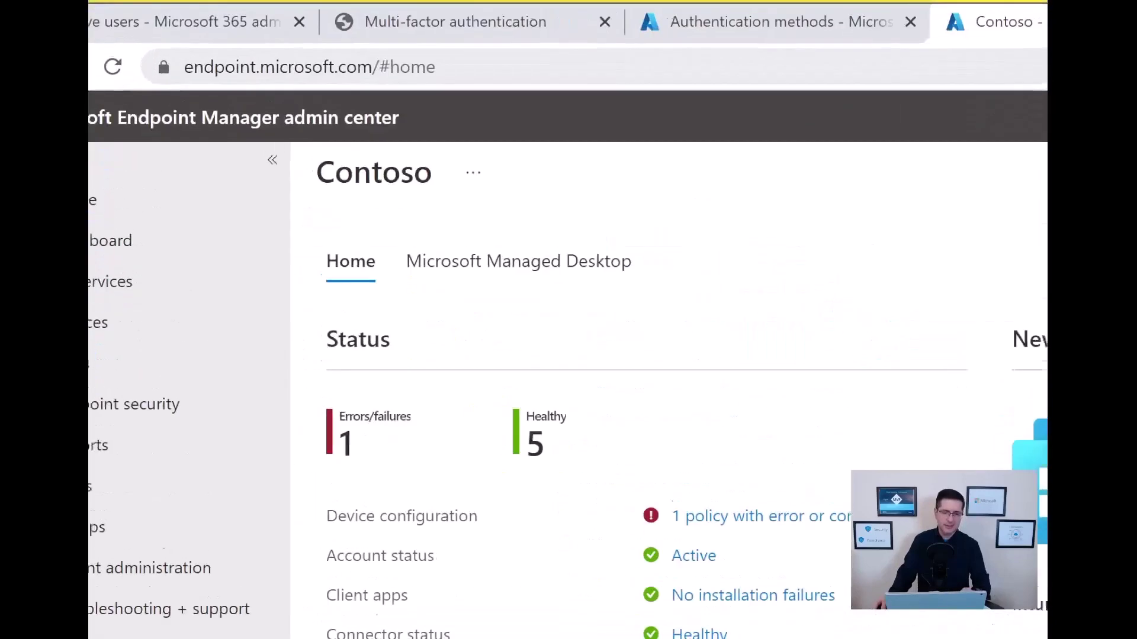
mouse_move(185, 57)
mouse_down()
mouse_move(180, 89)
mouse_move(505, 83)
mouse_move(251, 26)
mouse_move(151, 51)
mouse_up()
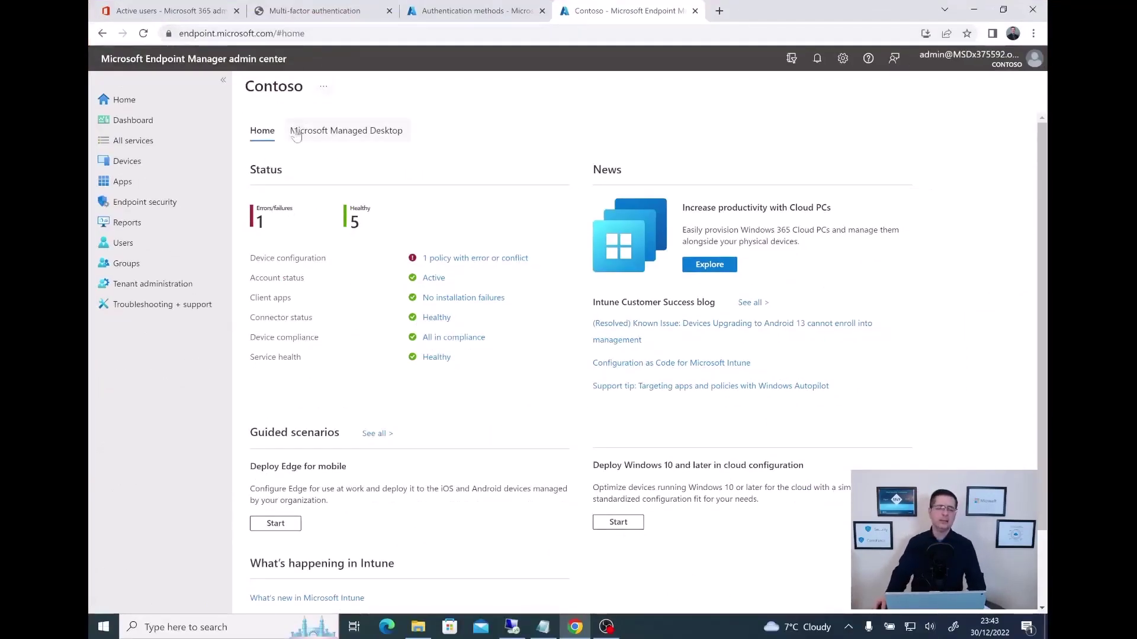
click(158, 167)
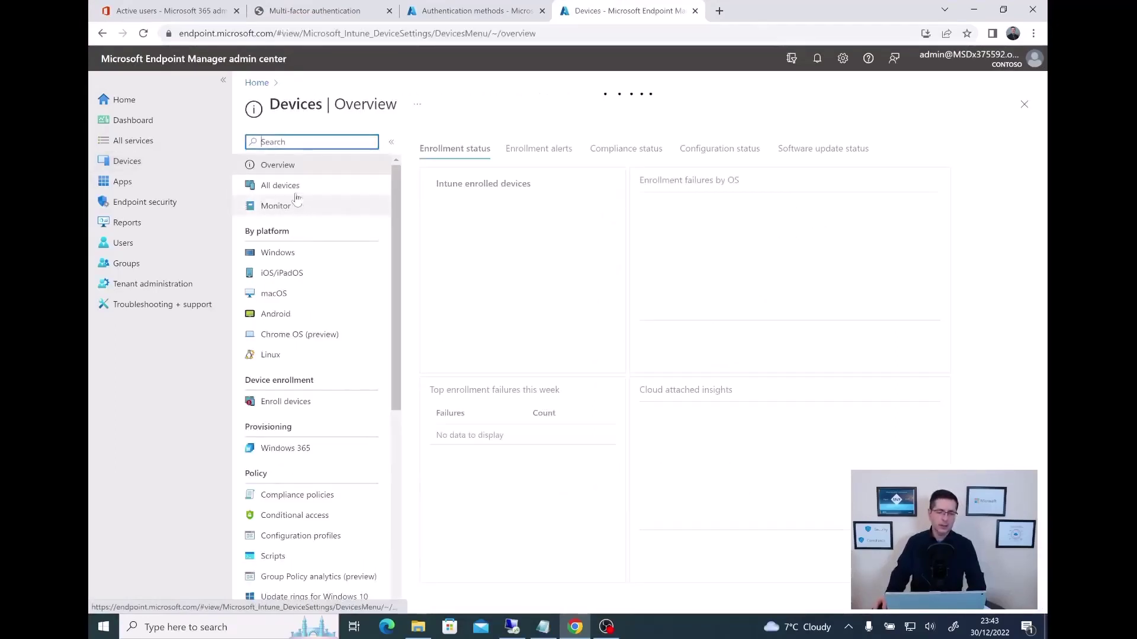
click(292, 186)
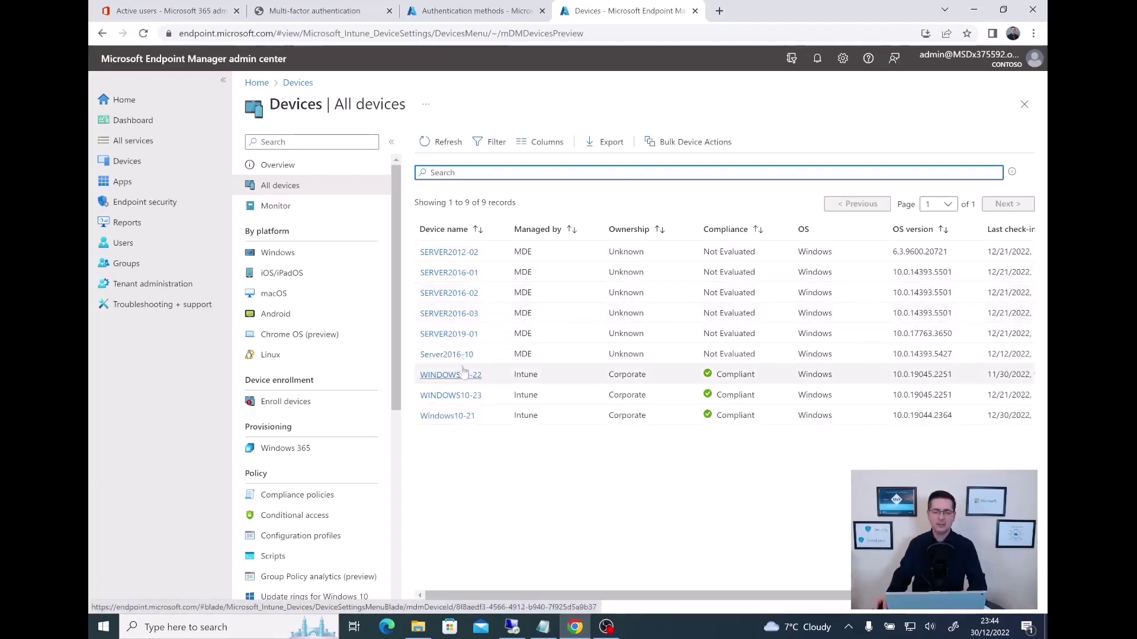
scroll(405, 400, down, 3)
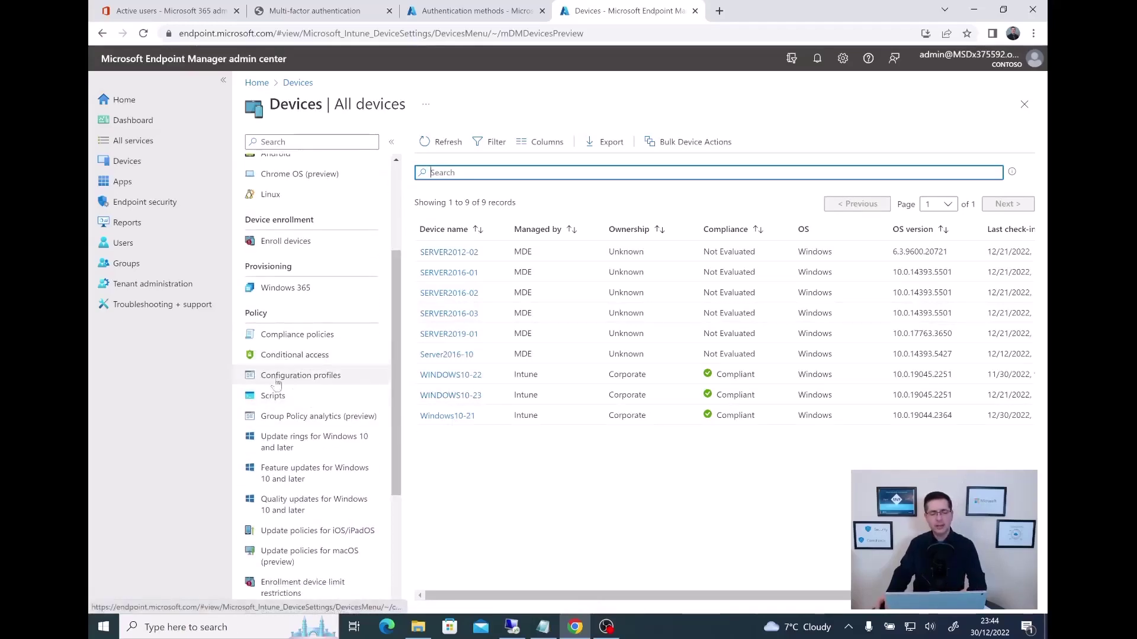
click(307, 383)
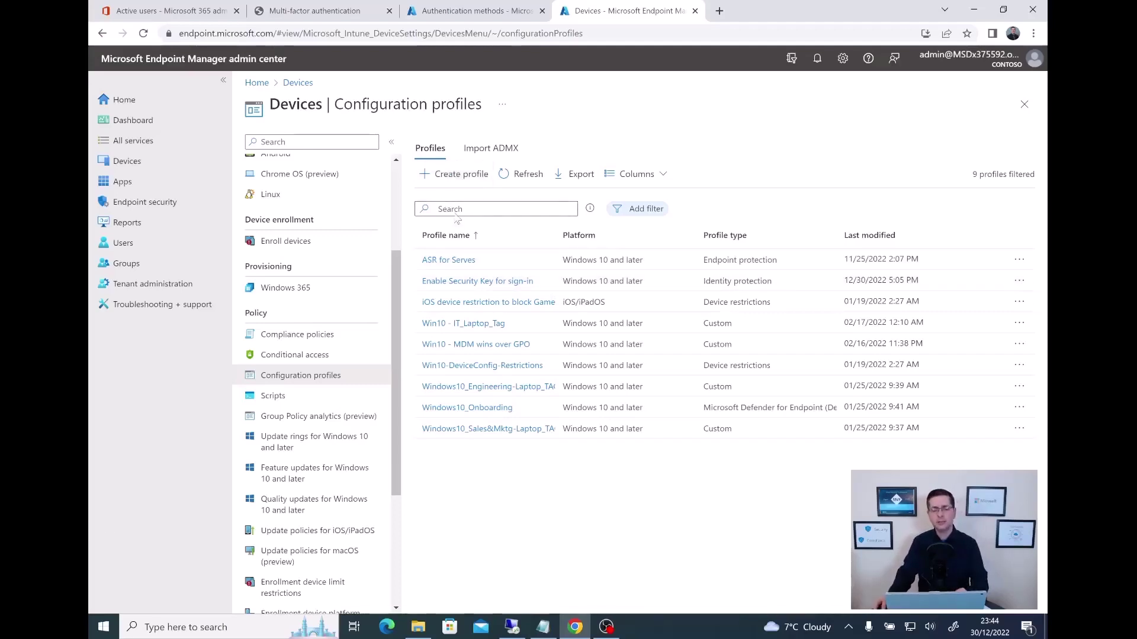
click(454, 178)
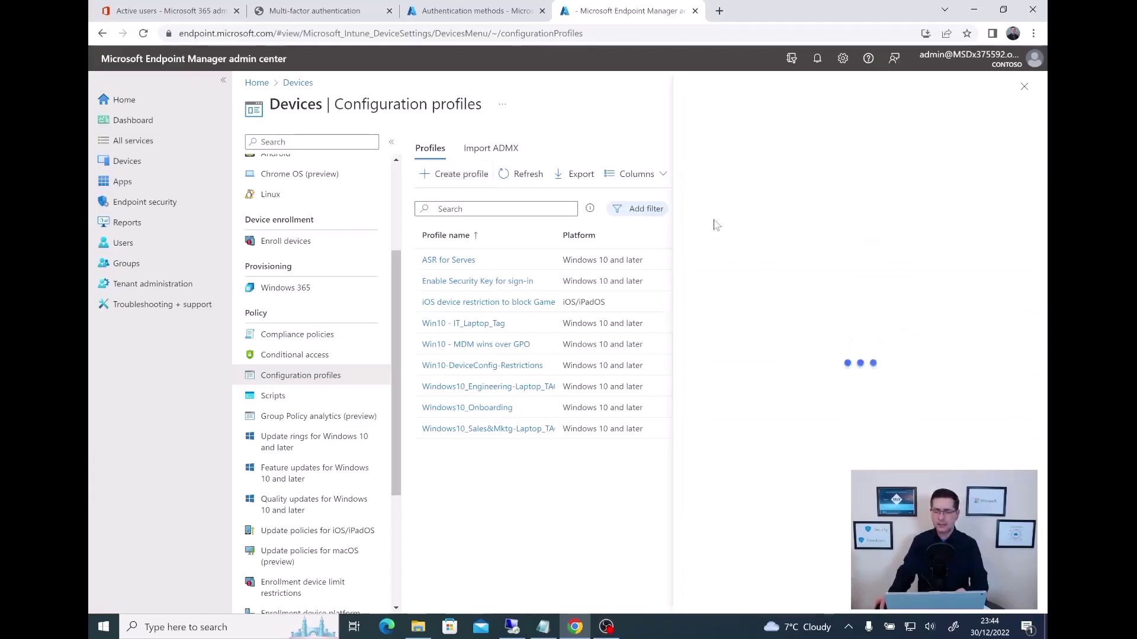
Choose Windows 10 and later platform, Templates type, and create an Identity protection profile.
click(772, 150)
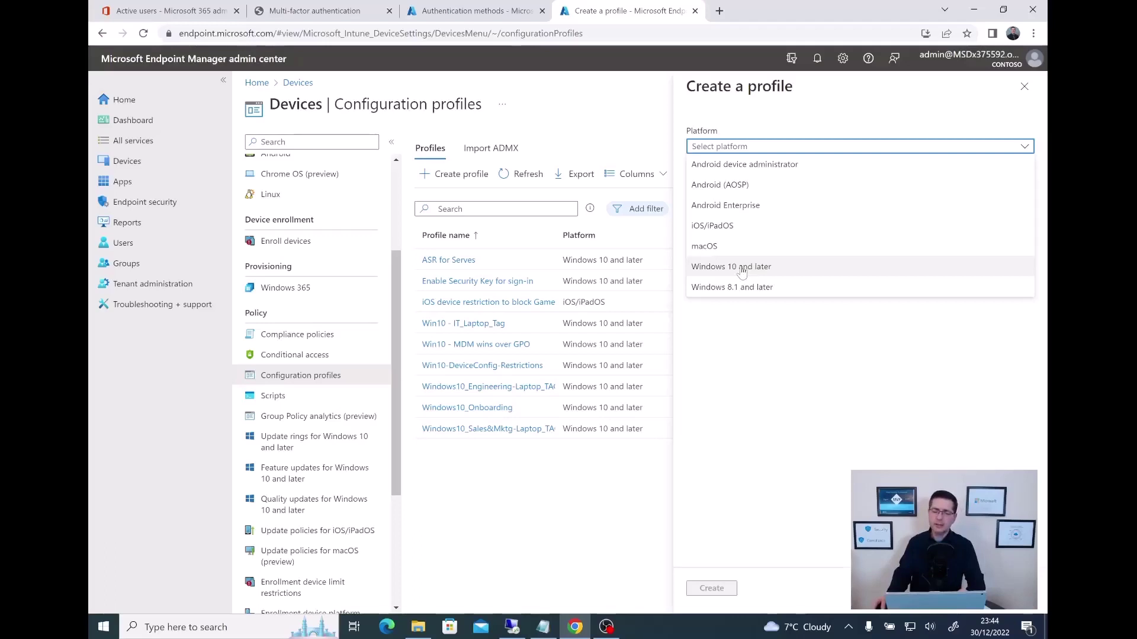
click(742, 269)
click(748, 185)
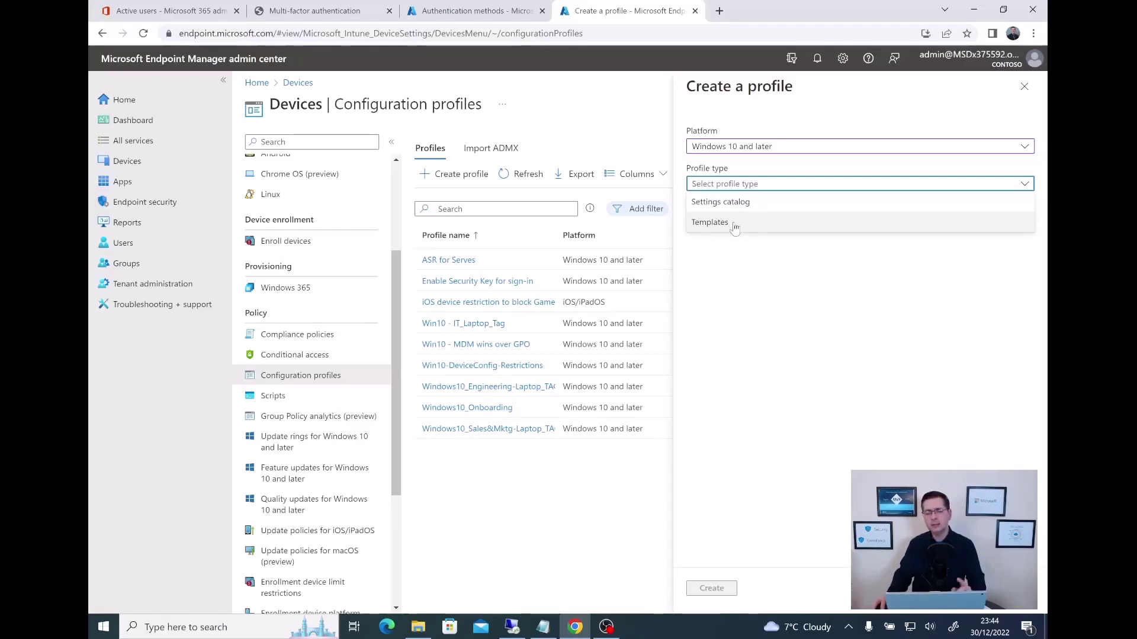
click(734, 223)
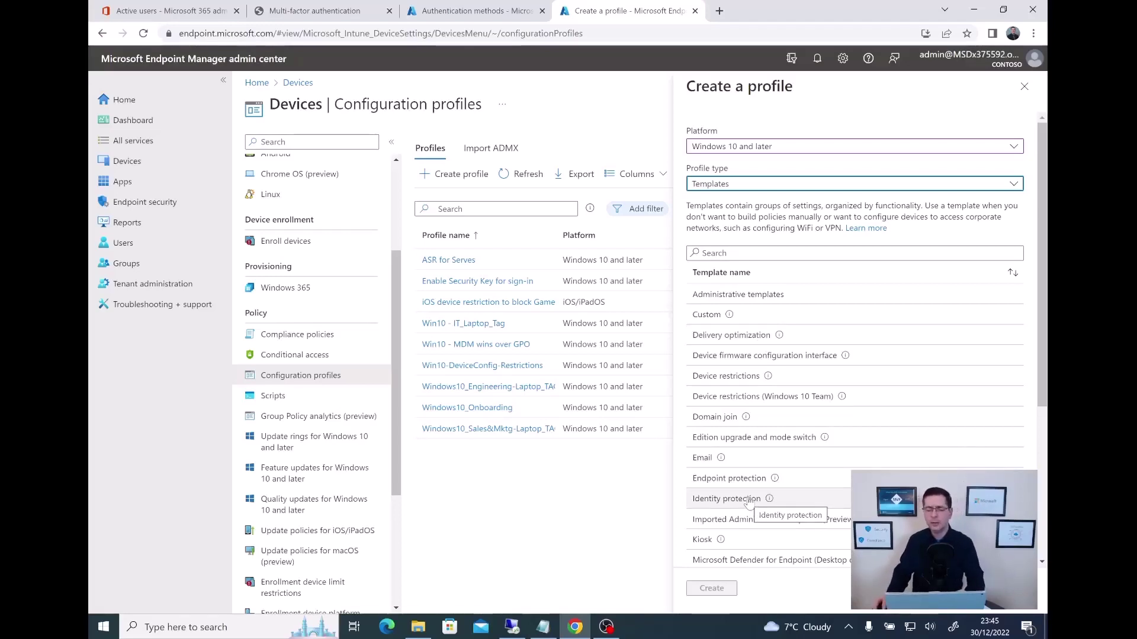
click(749, 502)
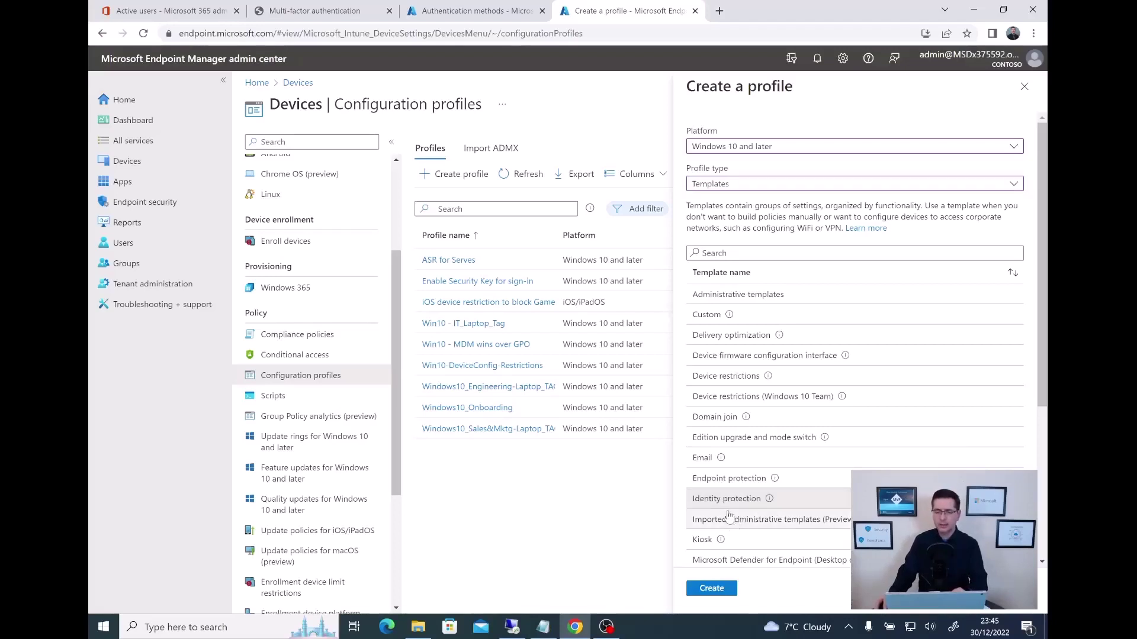
click(710, 588)
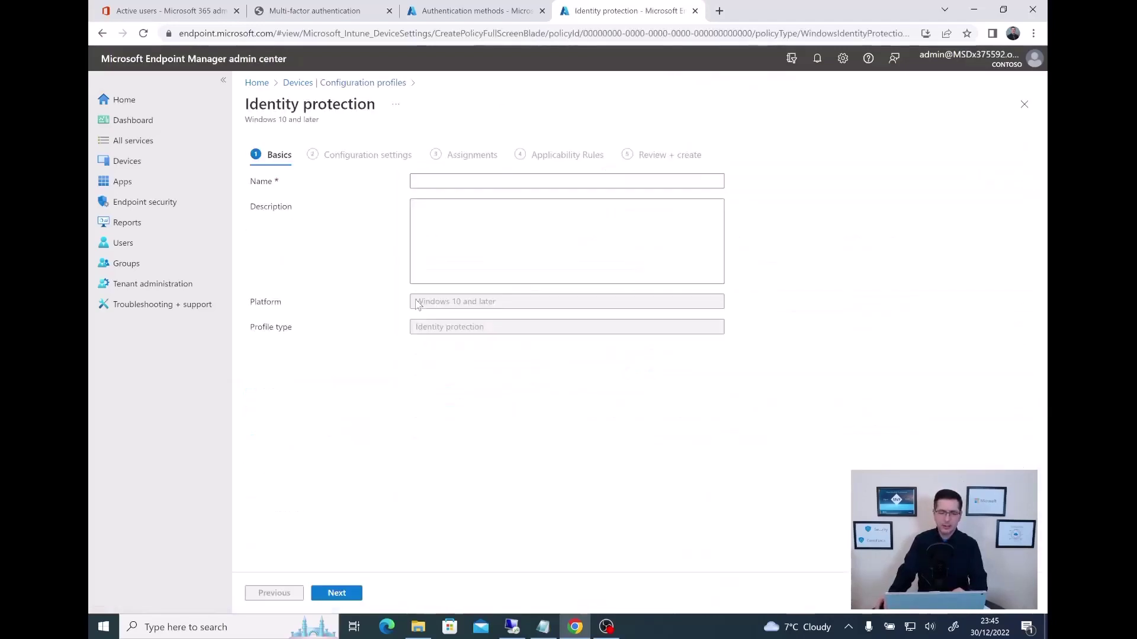
Name the Identity protection profile 'Enable FIDO2 login' on the Basics page.
click(443, 185)
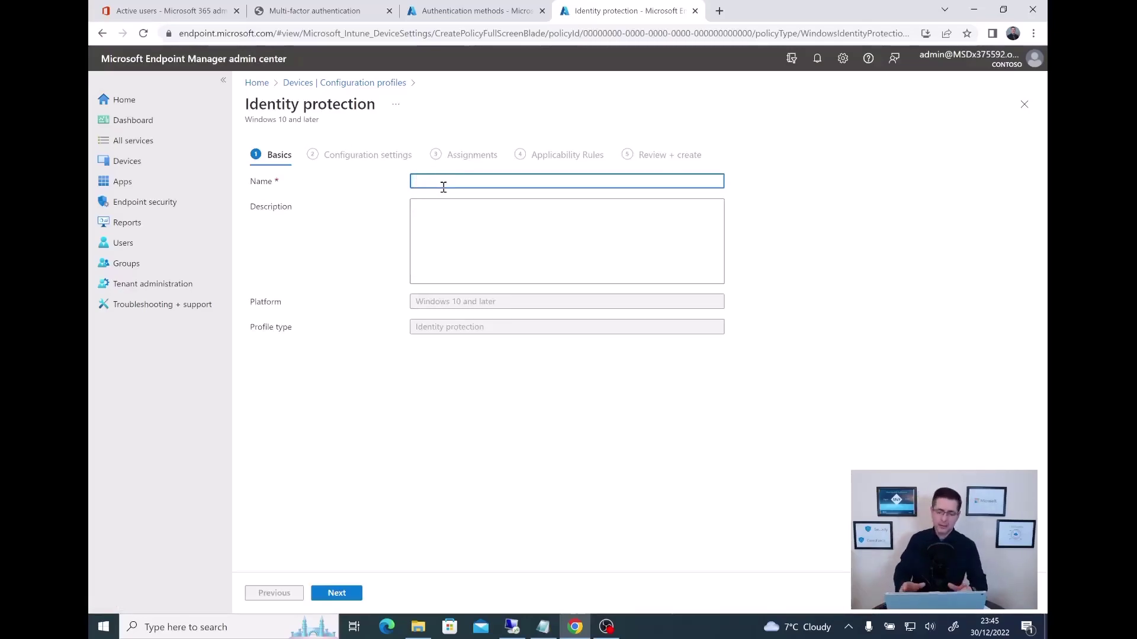
text(na)
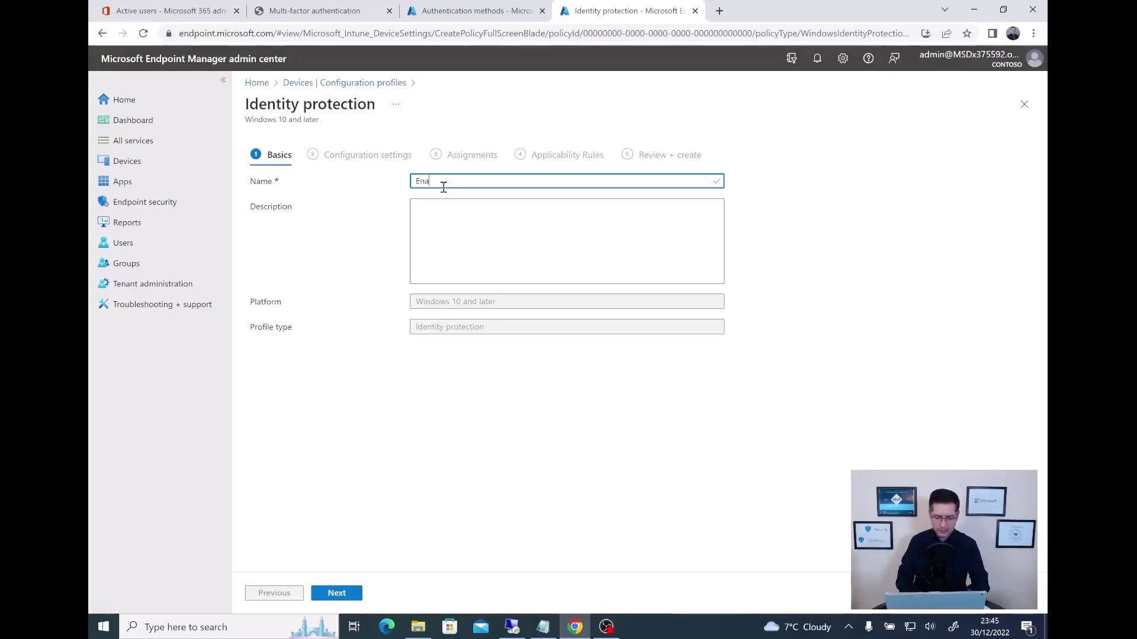
text(bleE)
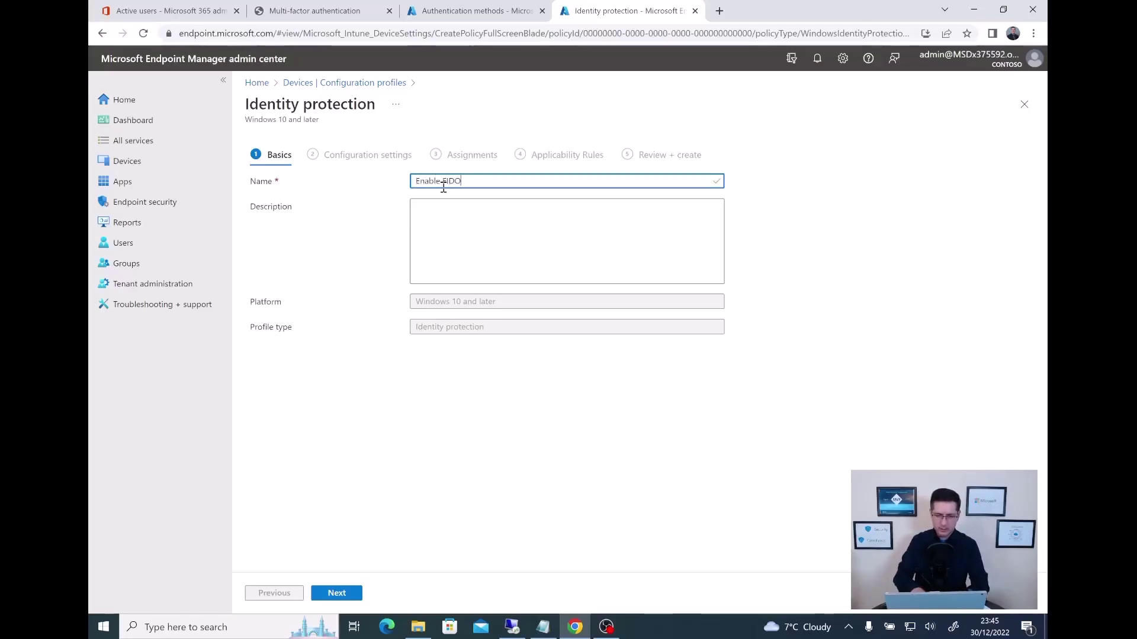
text(IDO2 login)
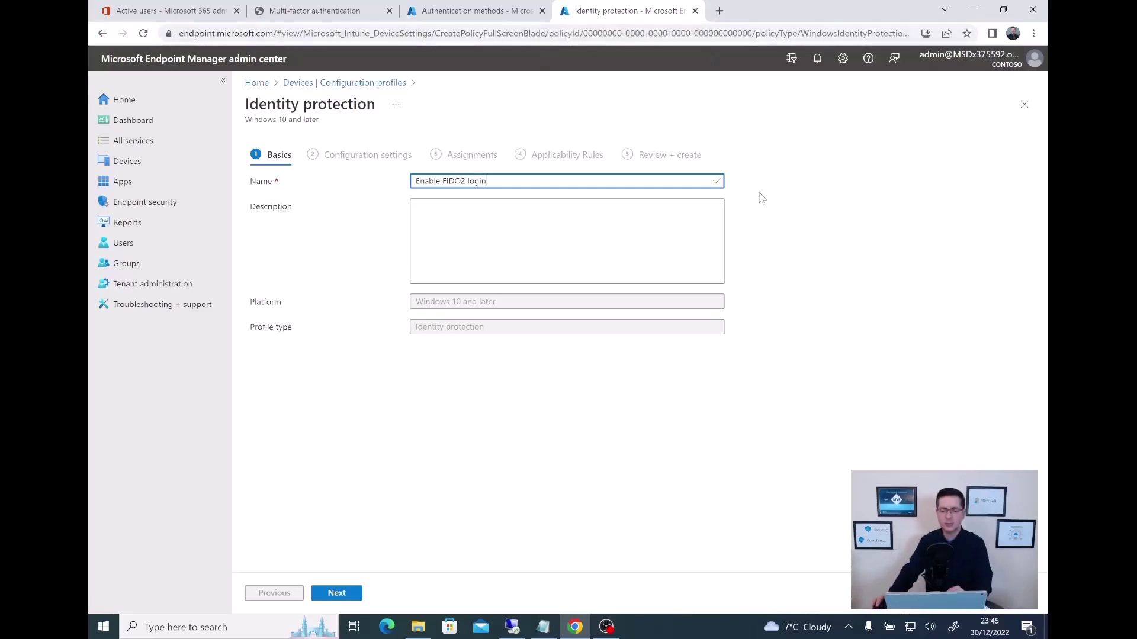
click(335, 594)
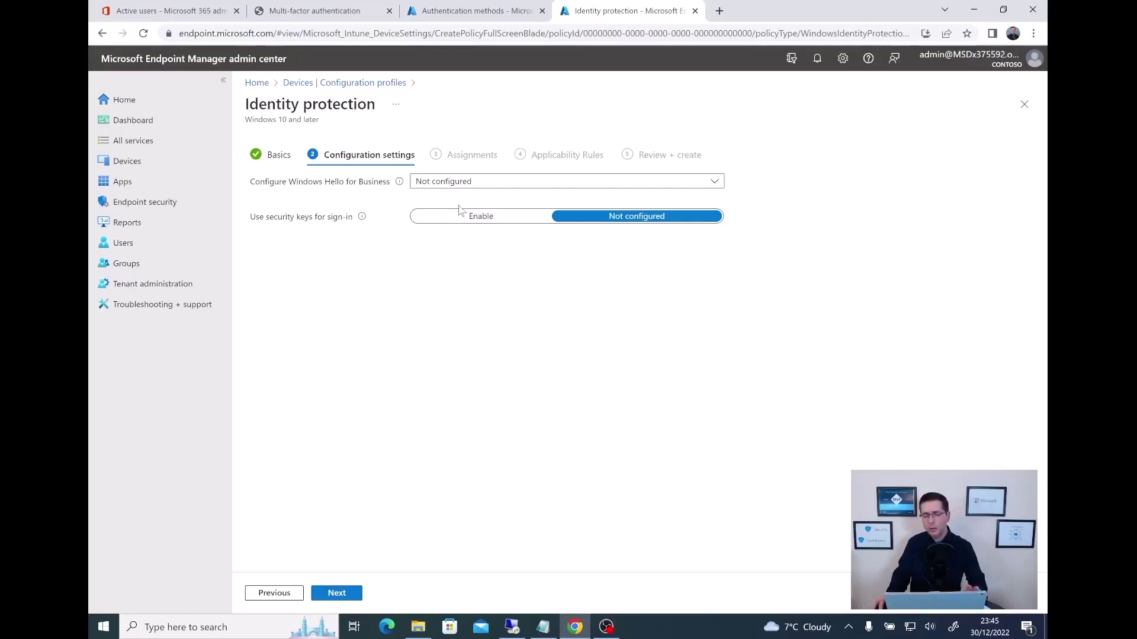
Enable security keys for sign-in in the configuration settings and advance to Assignments.
click(462, 223)
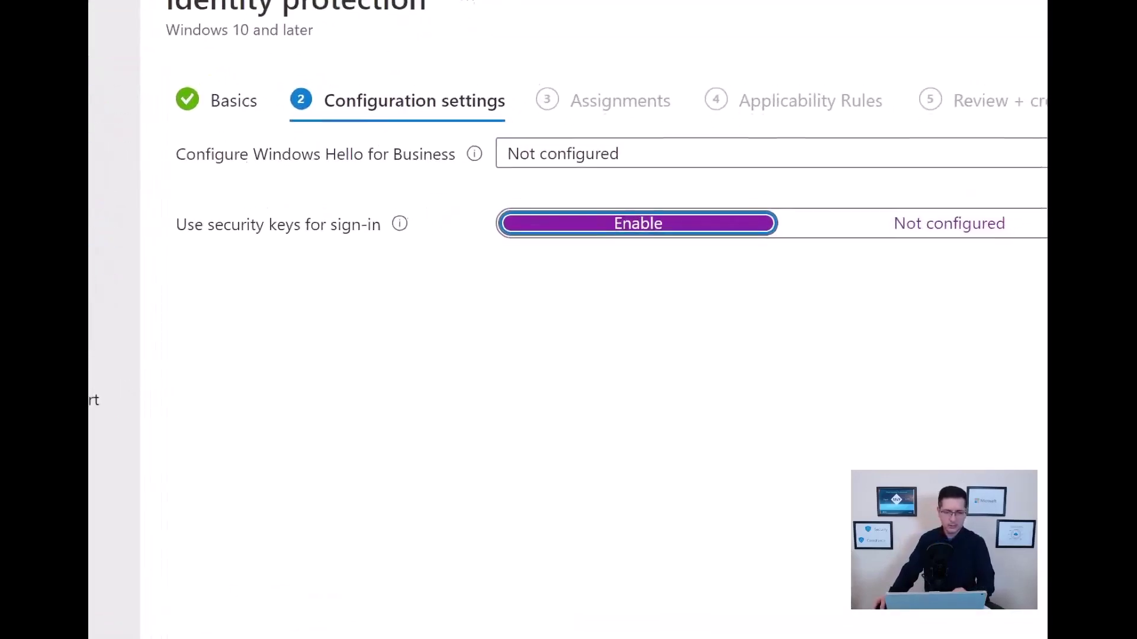
mouse_move(153, 222)
mouse_down()
mouse_move(304, 278)
mouse_move(796, 209)
mouse_move(222, 194)
mouse_move(134, 233)
mouse_up()
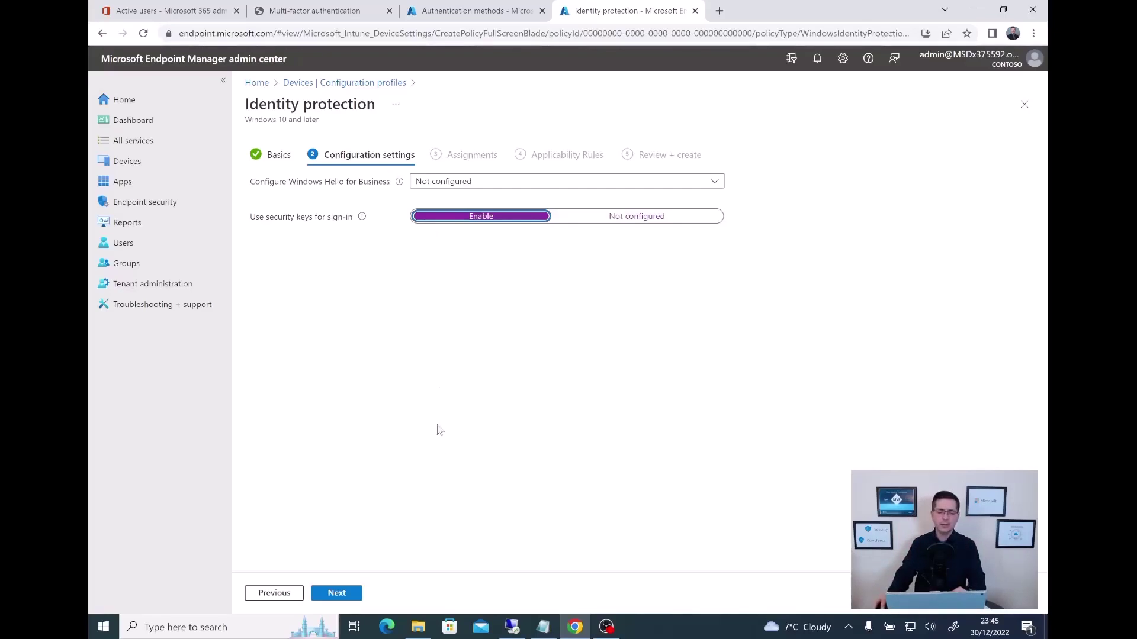
click(350, 594)
click(336, 593)
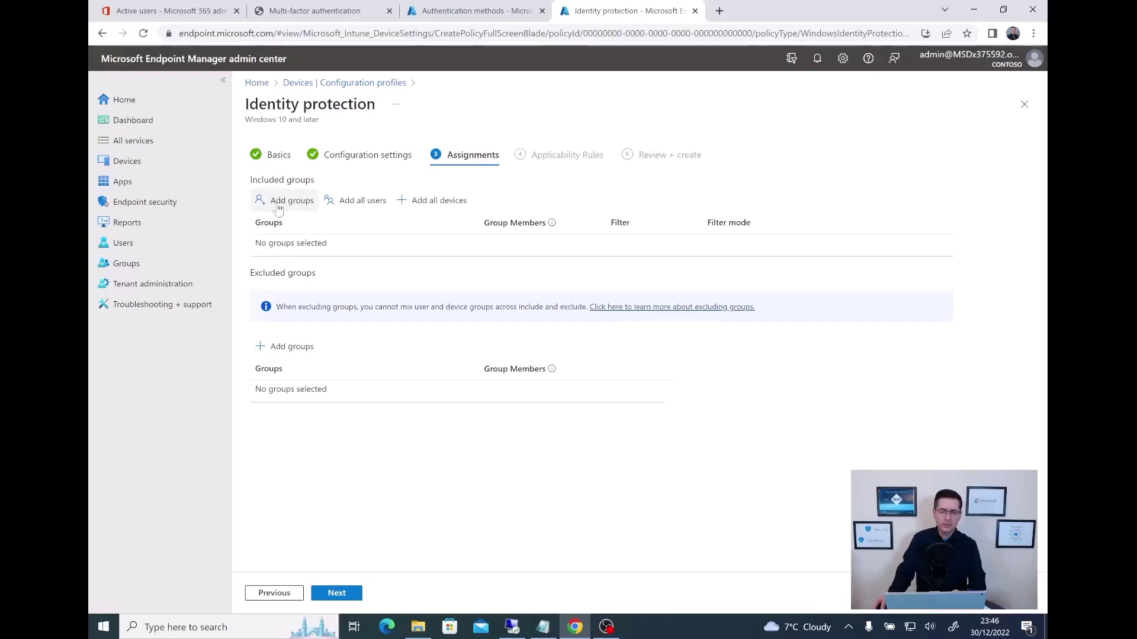
Include the Windows 10 group (searched 'win'), skip applicability rules, and create the profile.
click(277, 204)
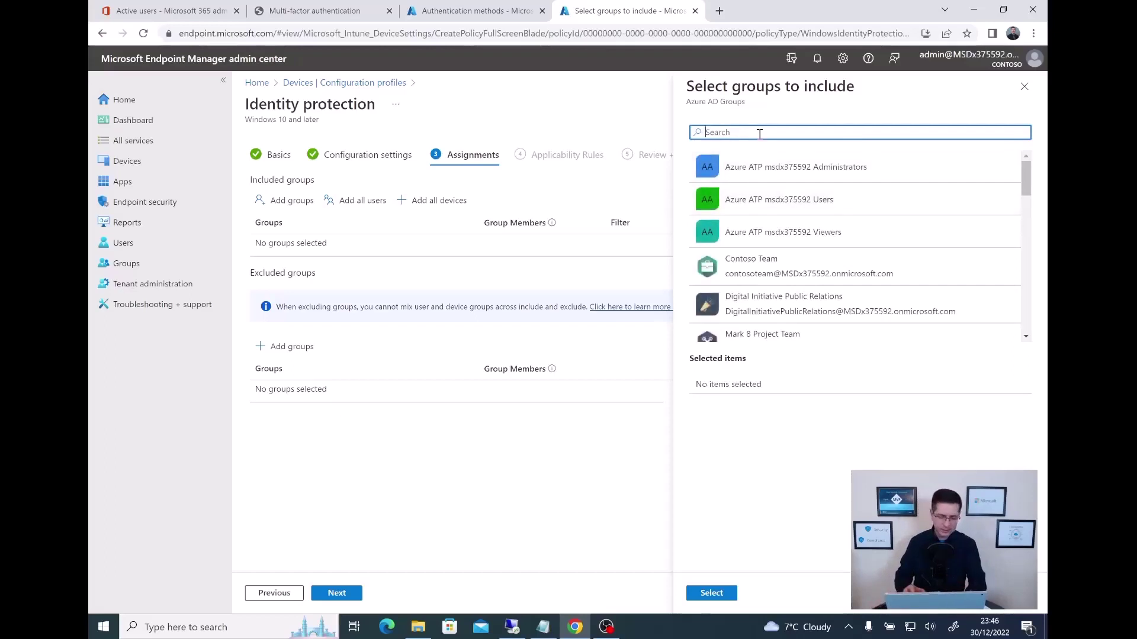
text(windows)
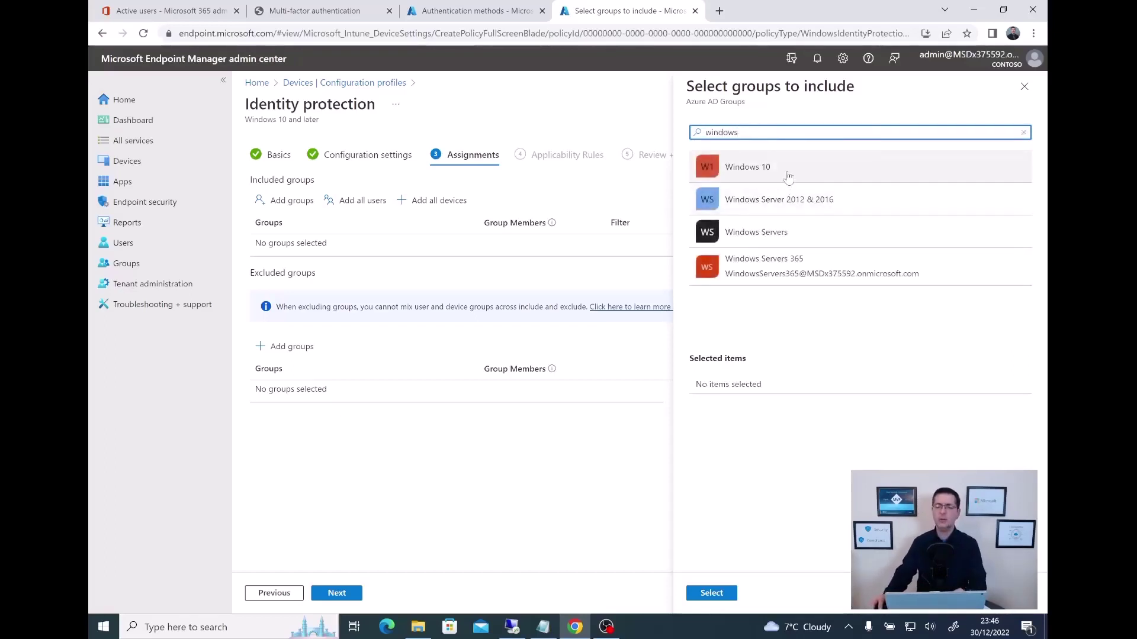
click(788, 176)
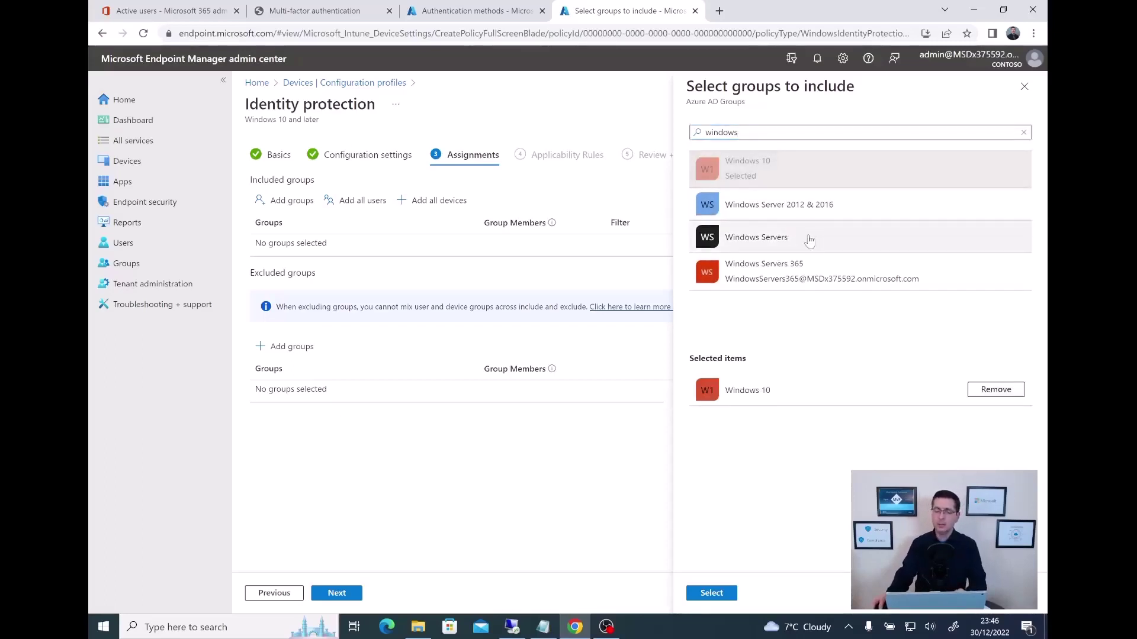
click(711, 593)
click(335, 593)
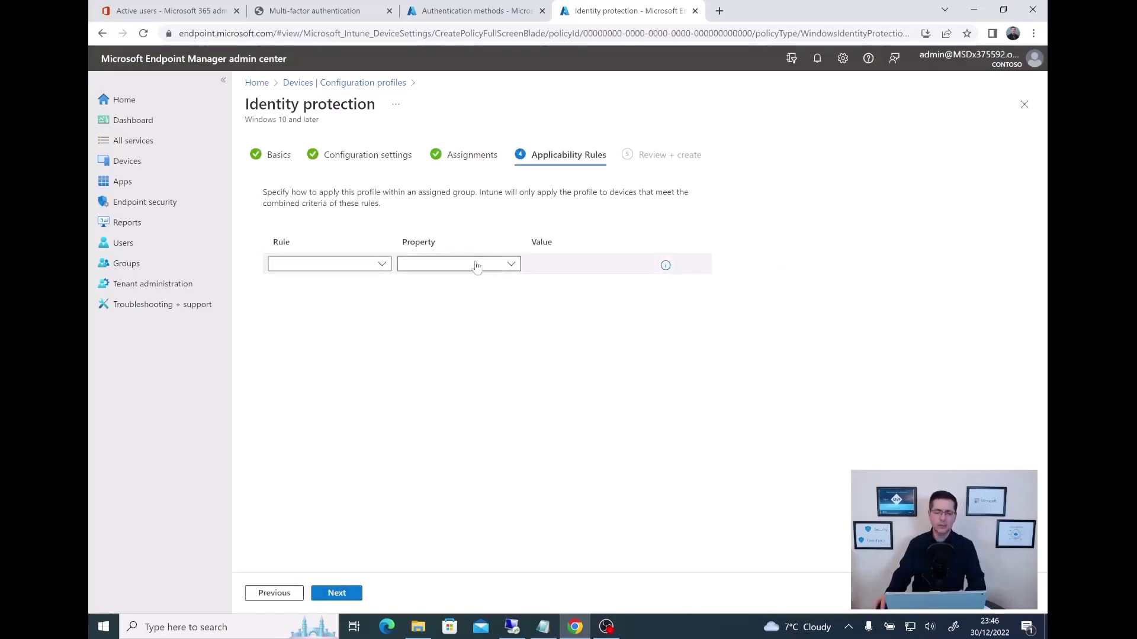
click(347, 593)
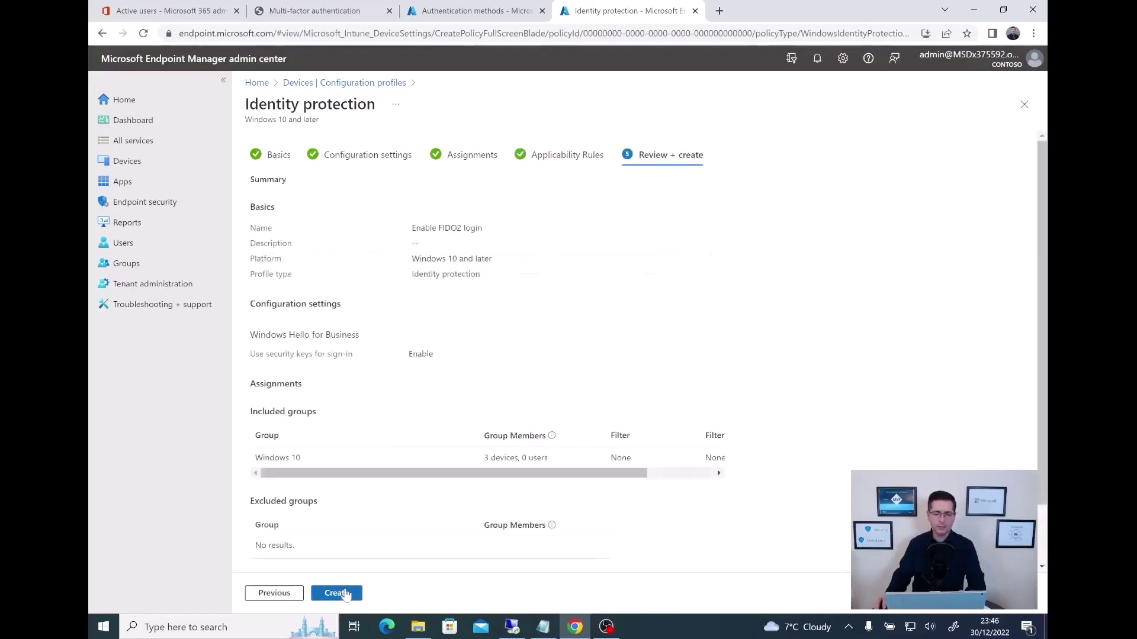
scroll(599, 376, down, 2)
click(338, 594)
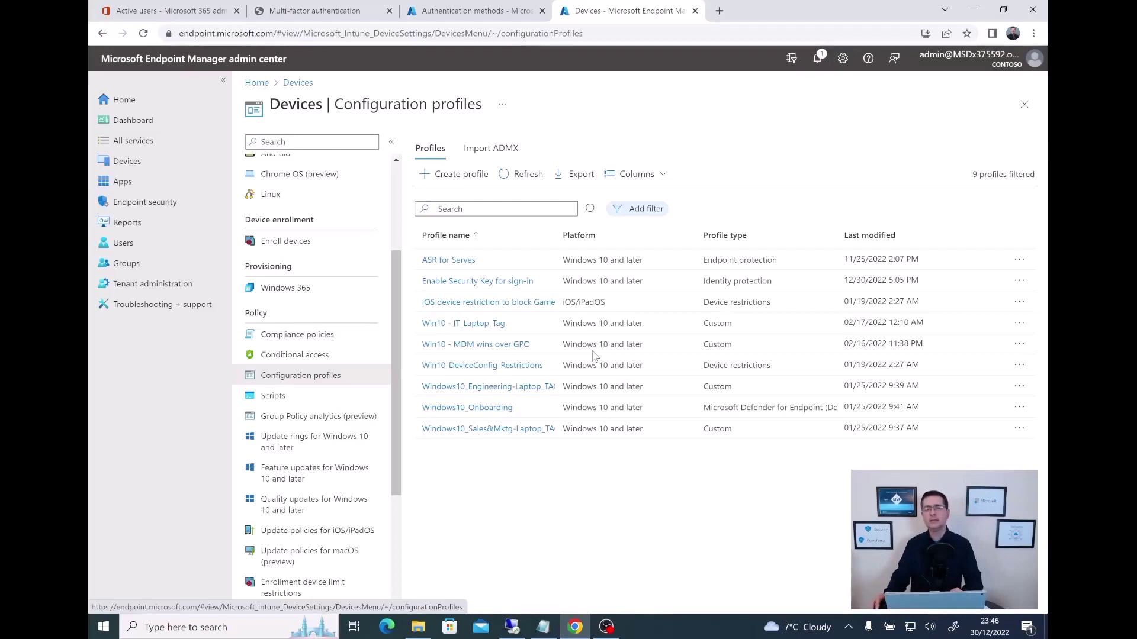
Widen the Profile name column and open the Enable Security Key for sign-in device report.
drag(558, 235, 600, 233)
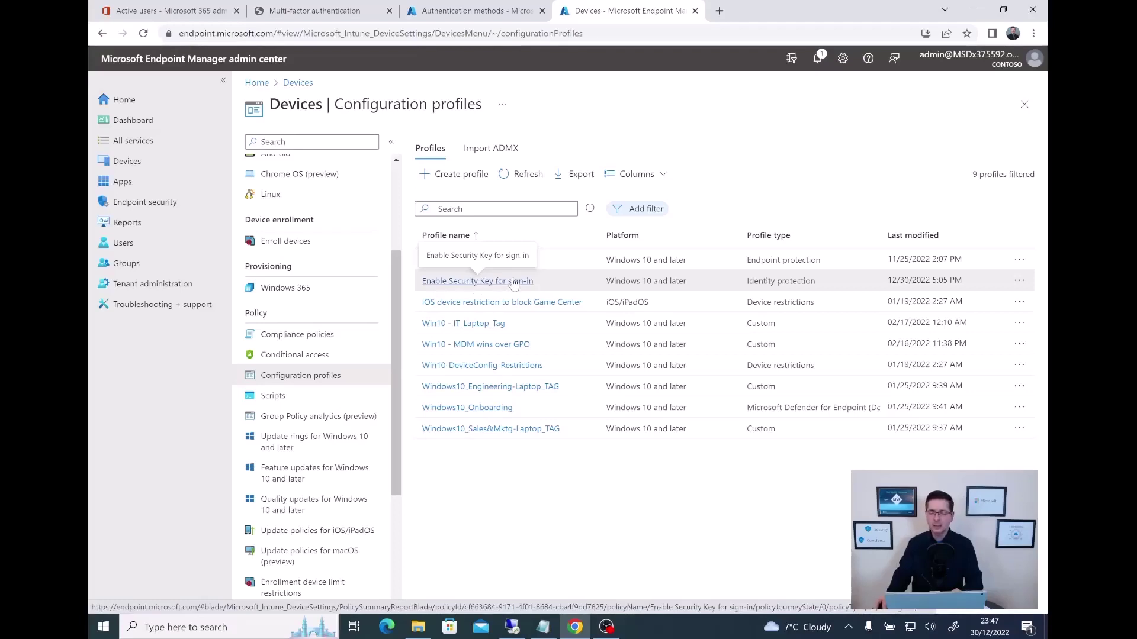
click(513, 283)
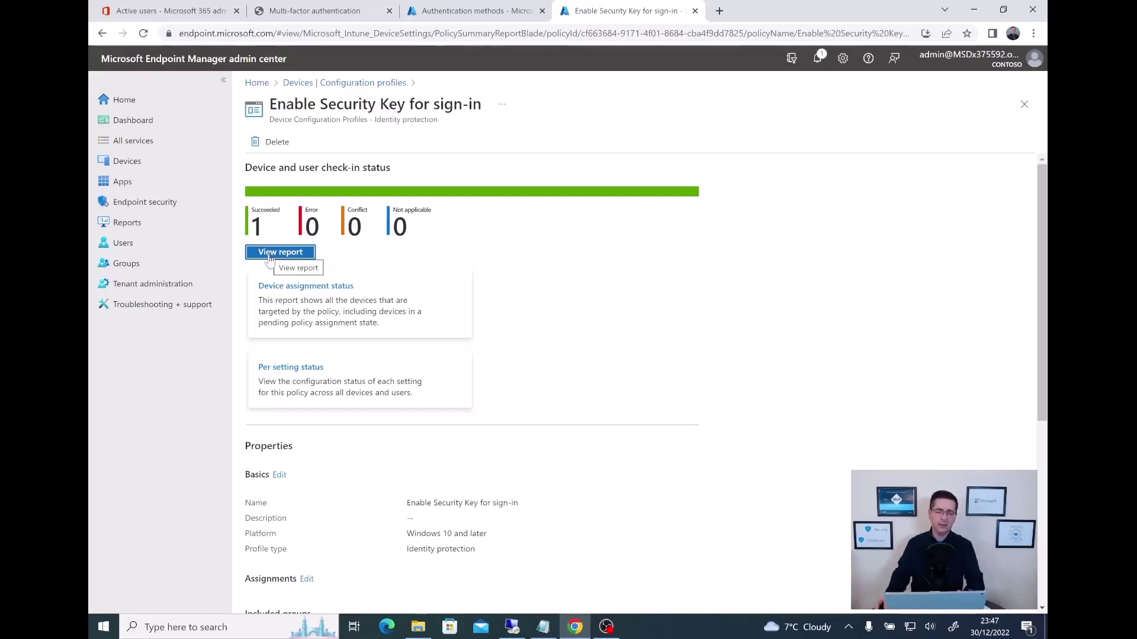
click(269, 255)
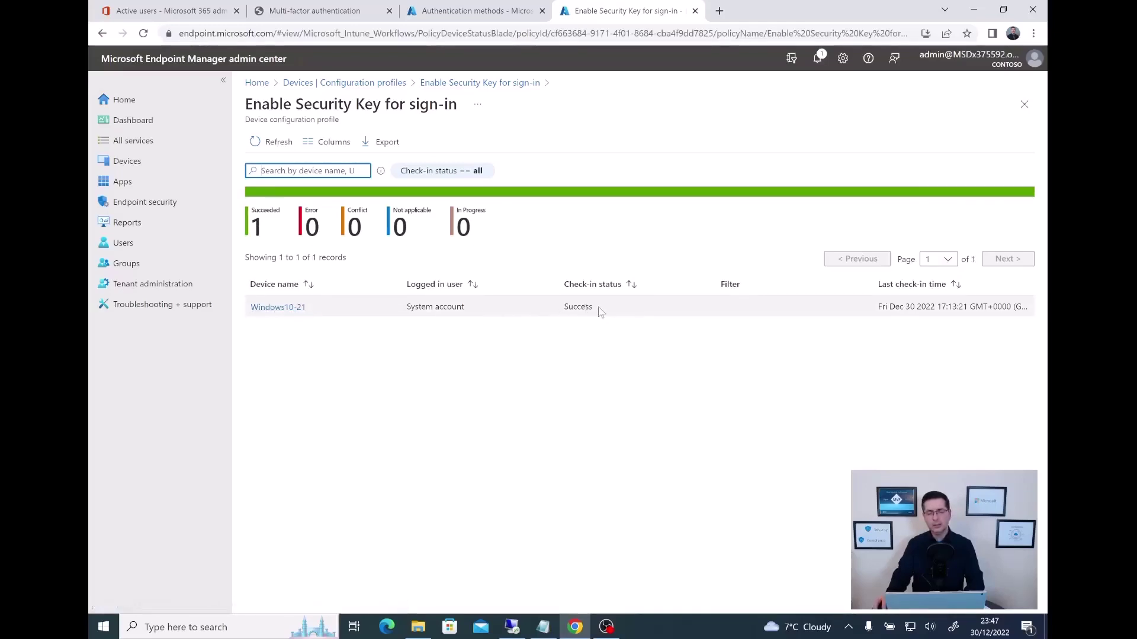
Highlight Windows10-21's Success status and last check-in date in the report.
drag(589, 307, 564, 312)
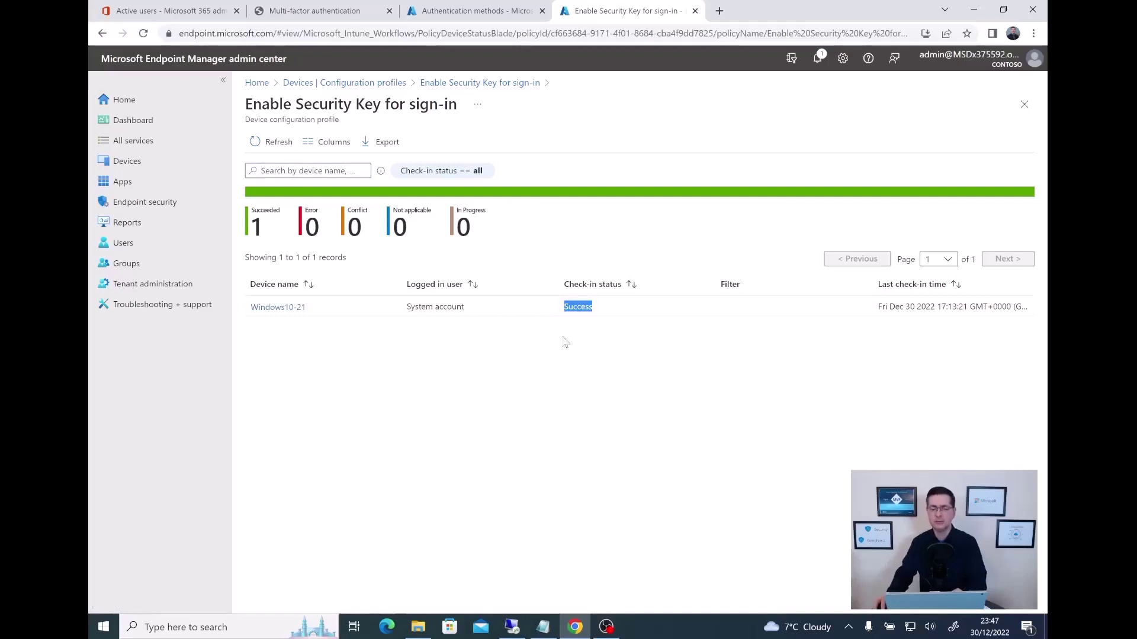
click(896, 311)
drag(896, 311, 936, 308)
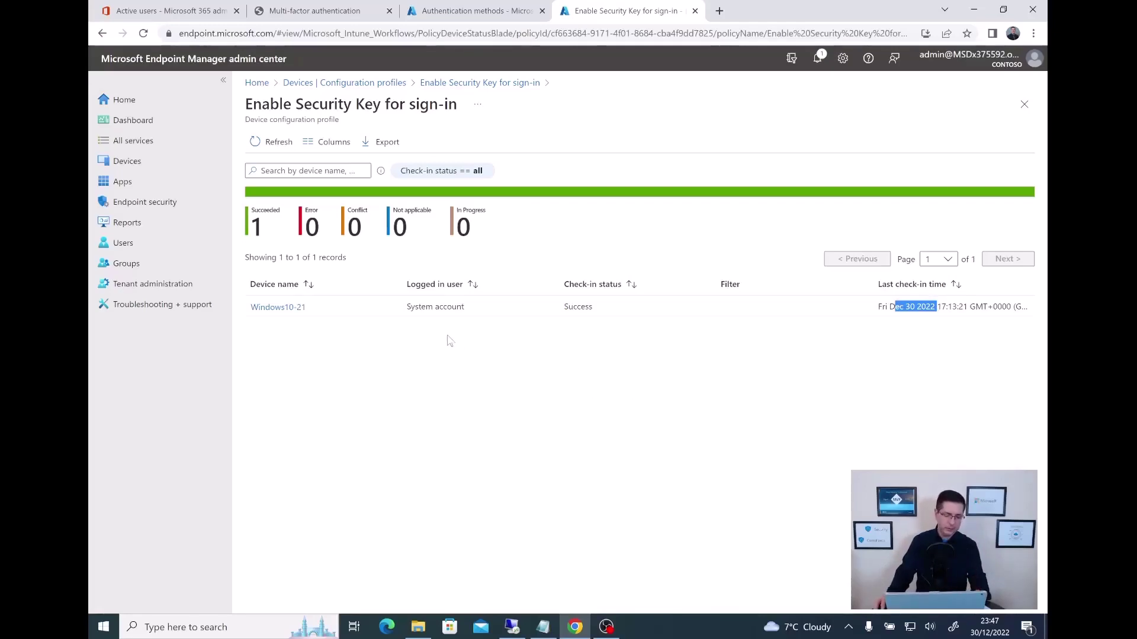
click(512, 628)
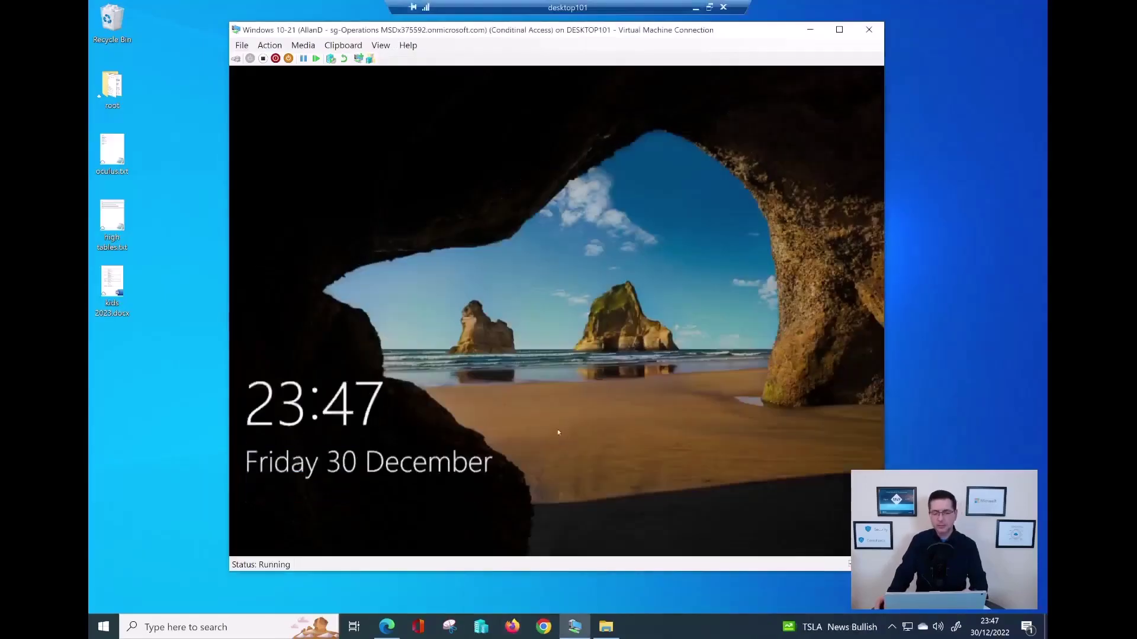
Dismiss the VM lock screen, show its sign-in methods, then return to the browser.
click(568, 441)
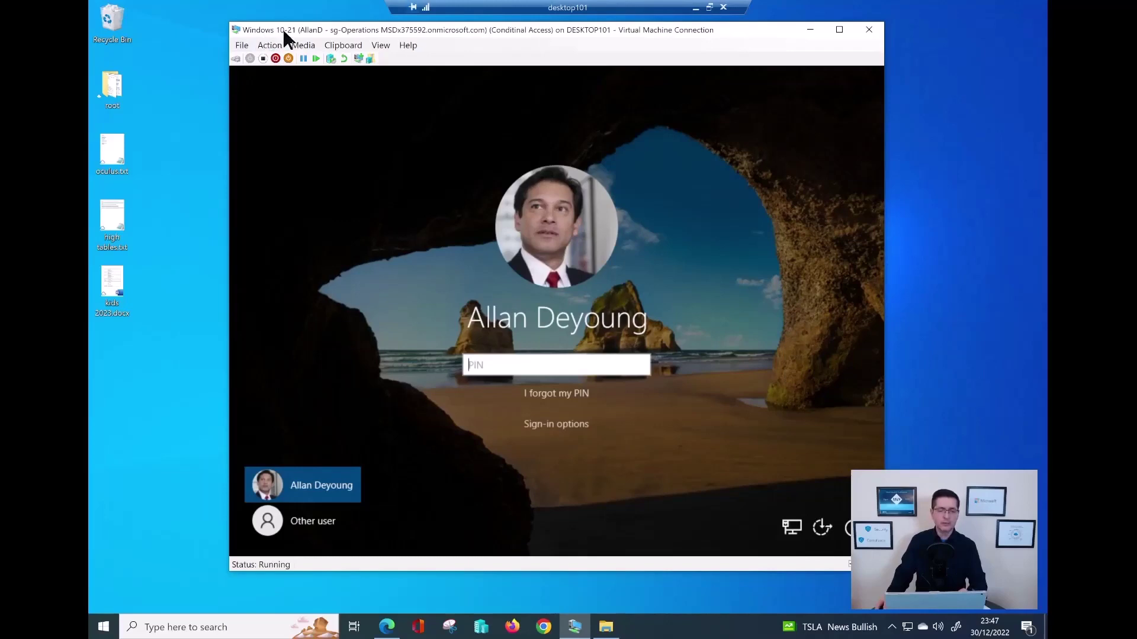
click(542, 425)
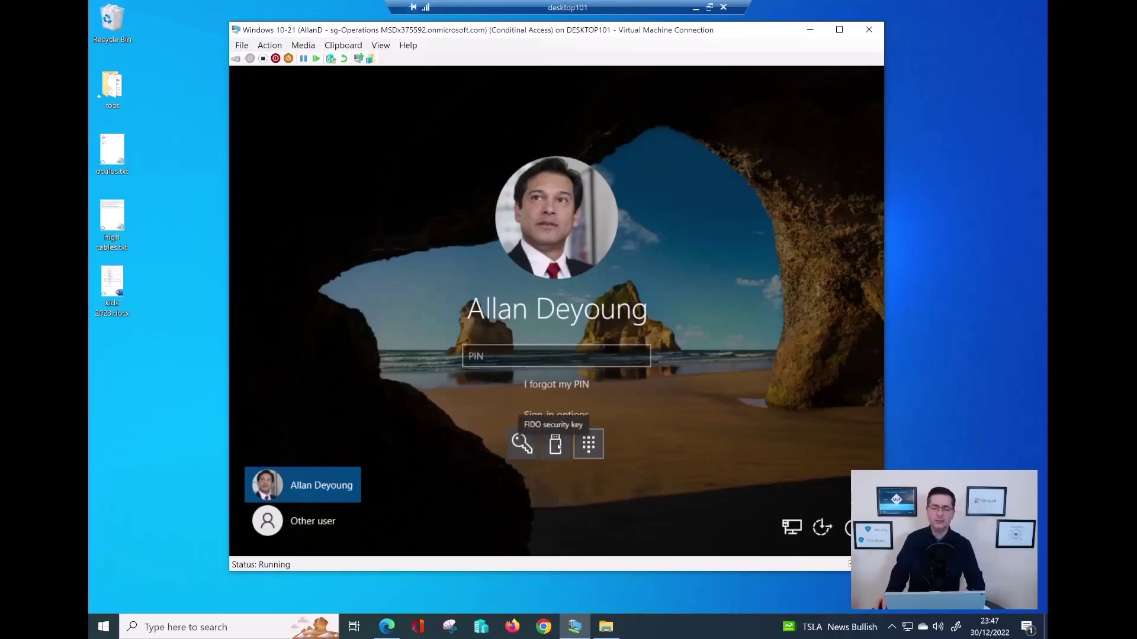
click(696, 7)
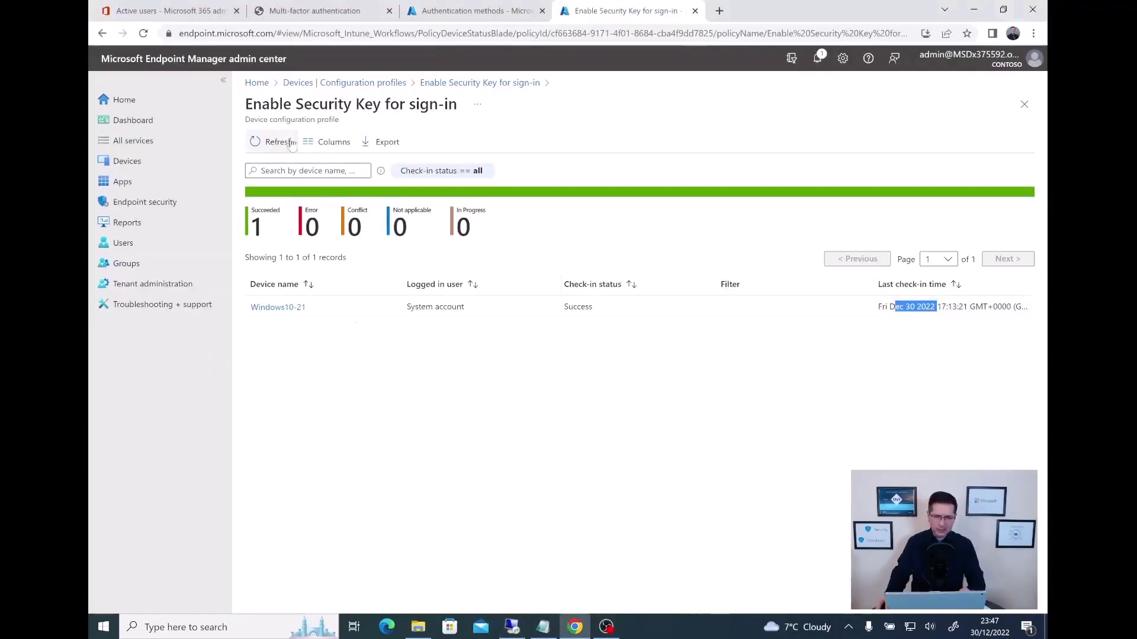
Reopen Enable Security Key for sign-in and confirm Windows Hello security key sign-in is Enable.
click(404, 84)
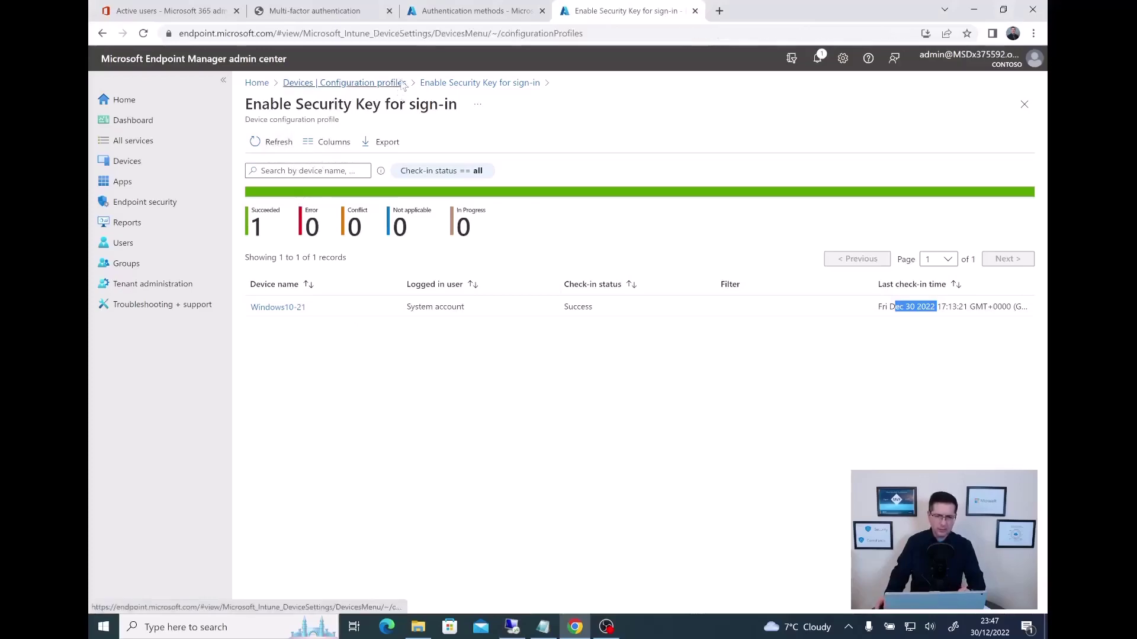
click(513, 283)
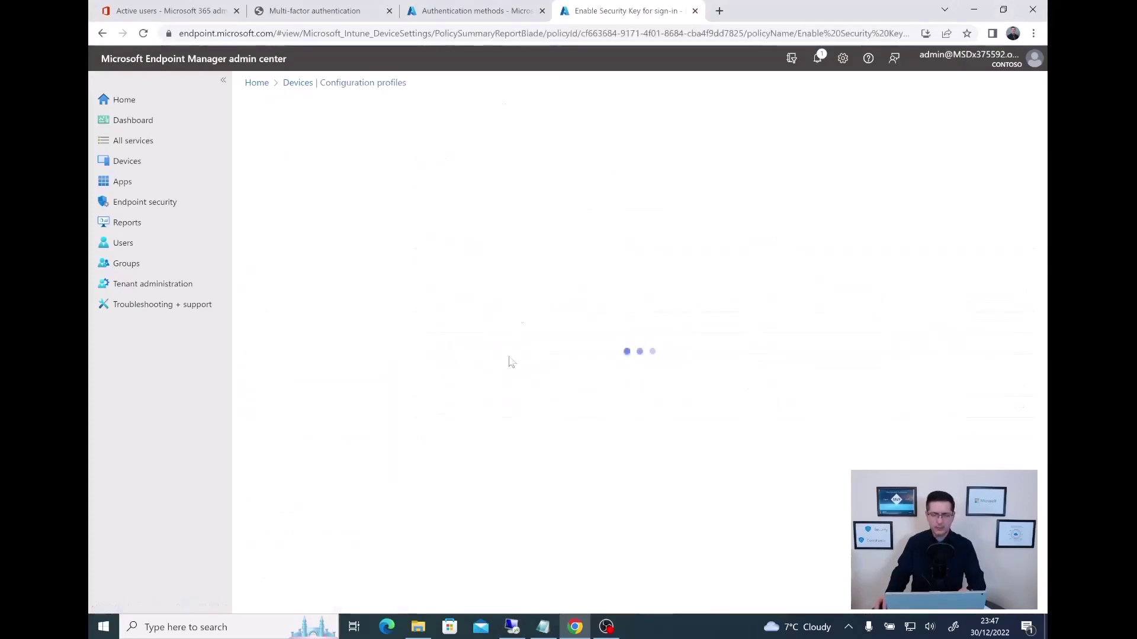
scroll(503, 397, down, 5)
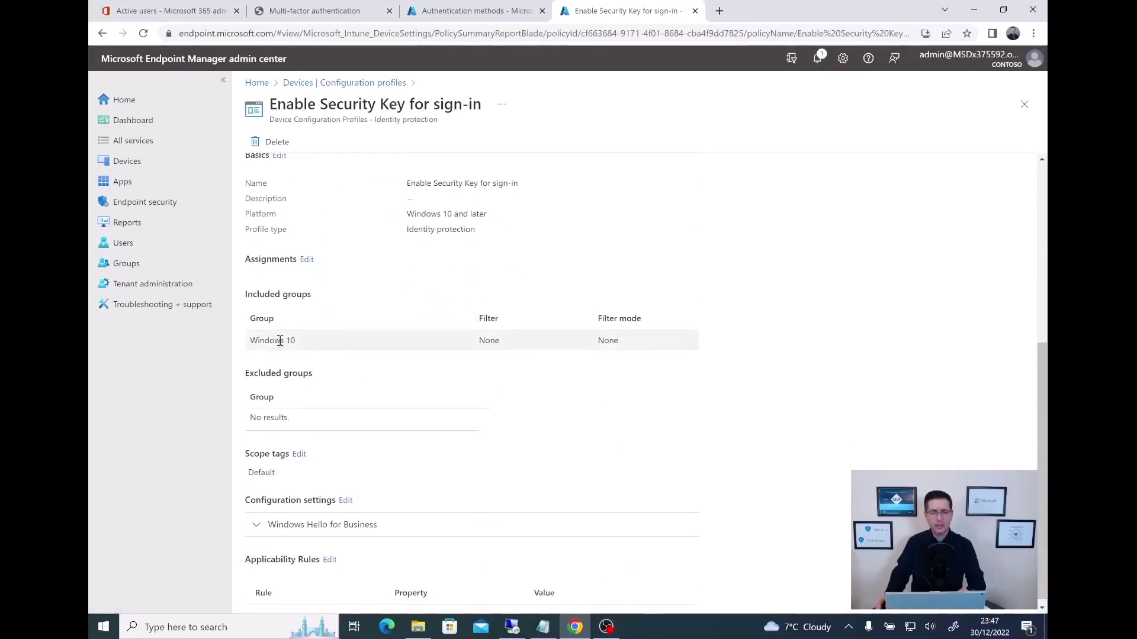
scroll(337, 401, down, 1)
click(259, 520)
scroll(276, 509, down, 1)
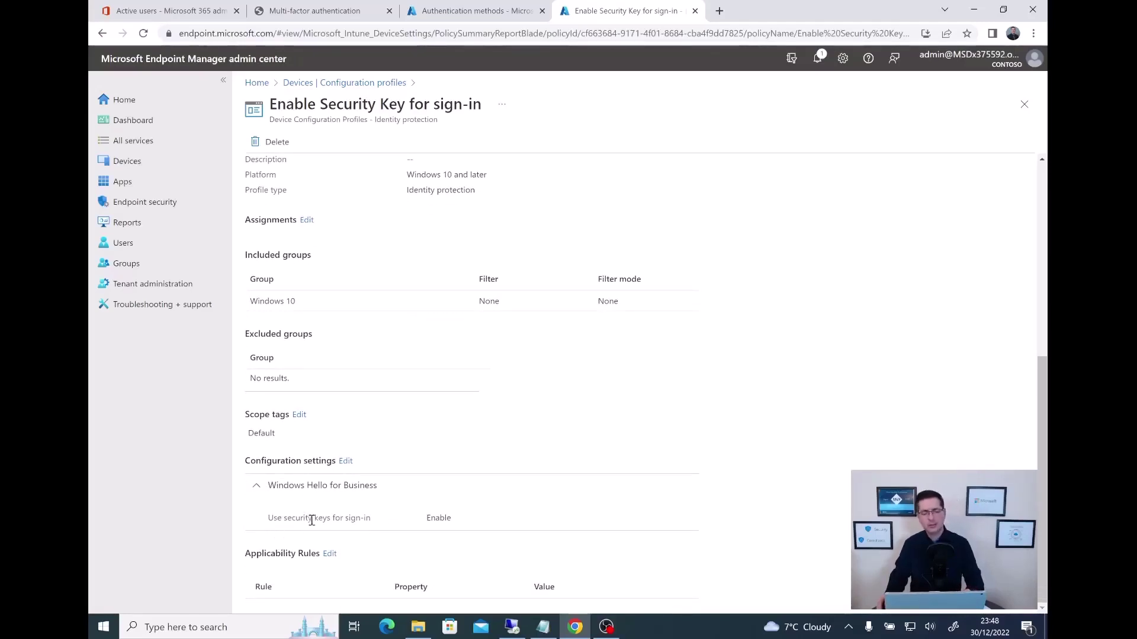
drag(465, 519, 428, 516)
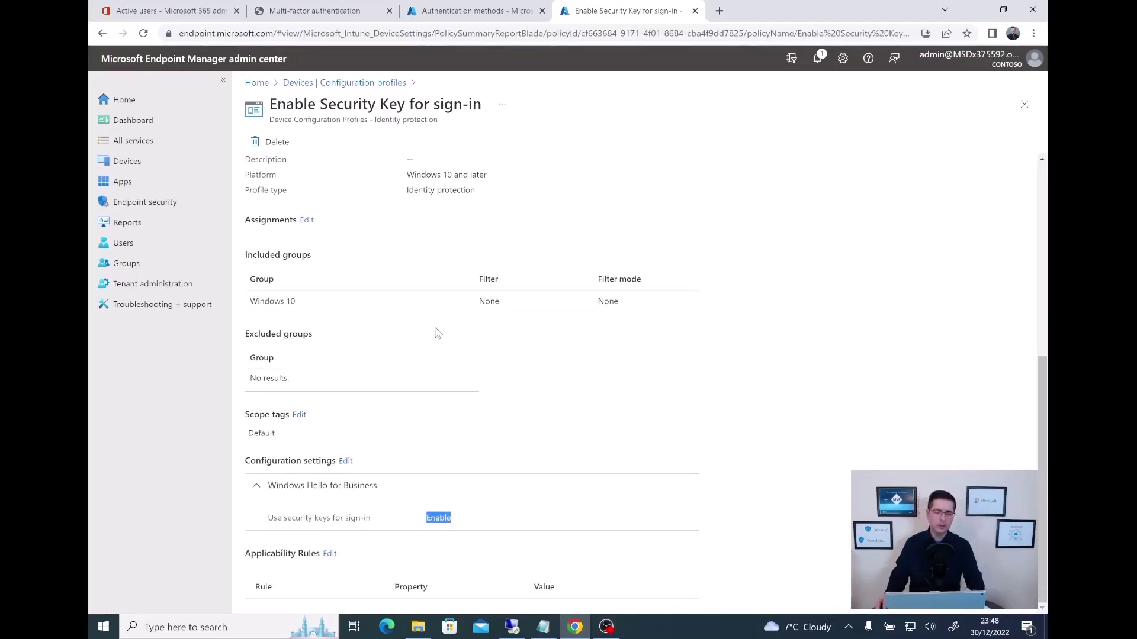
scroll(437, 333, up, 5)
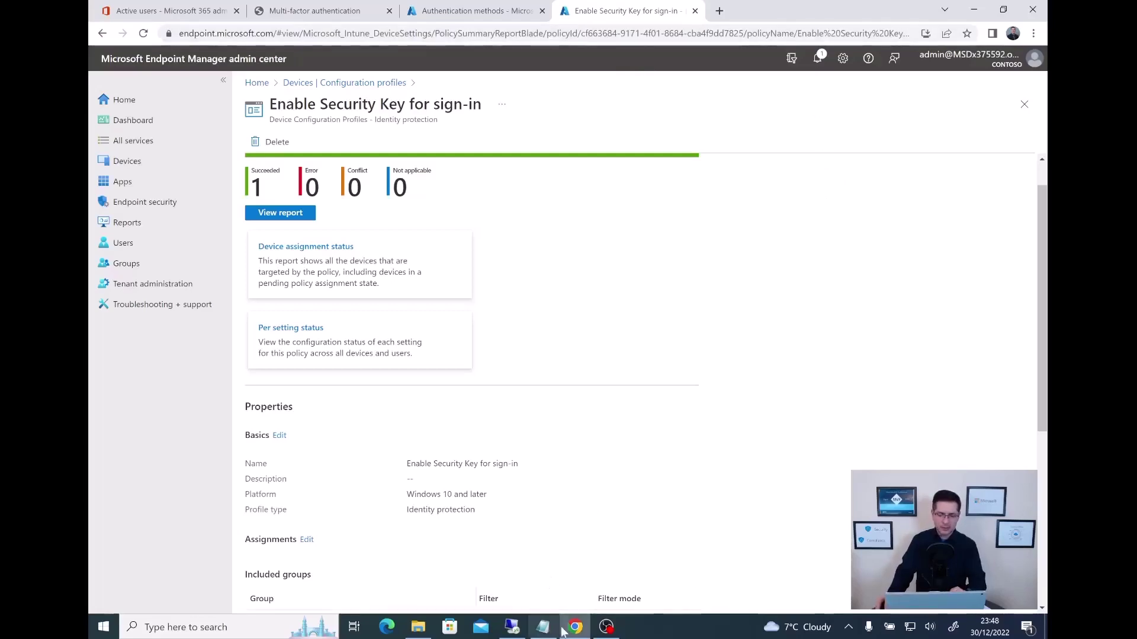
Bring up the Notepad agenda, then open a new Edge InPrivate window from the taskbar.
click(543, 626)
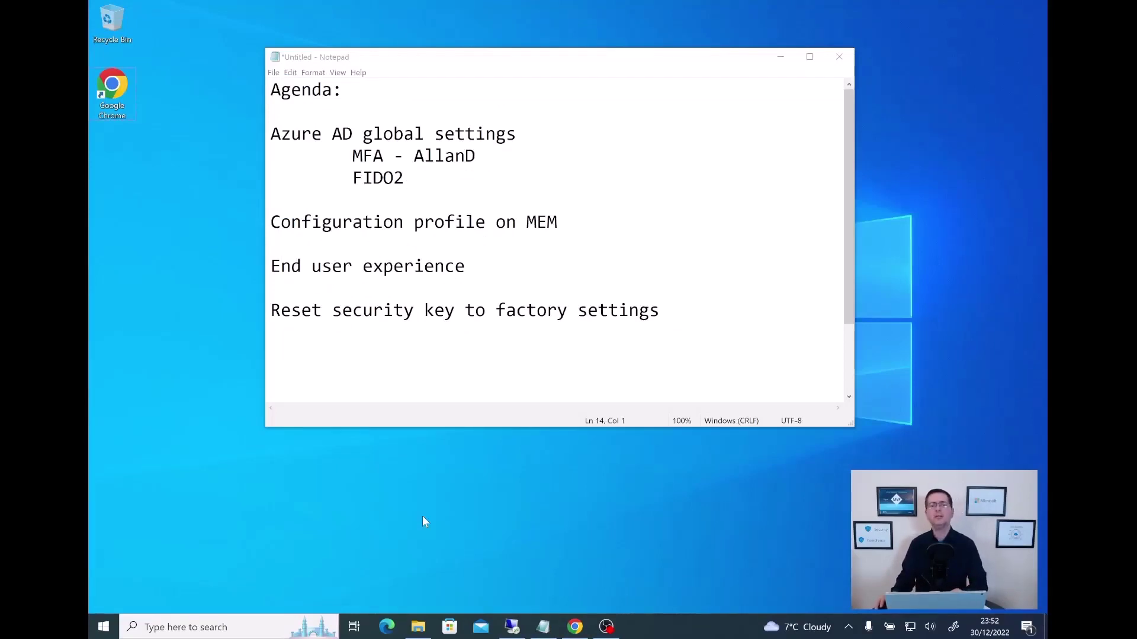
right_click(387, 627)
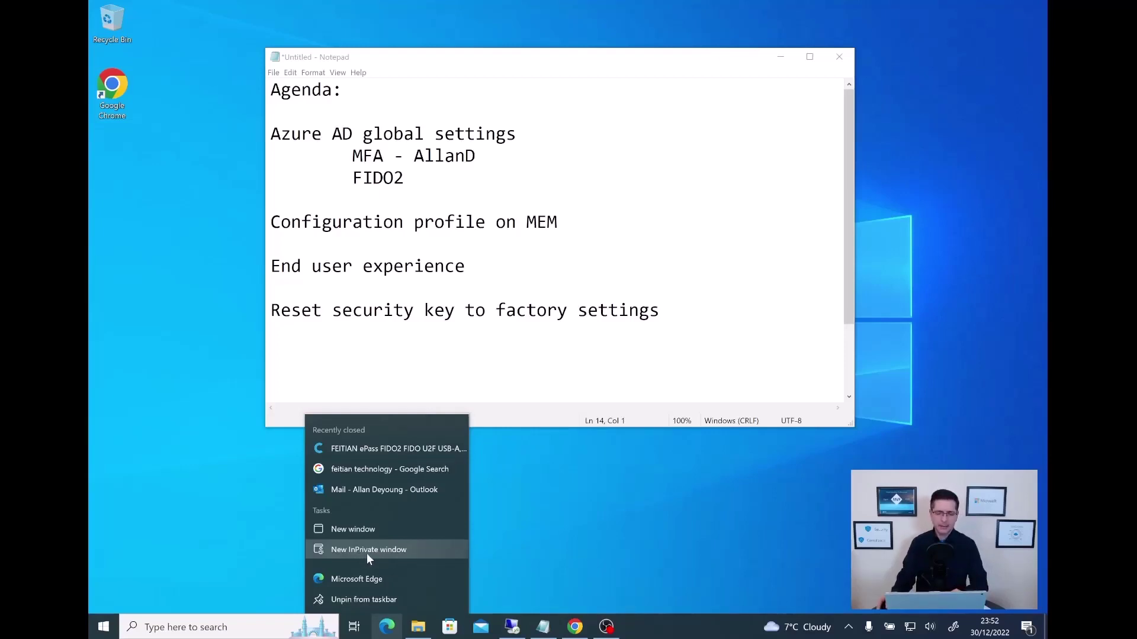
click(367, 551)
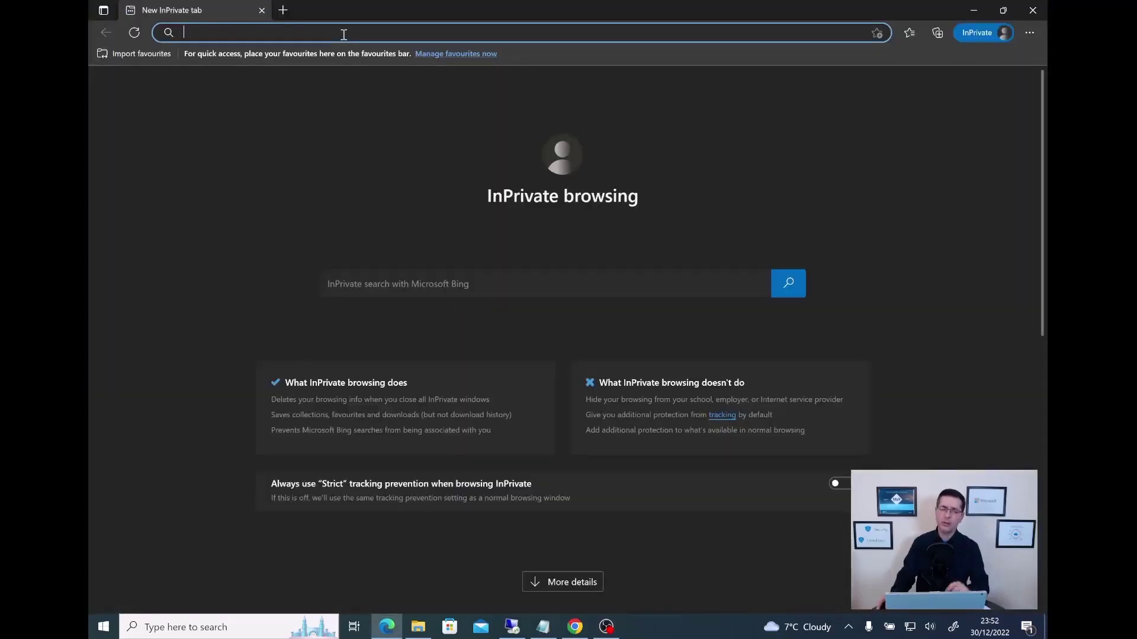
Go to myprofile.microsoft.com in the InPrivate window to reach the Microsoft sign-in page.
text(my)
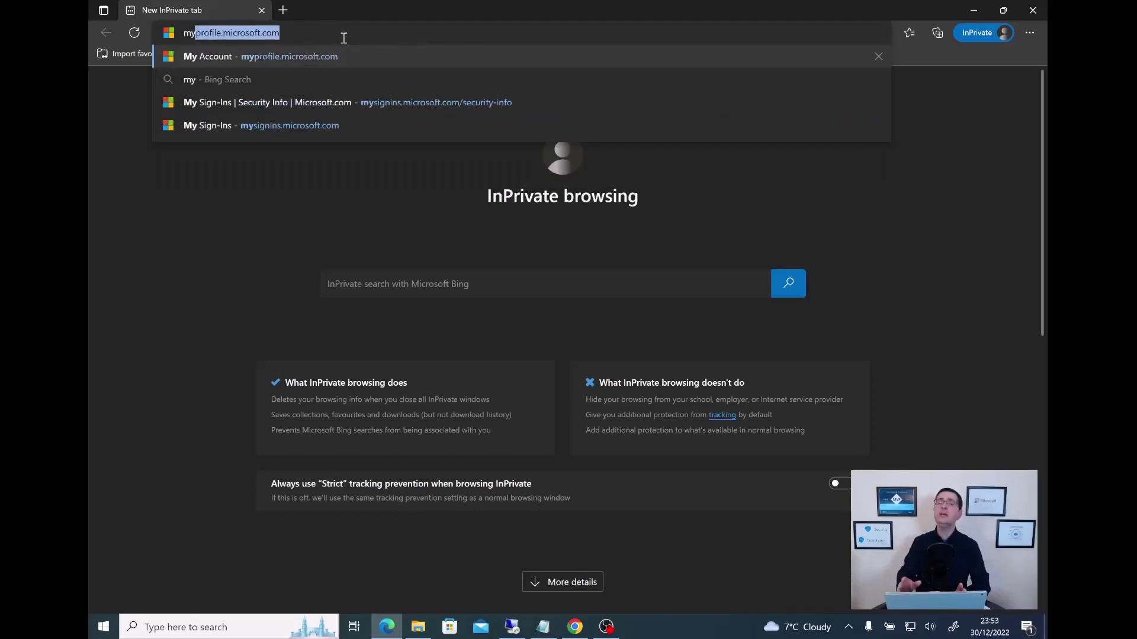
key(Right)
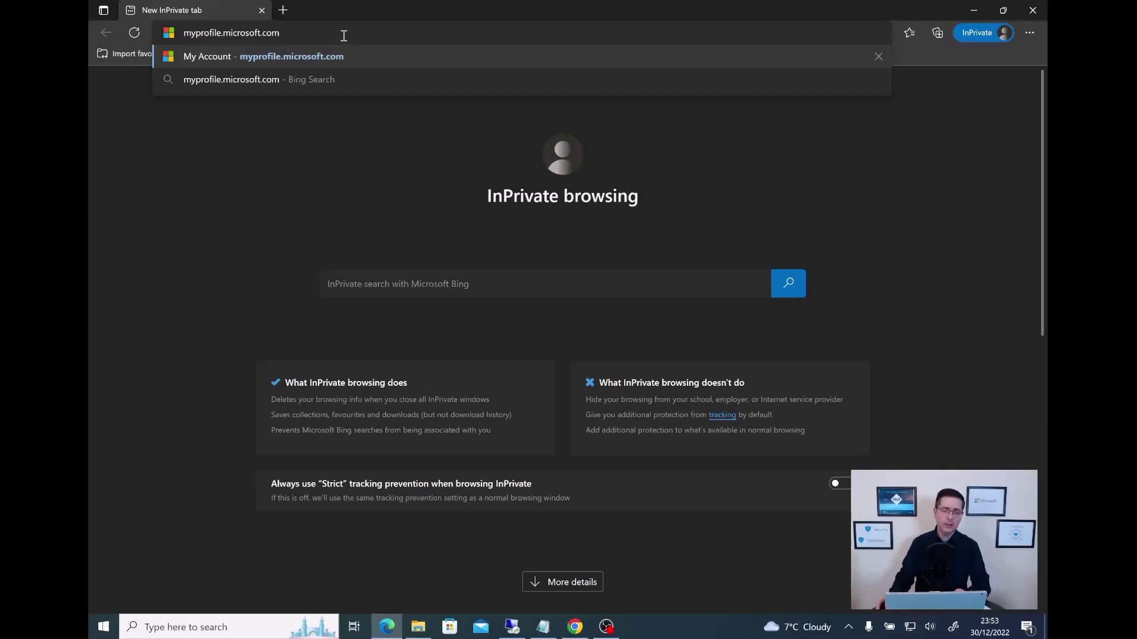
key(Return)
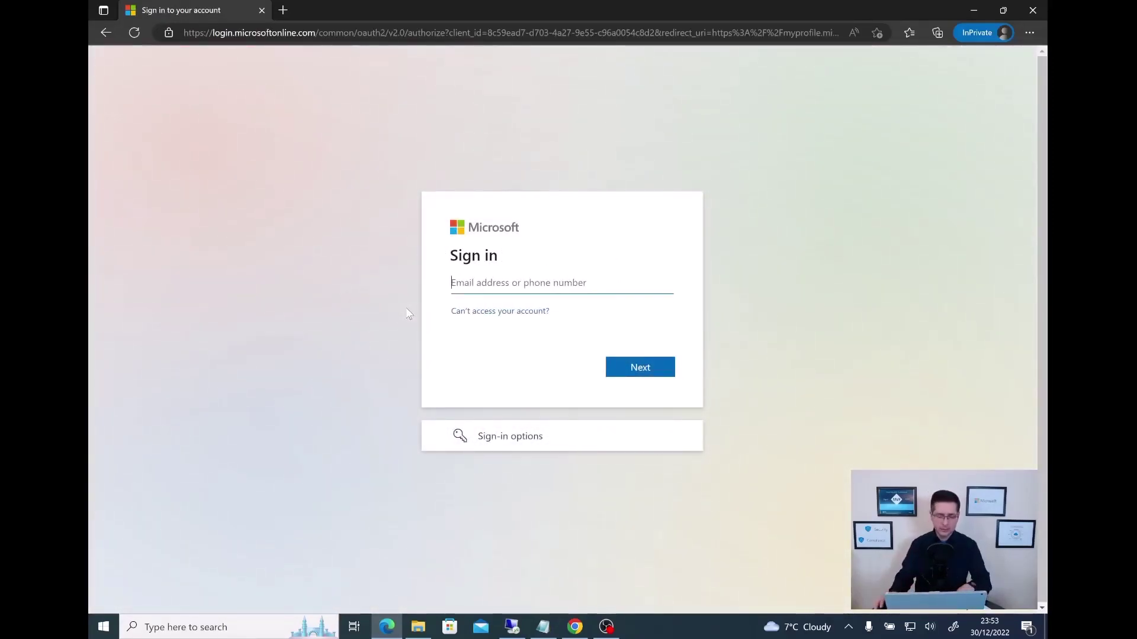
Enter the demo account's e-mail address and continue to the password step.
key(ctrl+v)
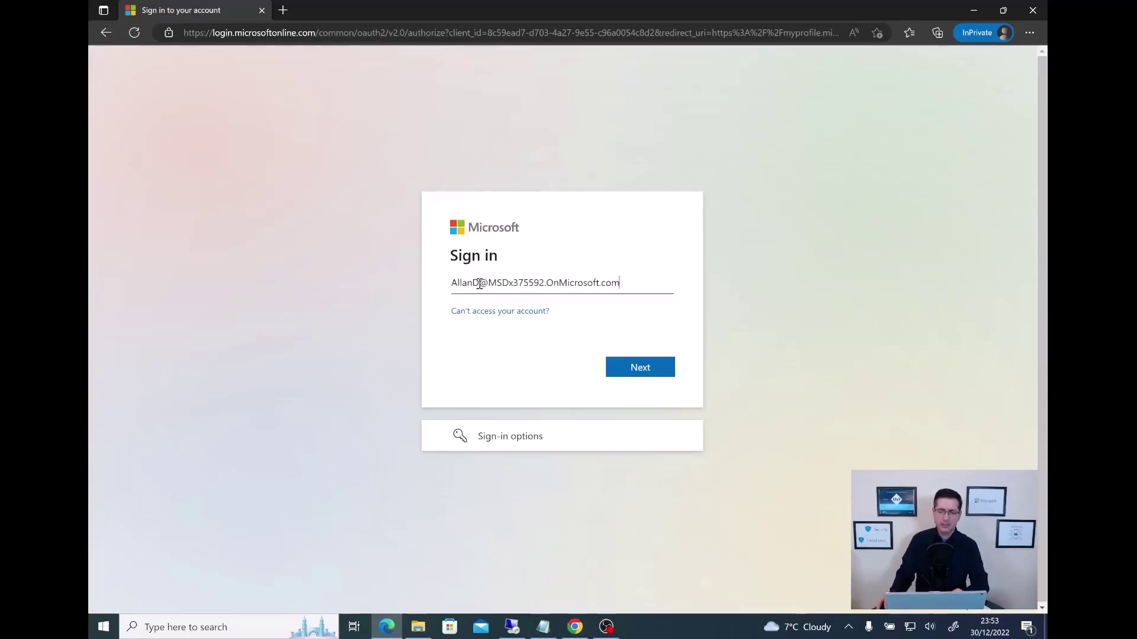
double_click(477, 284)
click(629, 371)
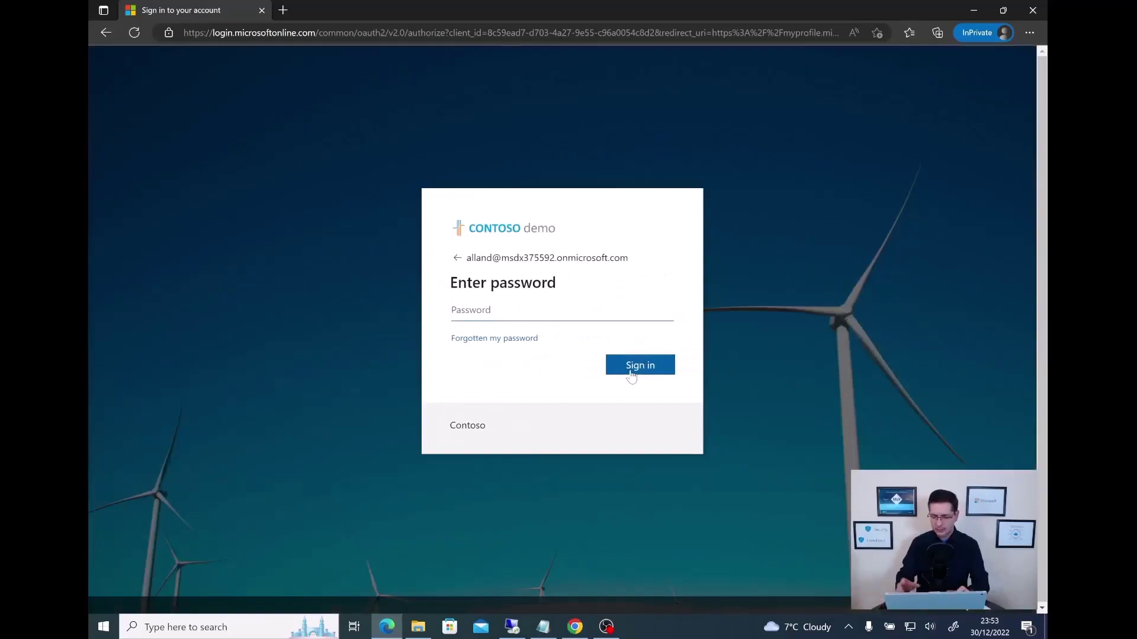
Enter the account password, correct the mistyped attempt, and choose to stay signed in.
text(•••)
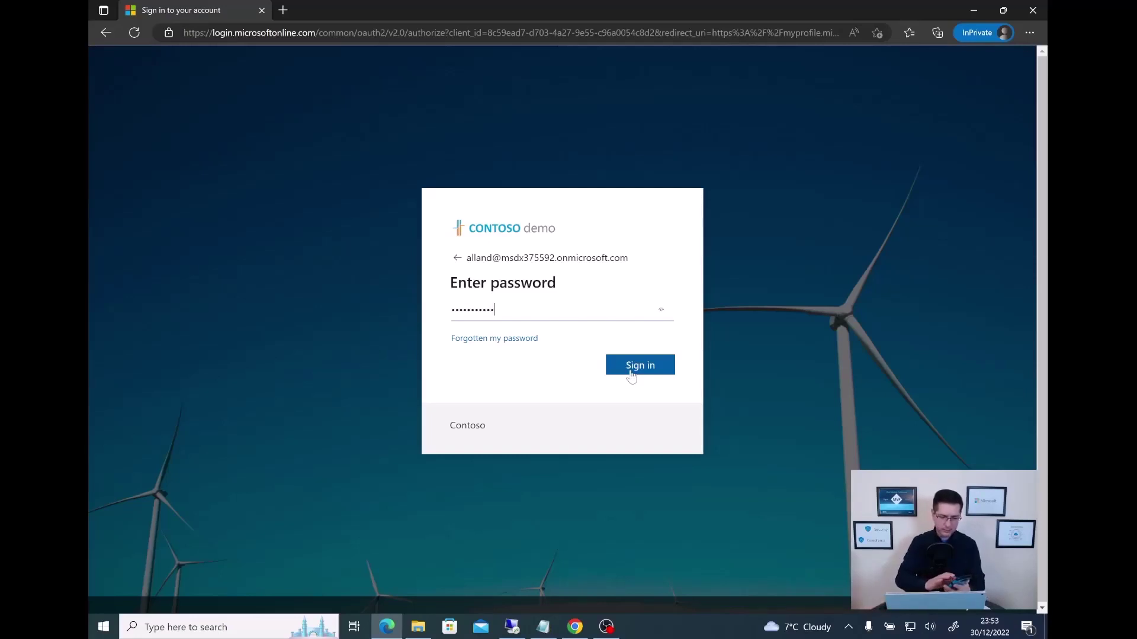
click(631, 373)
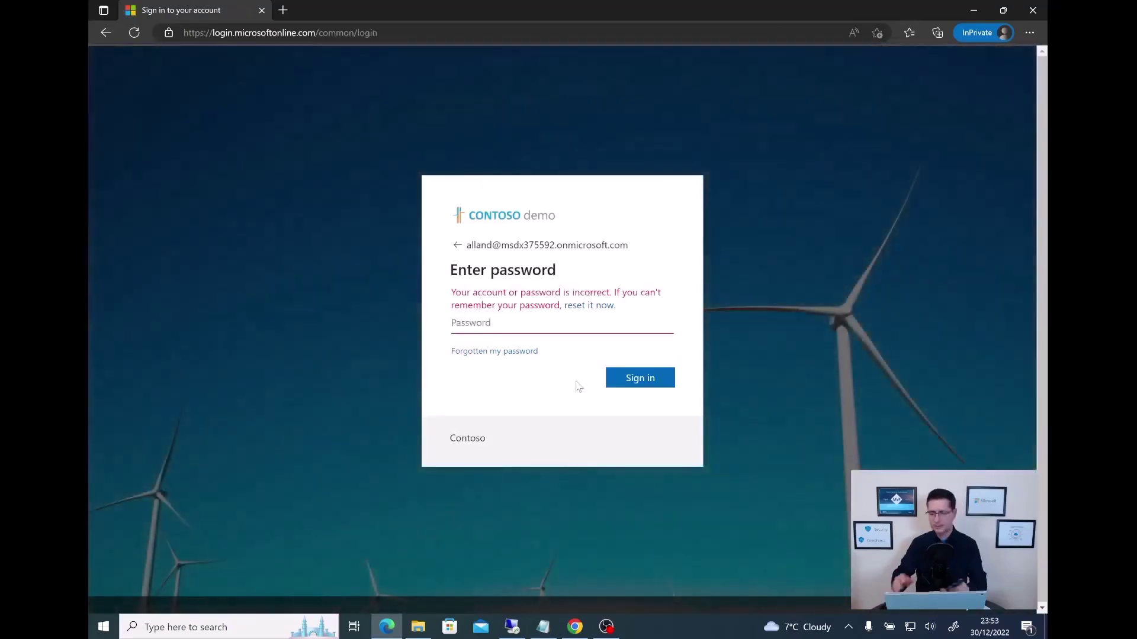
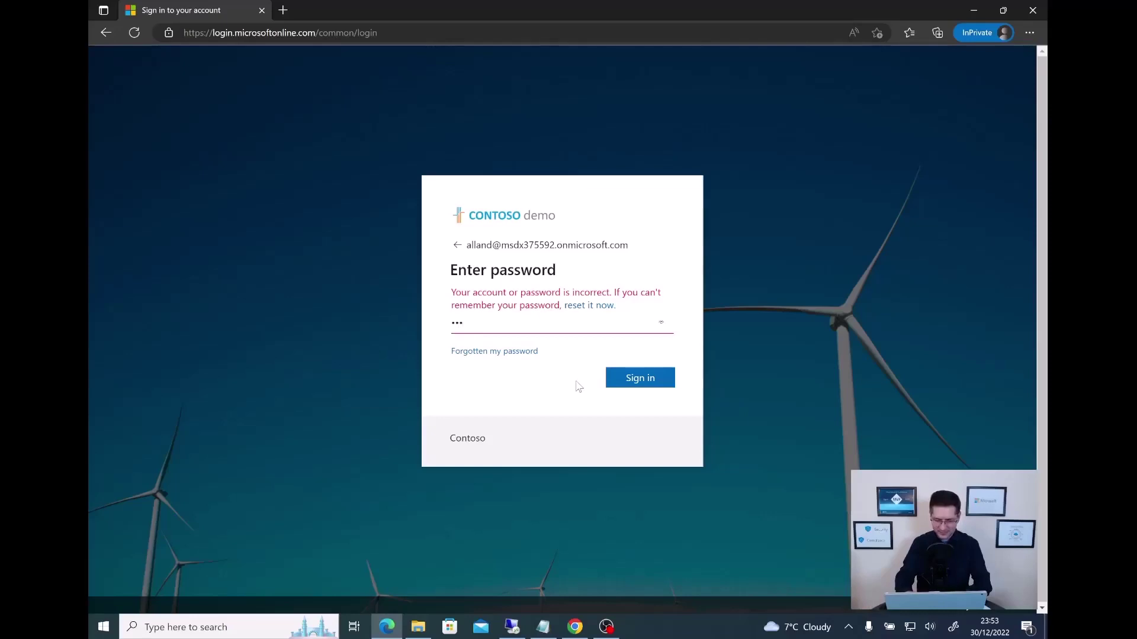
key(BackSpace)
key(BackSpace)
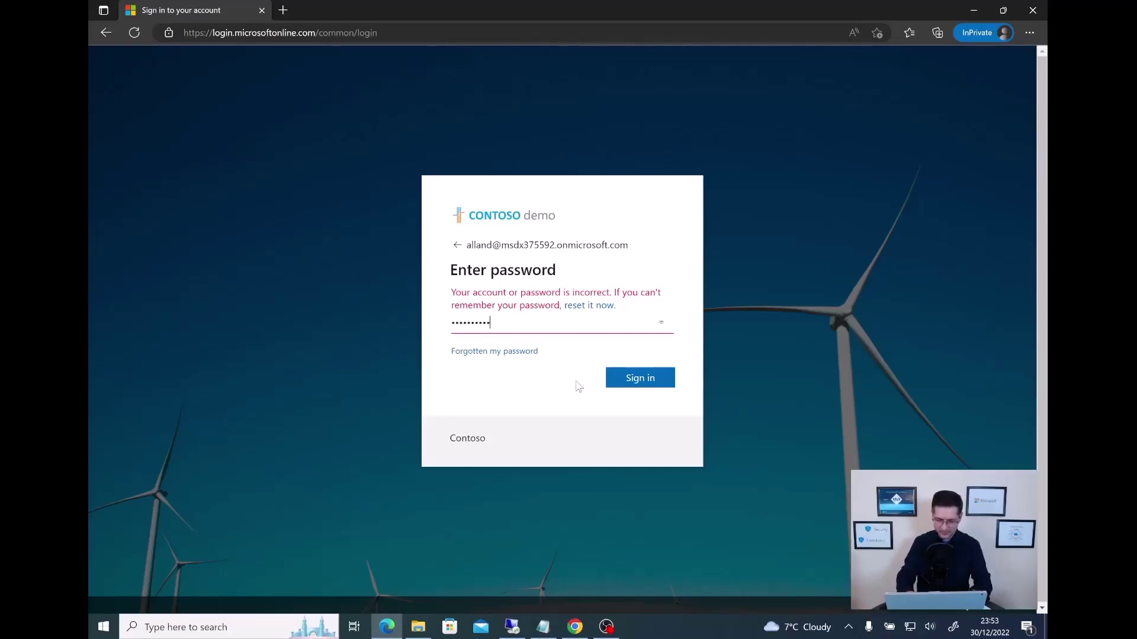
key(Return)
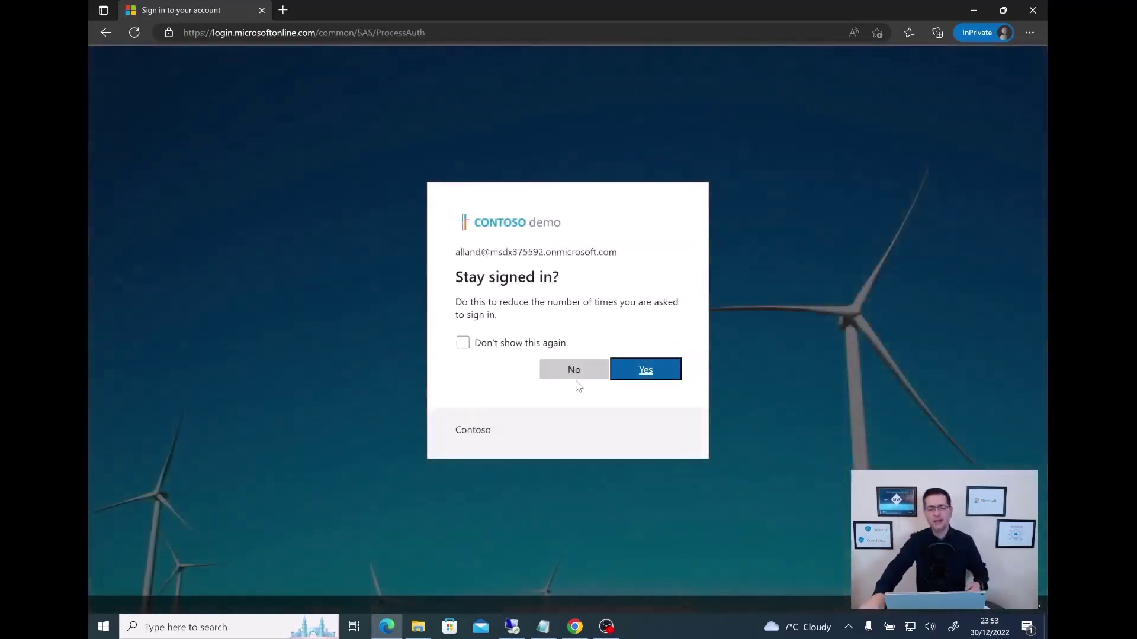
click(655, 377)
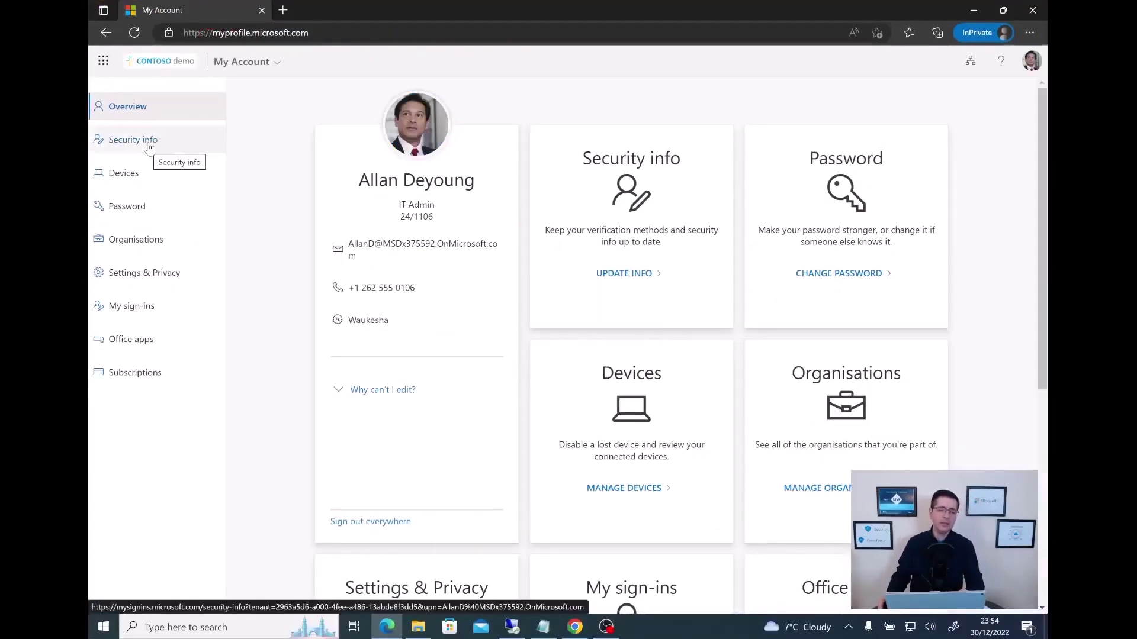
Open Security info from the My Account left navigation.
click(150, 147)
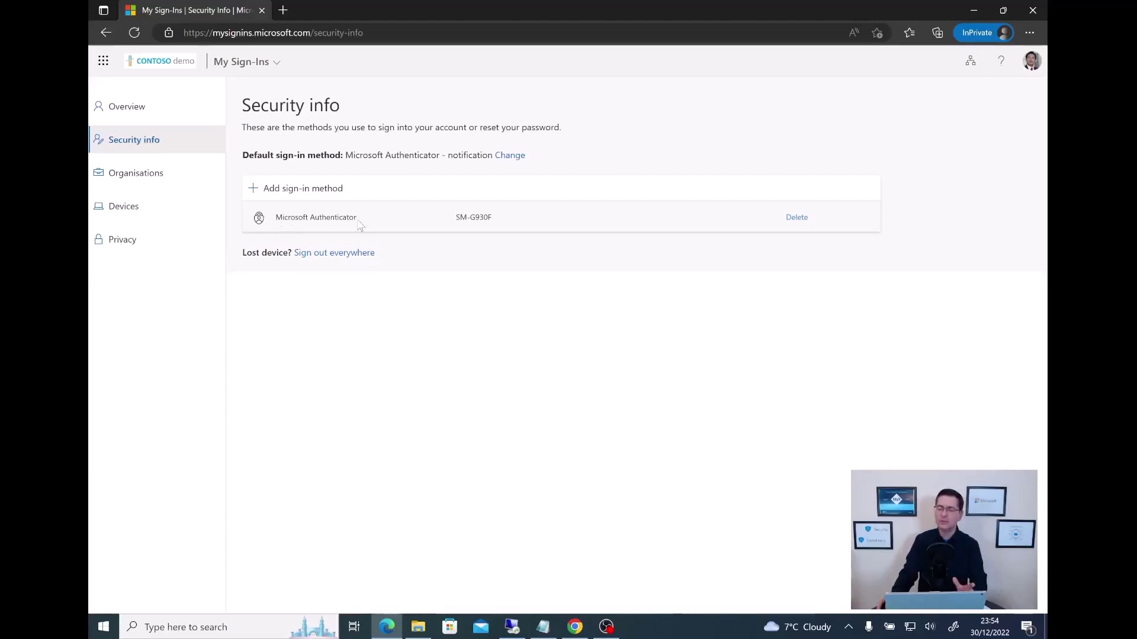
Add a Security key sign-in method as a USB device and continue to passkey creation.
click(278, 194)
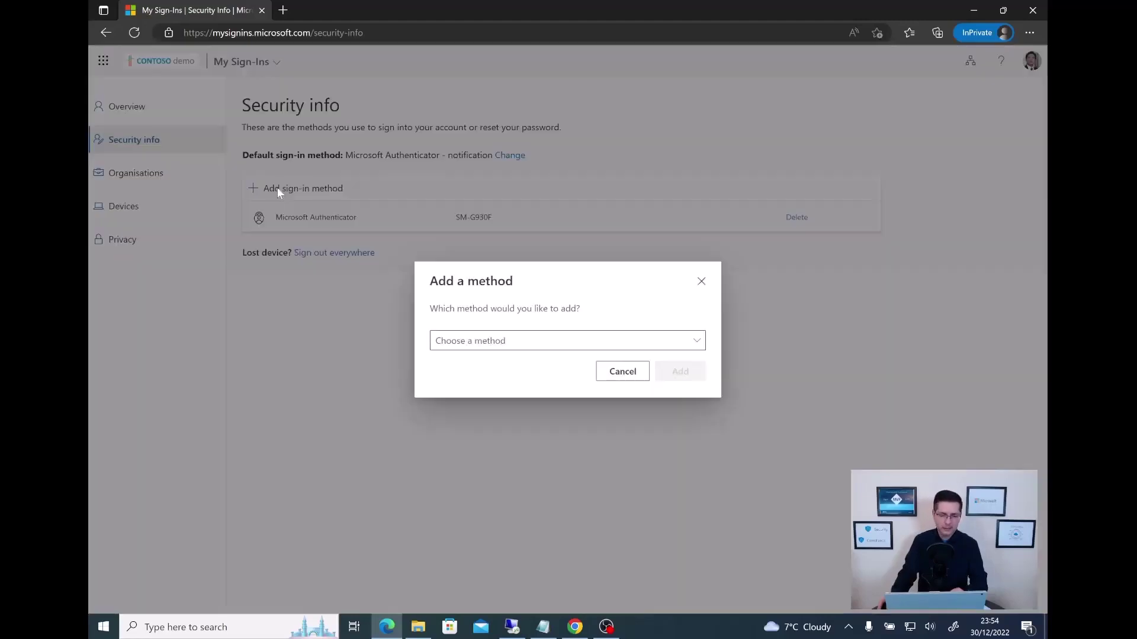
click(522, 341)
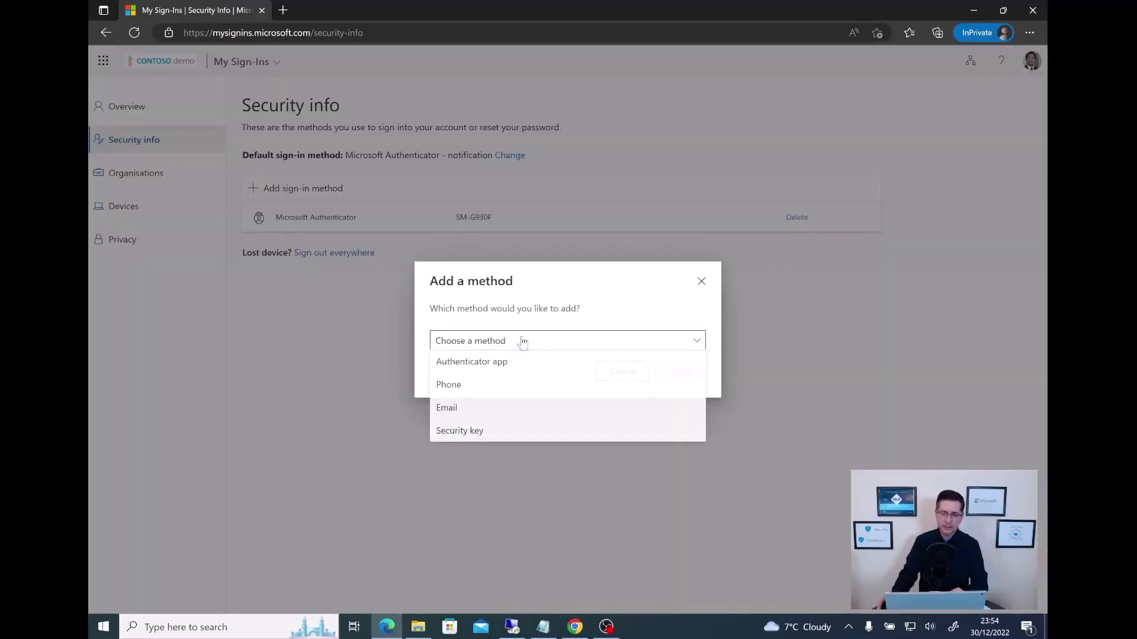
click(489, 435)
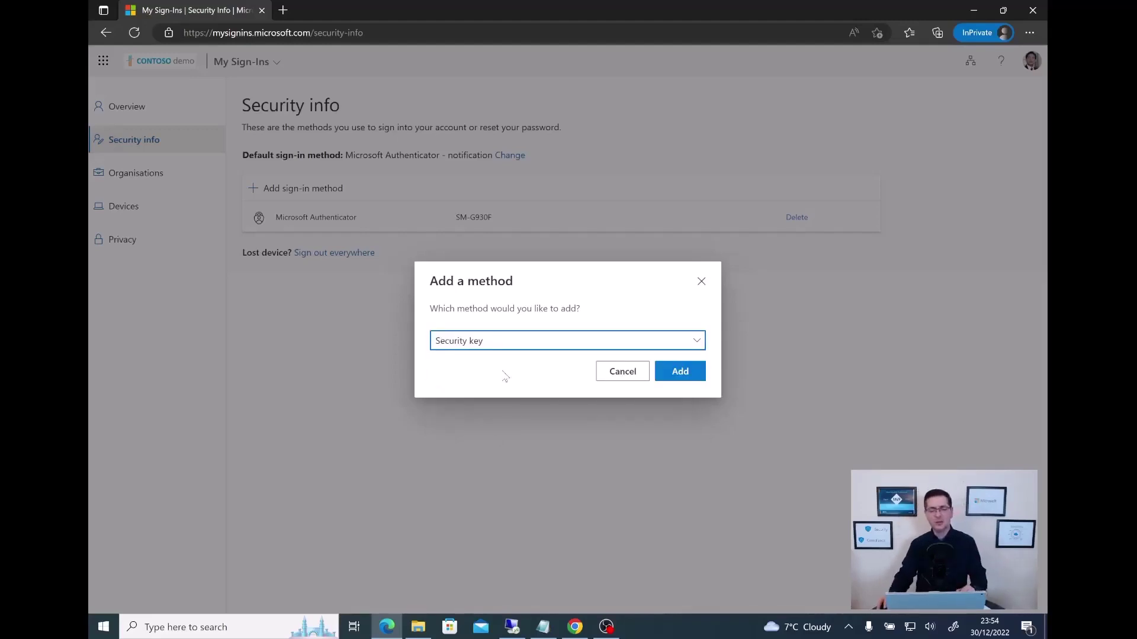
click(675, 373)
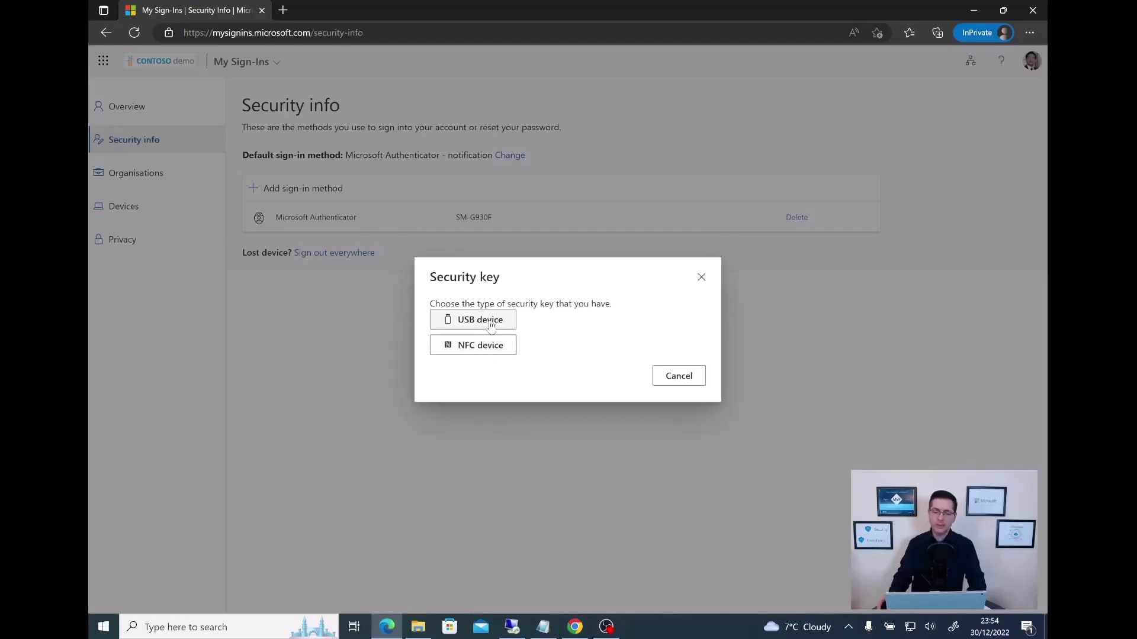
click(490, 326)
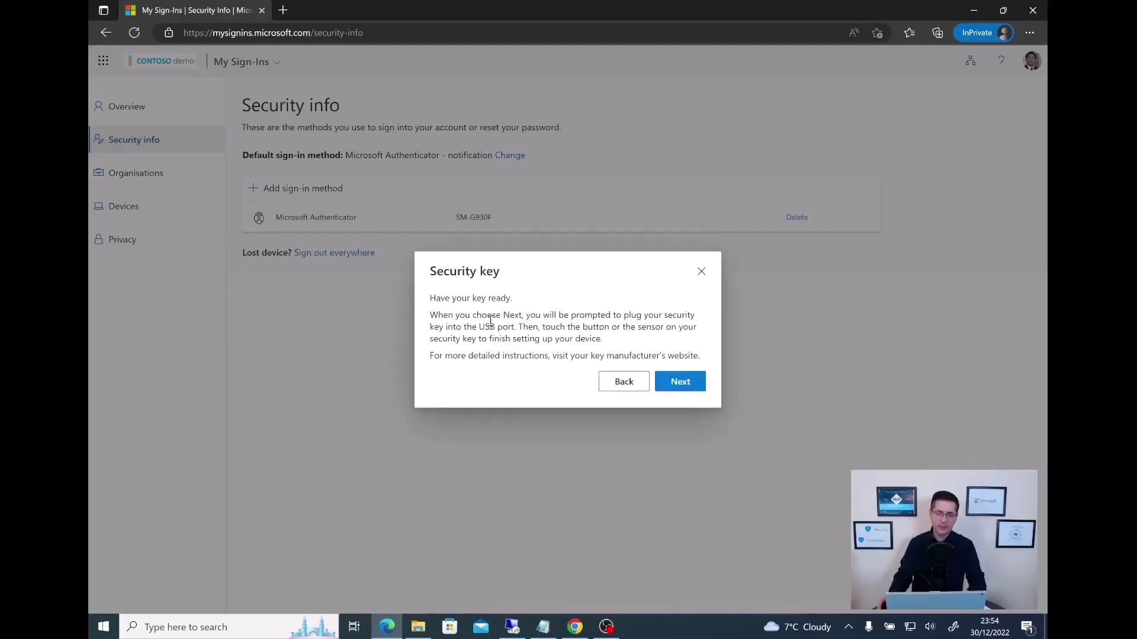
drag(460, 302, 486, 360)
click(486, 359)
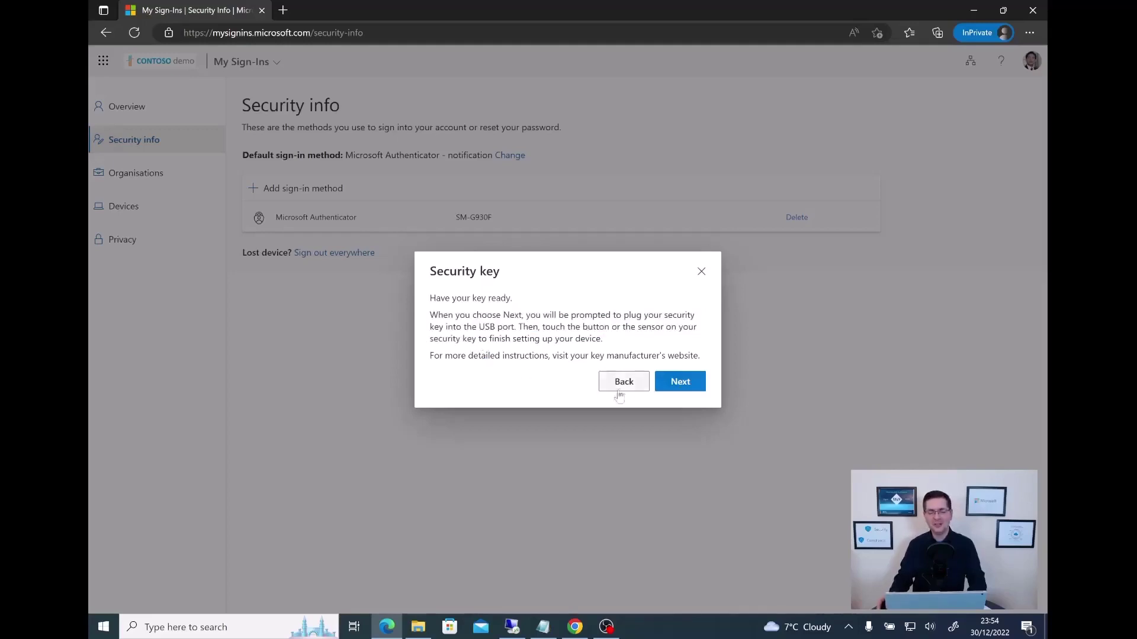
click(678, 384)
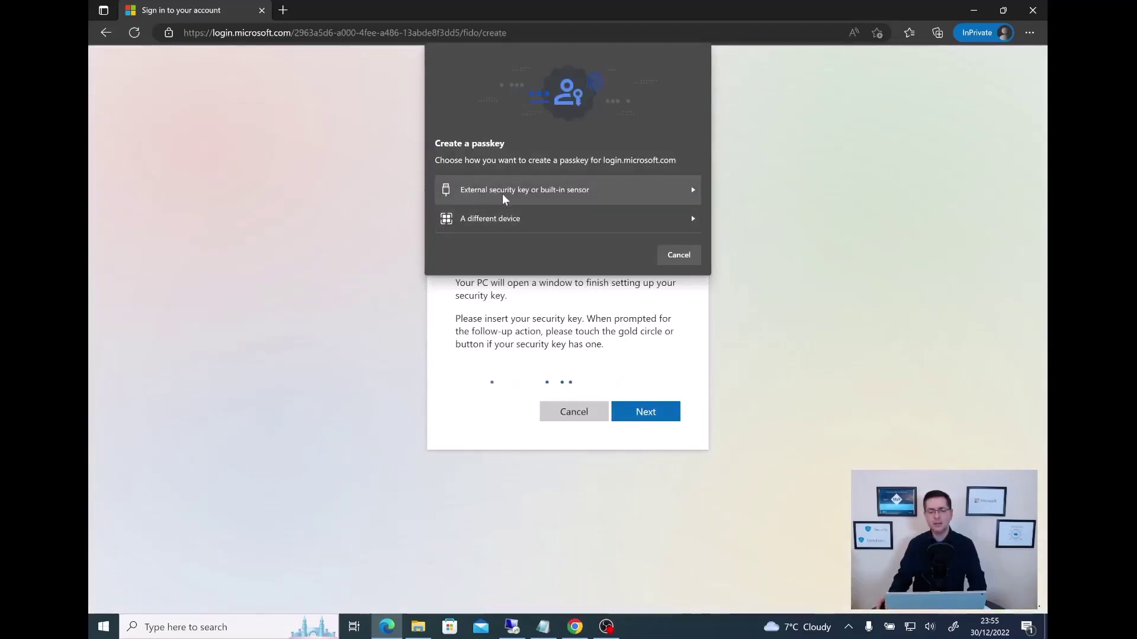
Create the passkey on the external security key, setting and confirming a new six-digit PIN.
click(563, 190)
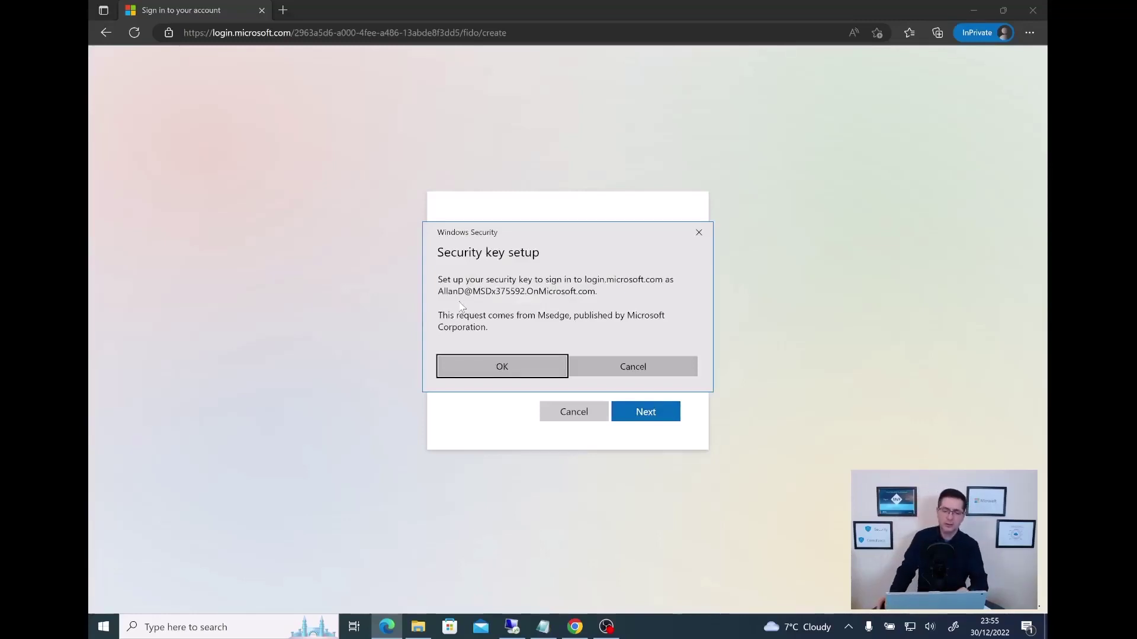
click(487, 374)
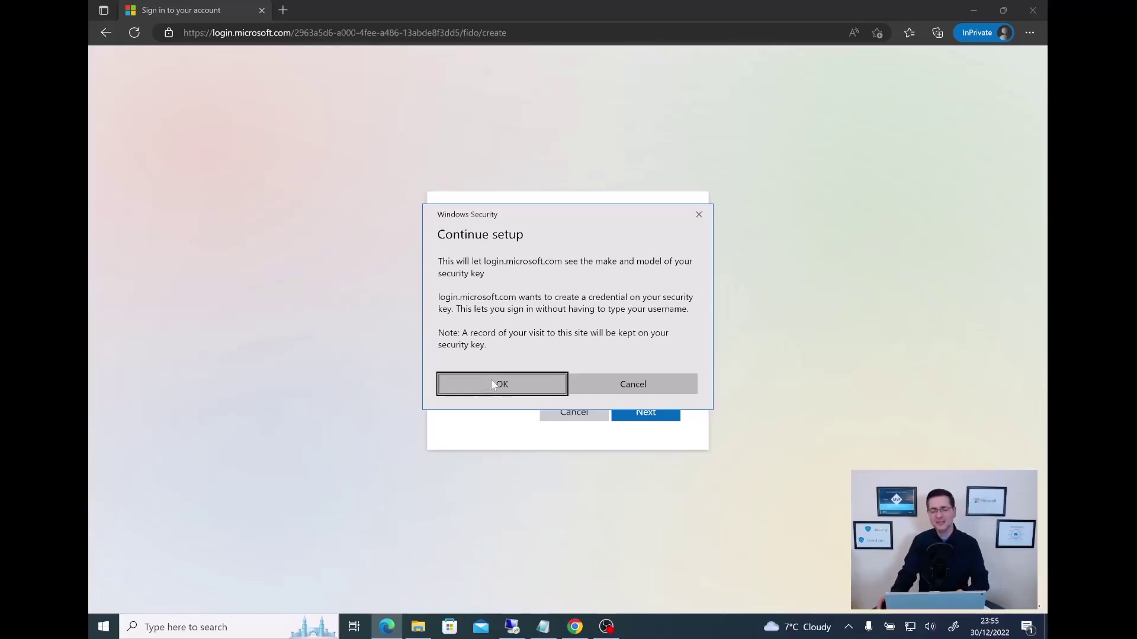
click(486, 382)
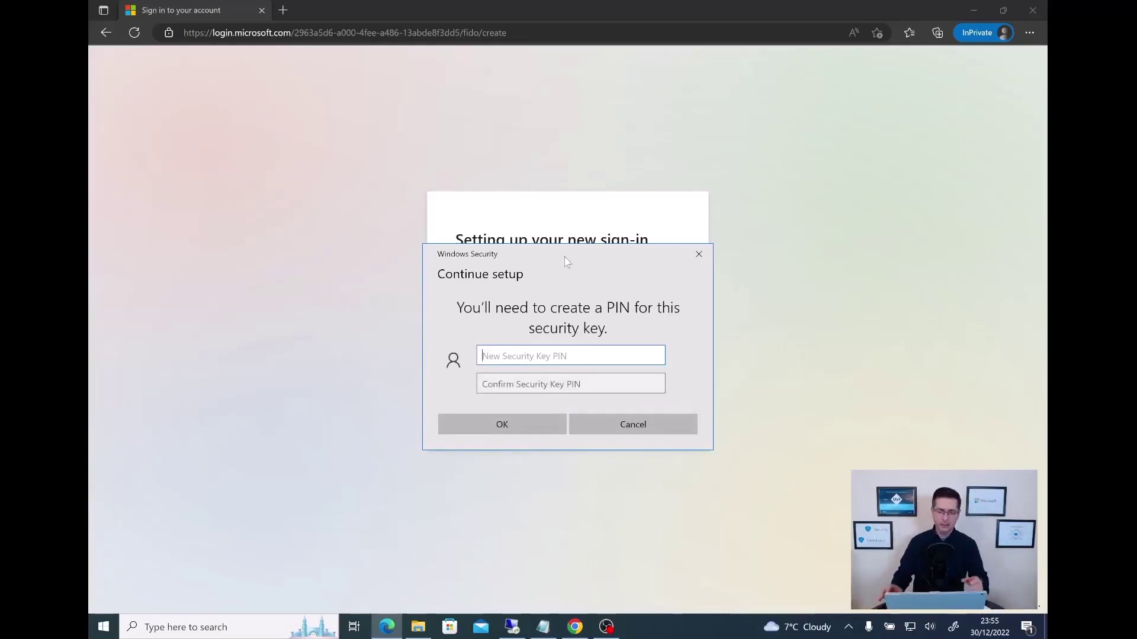
key(Tab)
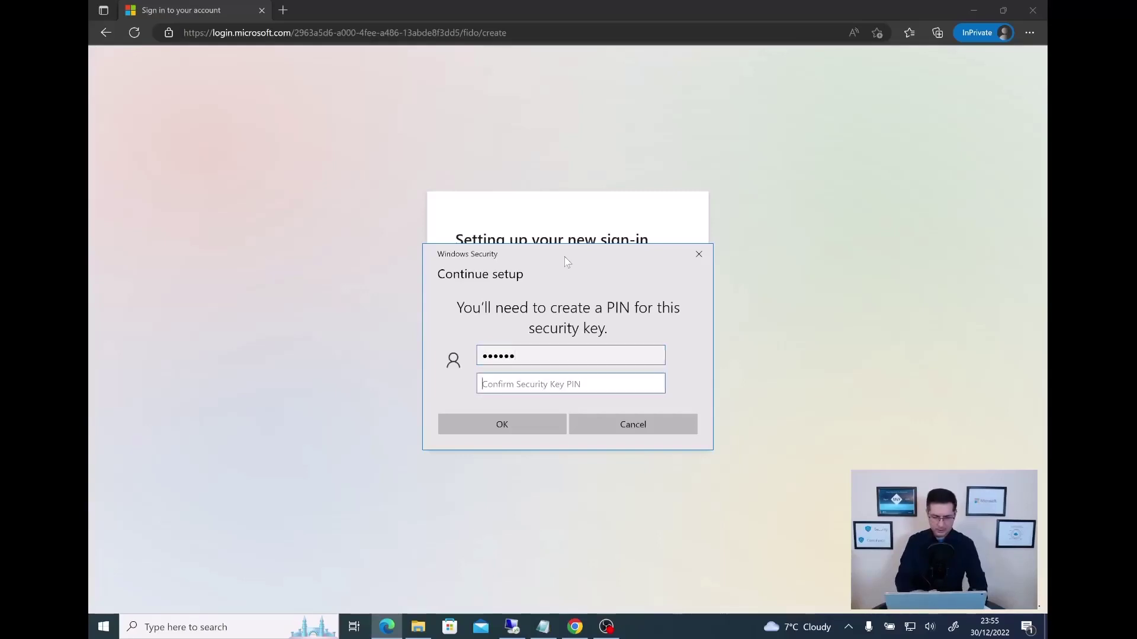
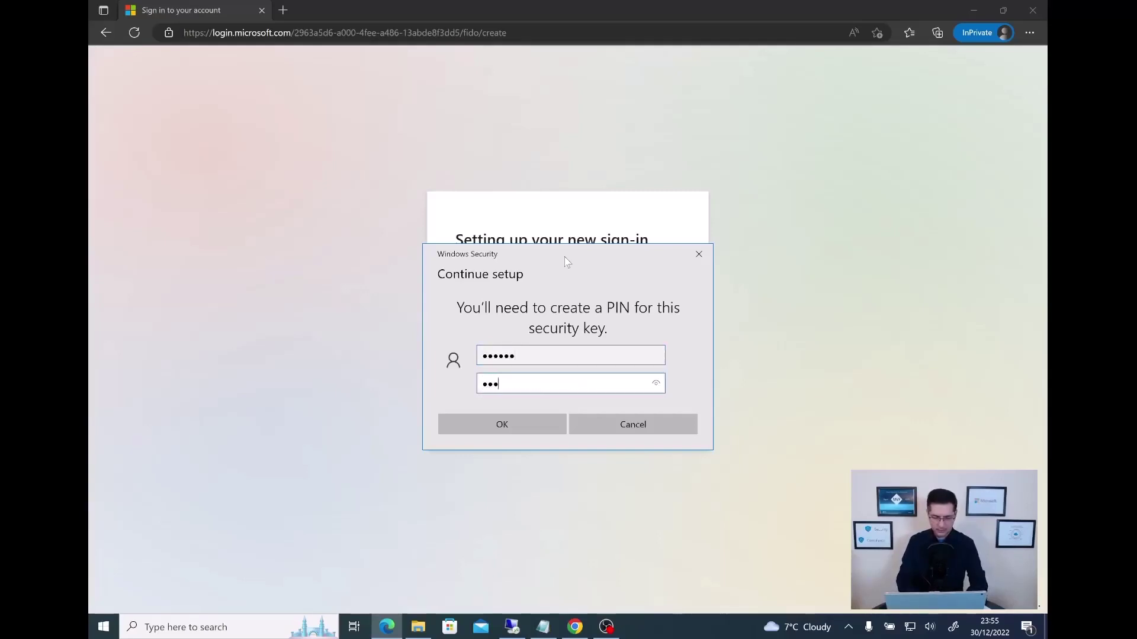
click(512, 429)
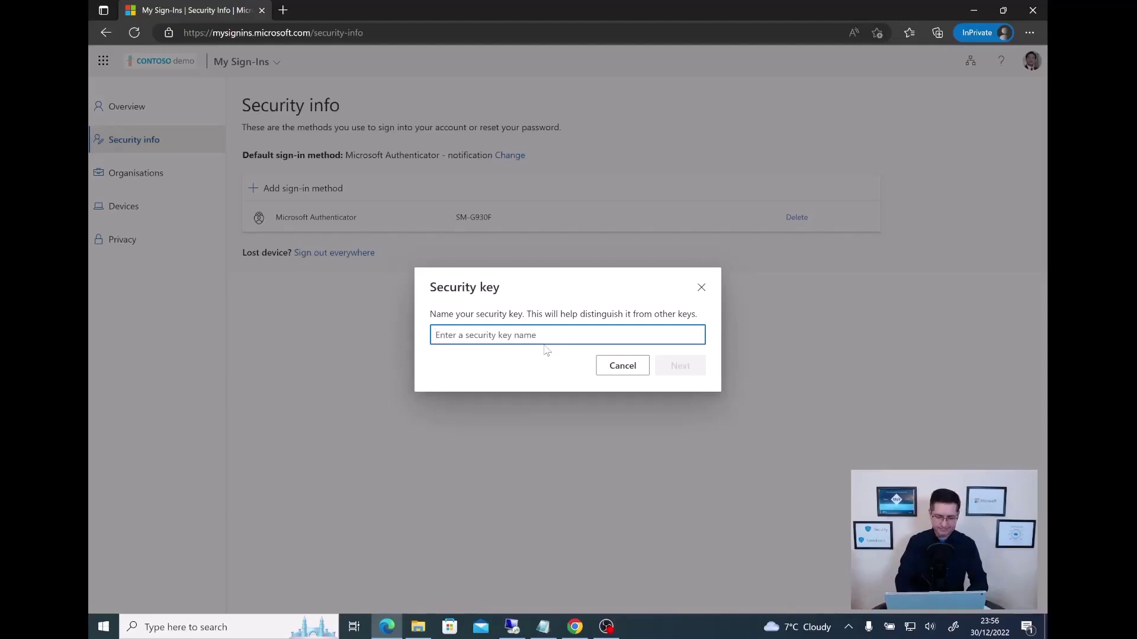
Name the new security key SecKey01 and finish the setup.
text(SecKey01)
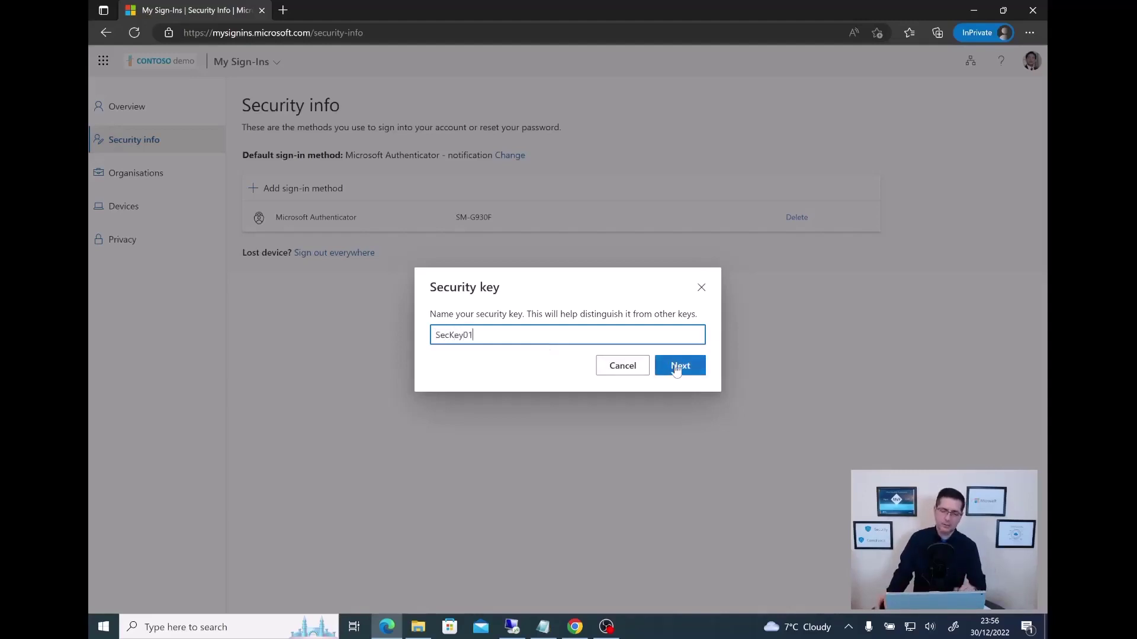
click(677, 371)
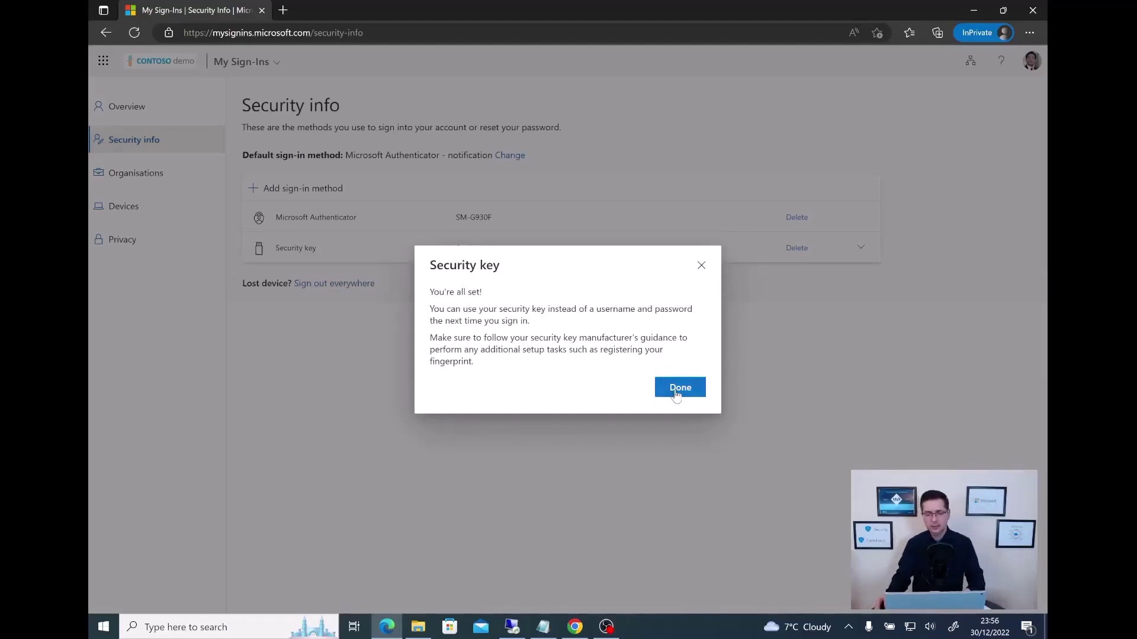
click(672, 392)
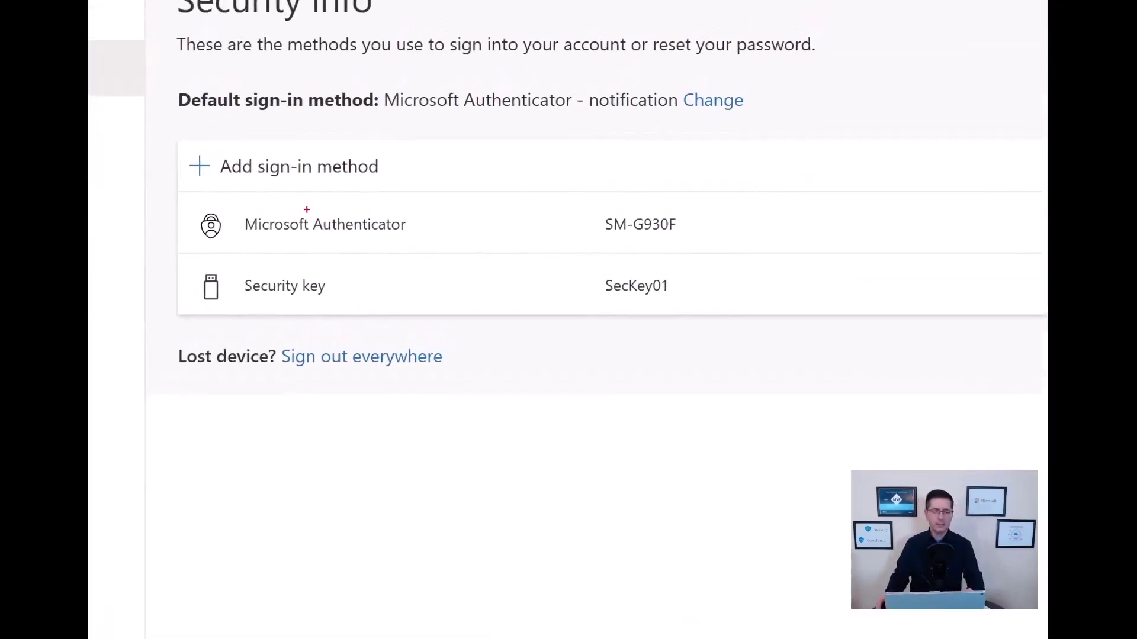
Highlight the listed sign-in methods, then expand the SecKey01 row to show Date registered and AAGUID.
mouse_move(236, 216)
mouse_down()
mouse_move(249, 262)
mouse_move(391, 197)
mouse_move(225, 203)
mouse_up()
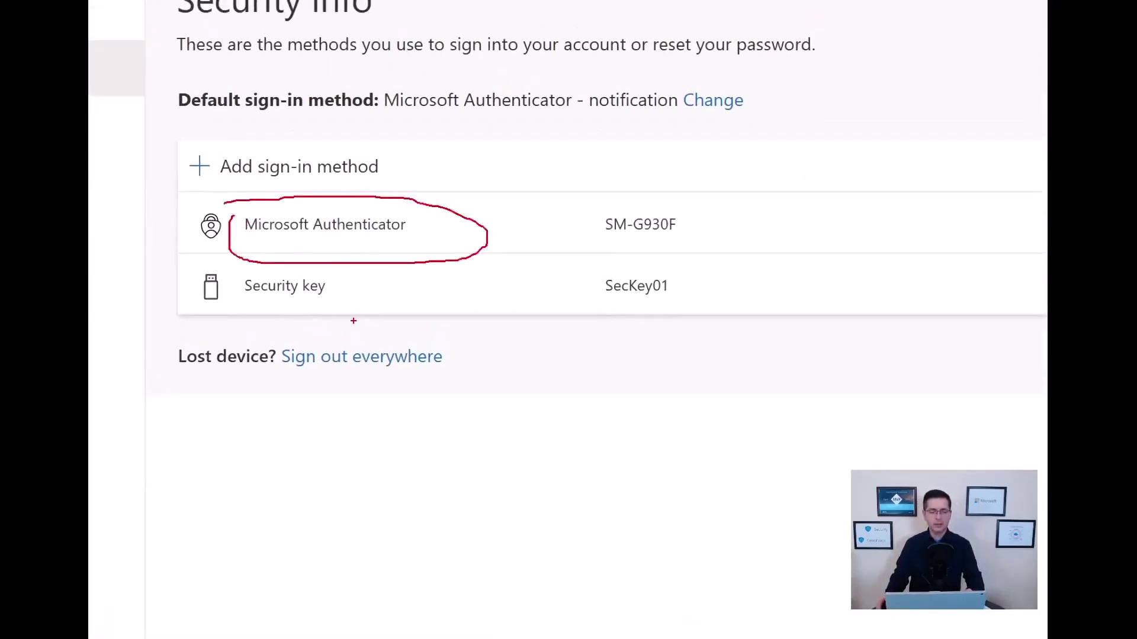
mouse_move(281, 270)
mouse_down()
mouse_move(230, 330)
mouse_move(415, 276)
mouse_move(246, 268)
mouse_up()
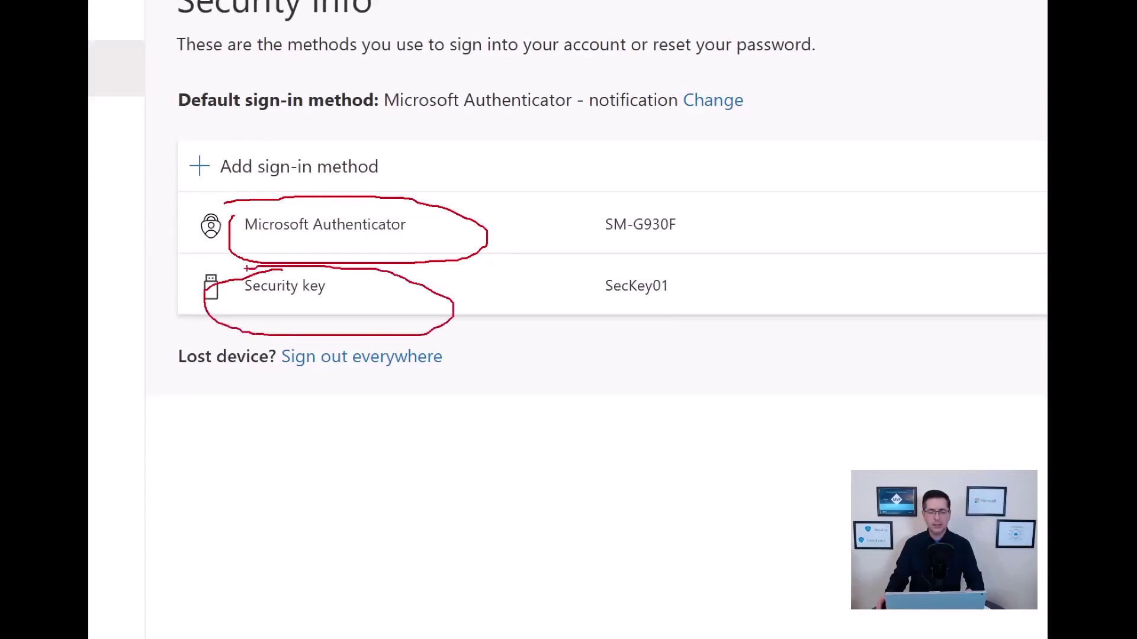
drag(606, 299, 710, 296)
key(Escape)
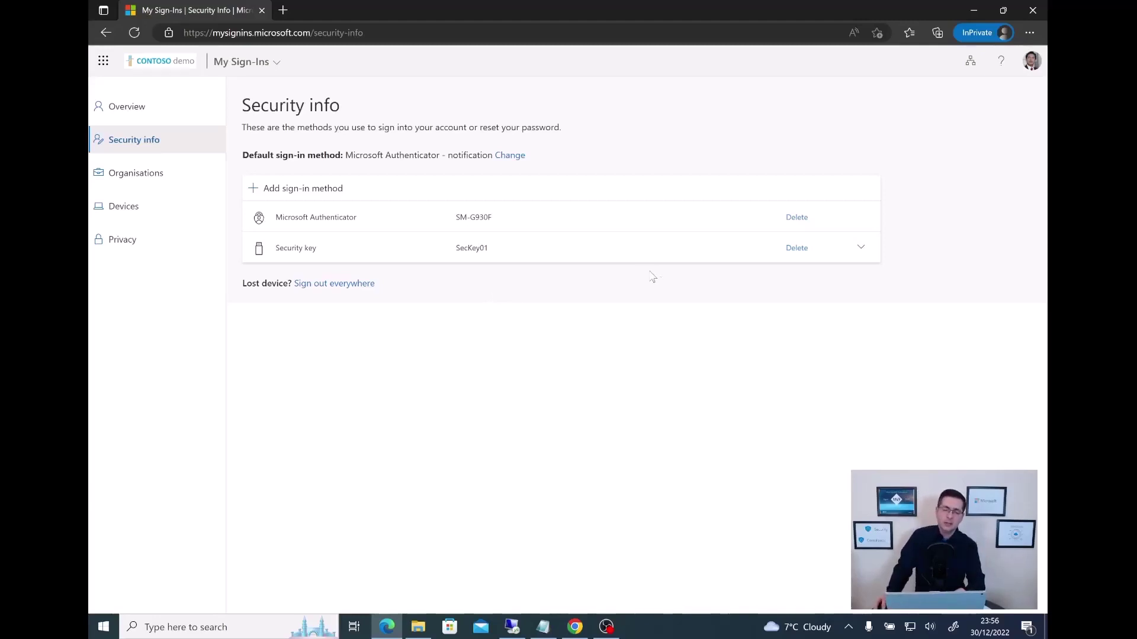
click(862, 250)
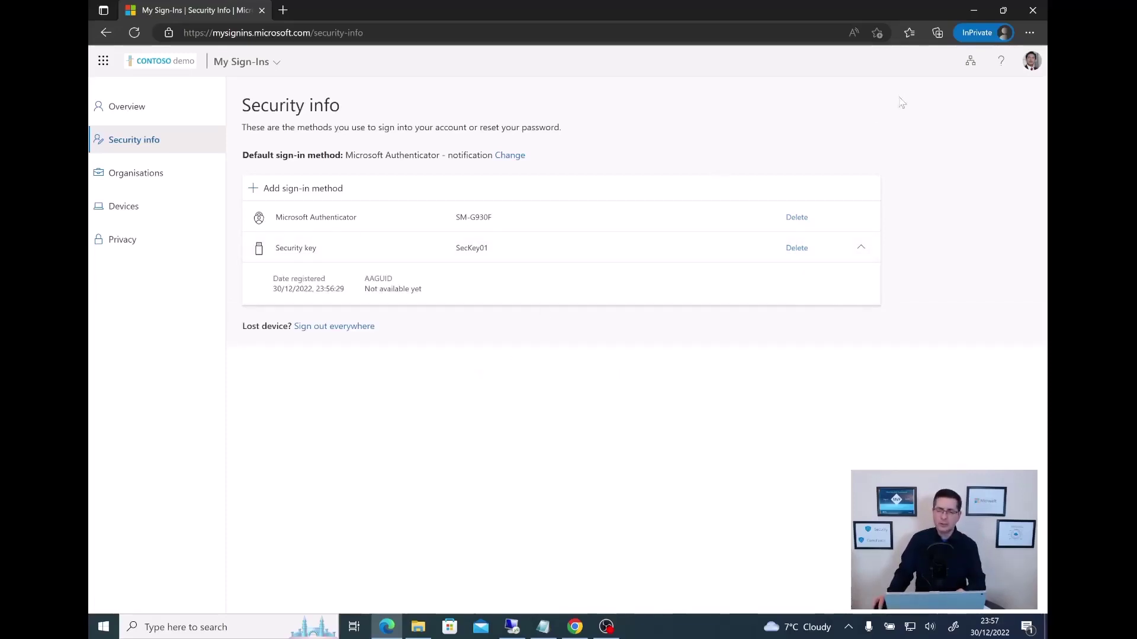
Close the sign-in browser, highlight 'End user experience' in Notepad, and open a new InPrivate window.
click(1032, 12)
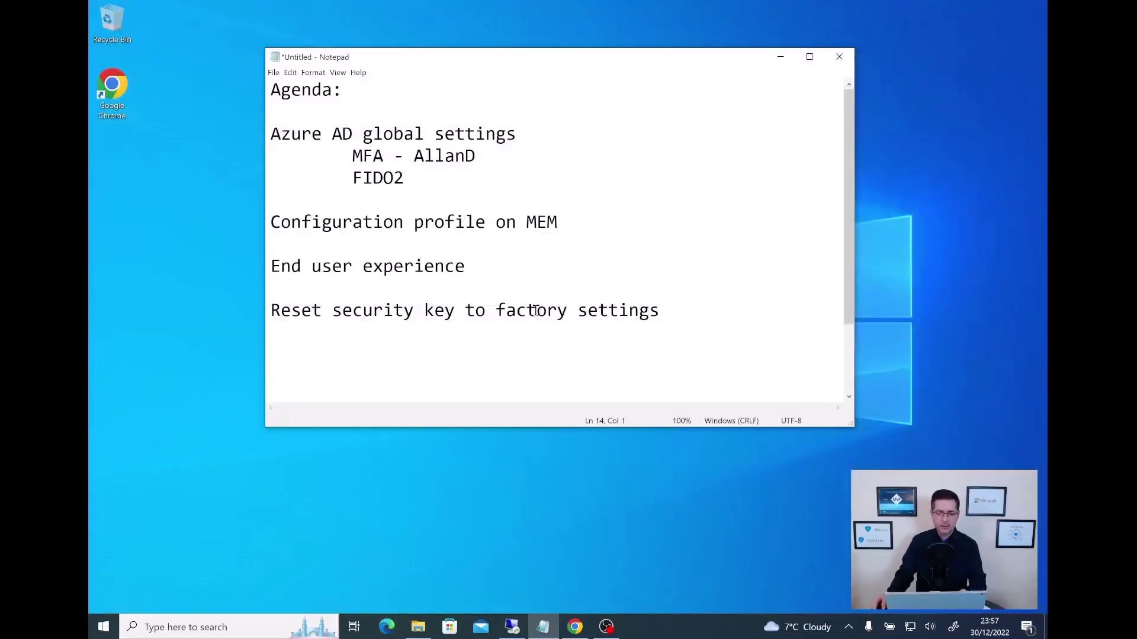
drag(466, 310, 567, 310)
drag(485, 273, 219, 270)
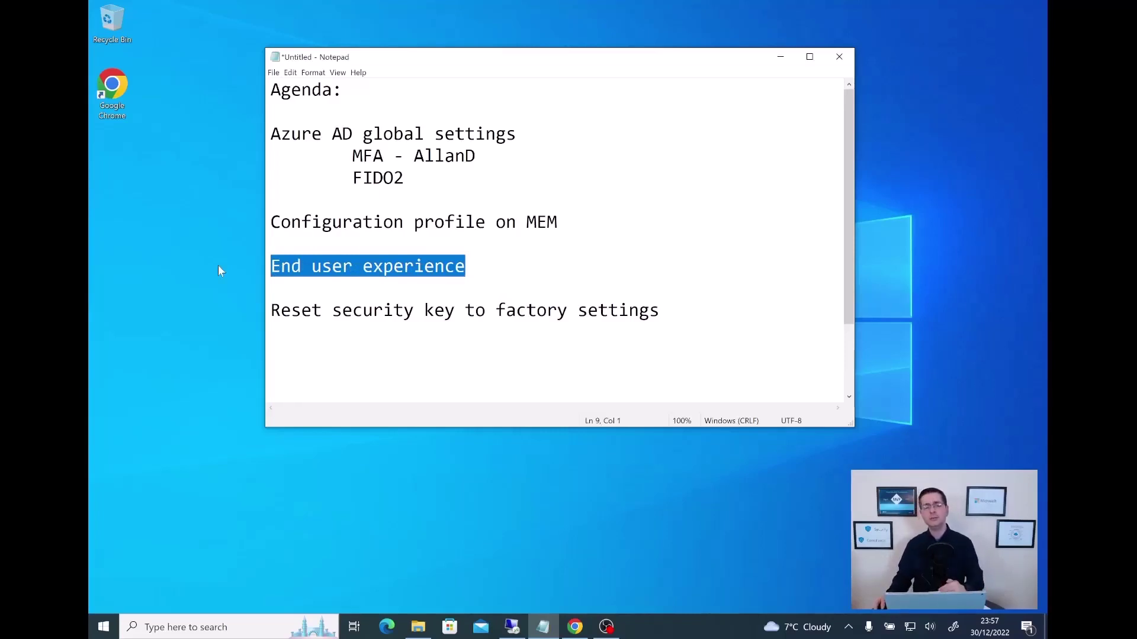
click(353, 311)
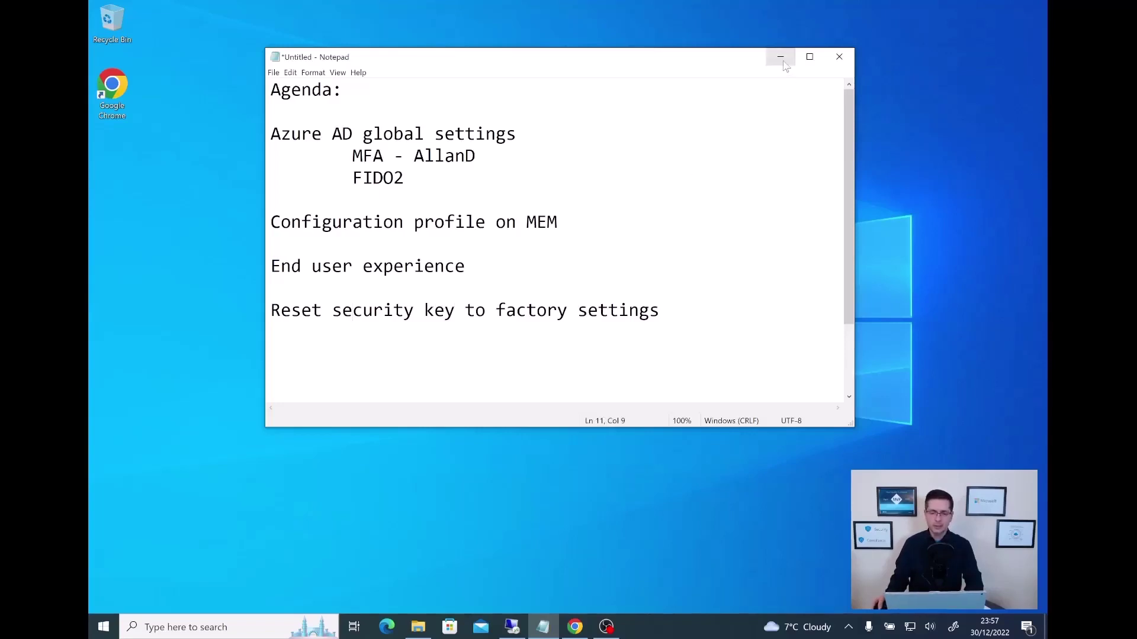
right_click(388, 627)
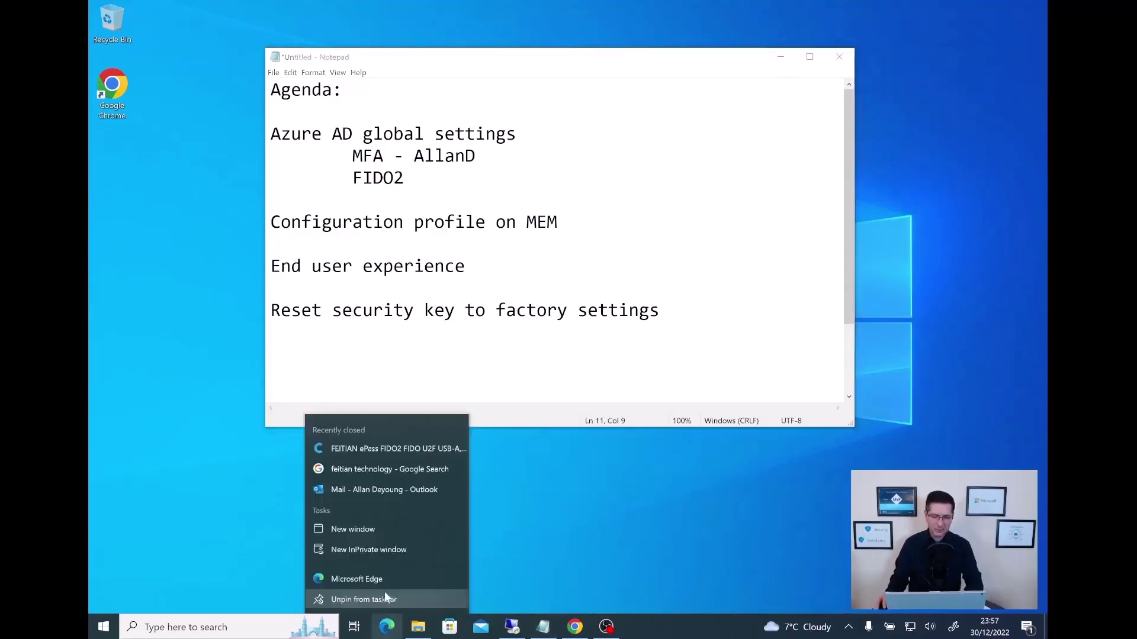
click(384, 551)
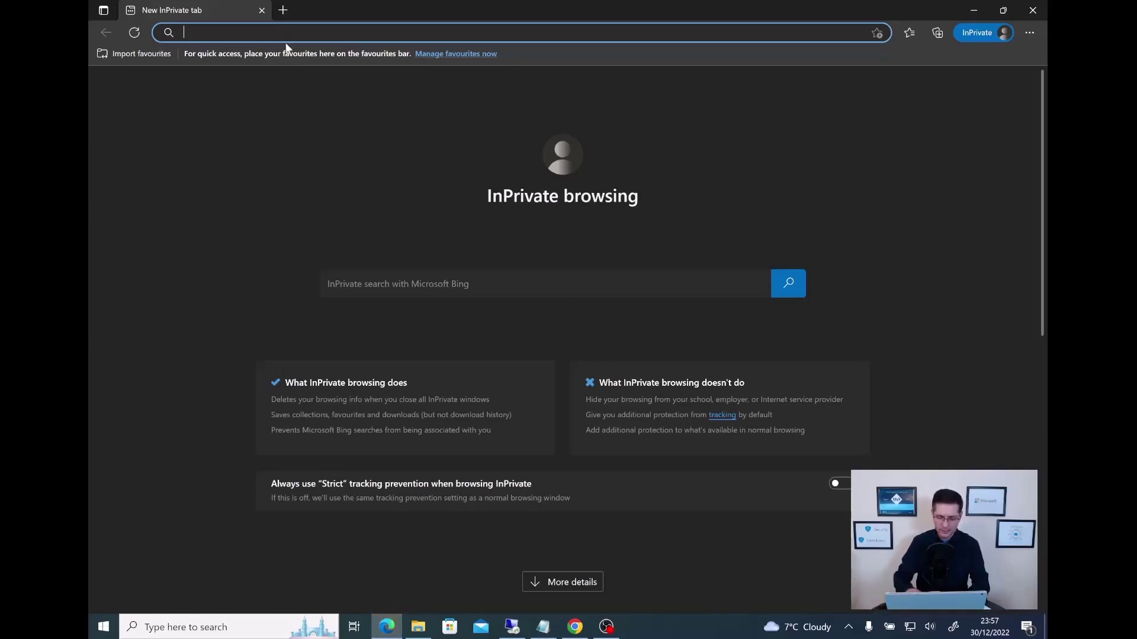
Browse to mail.office365.com and choose to sign in with a security key.
text(mail.office)
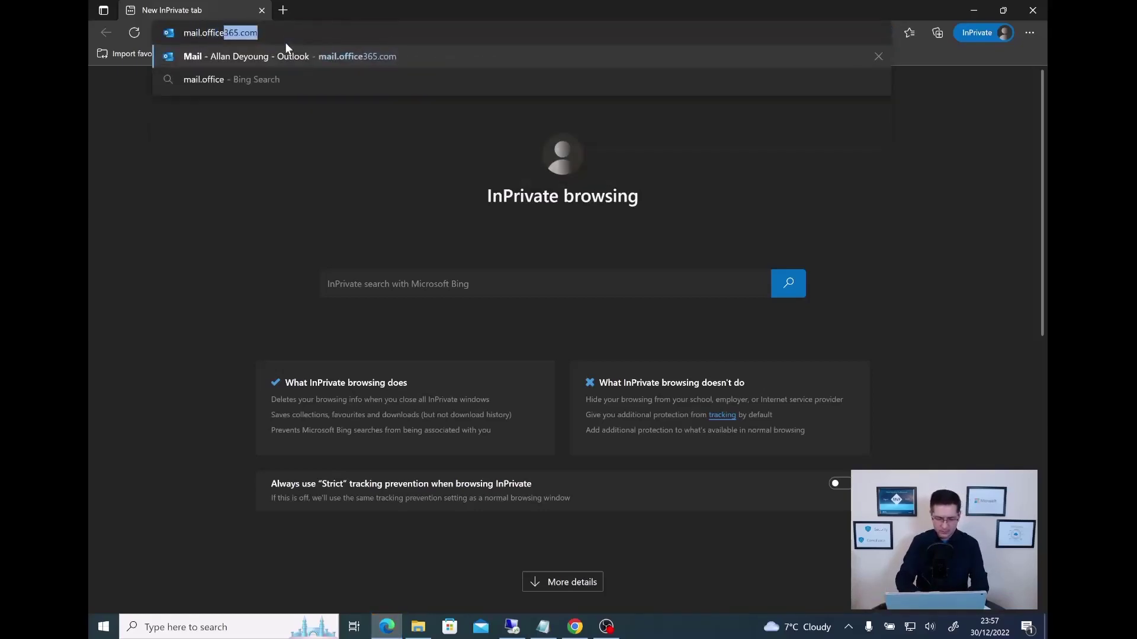
text(365.com)
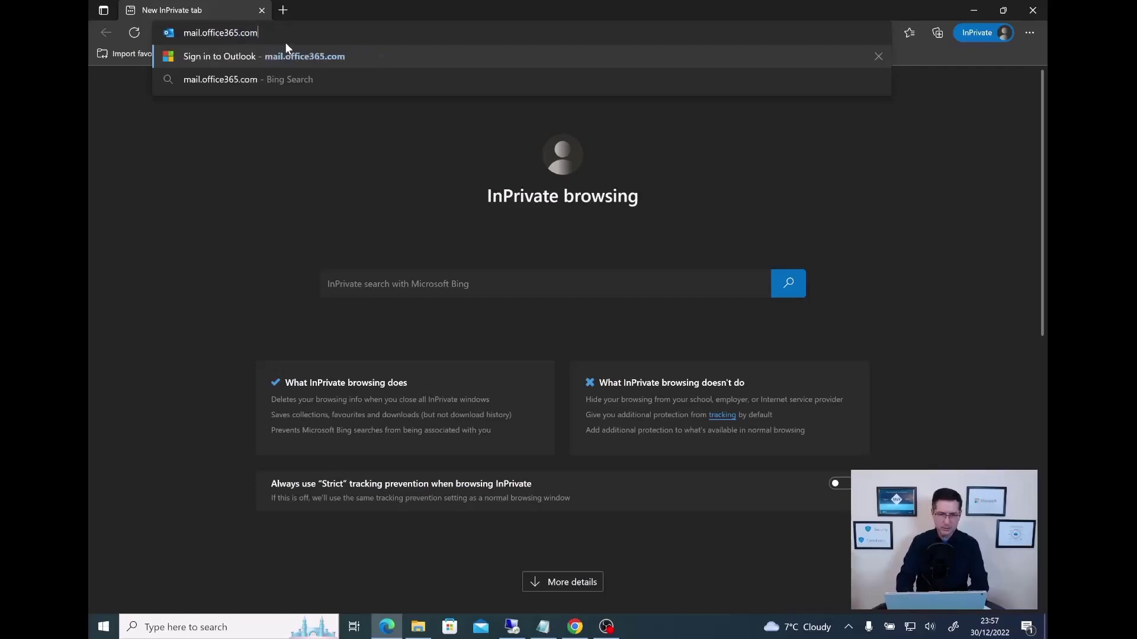
key(Return)
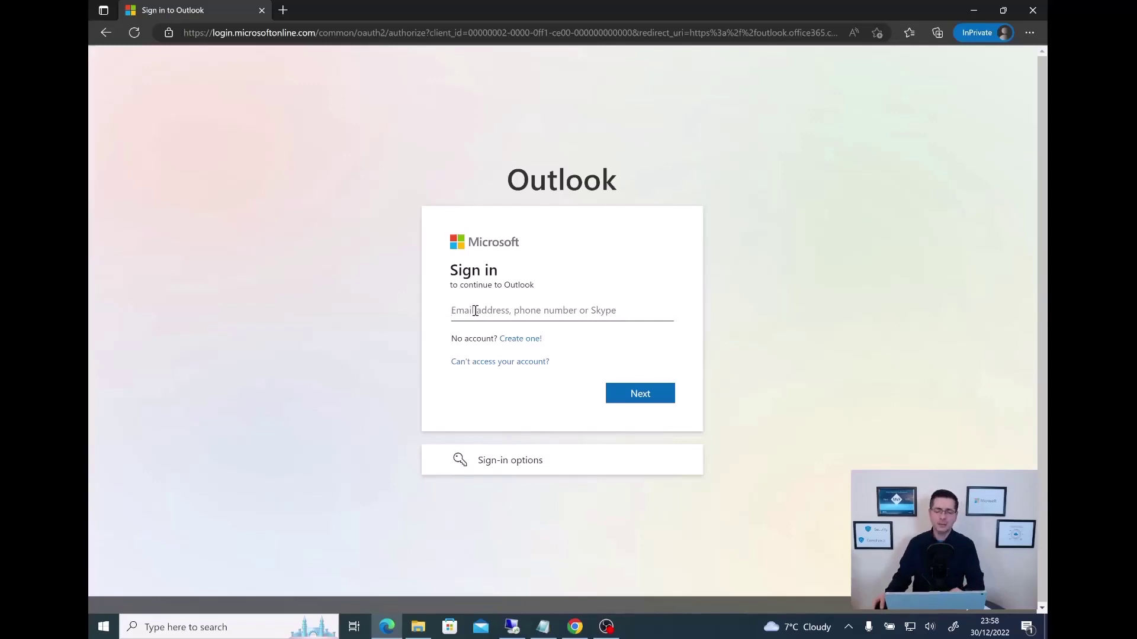
click(513, 467)
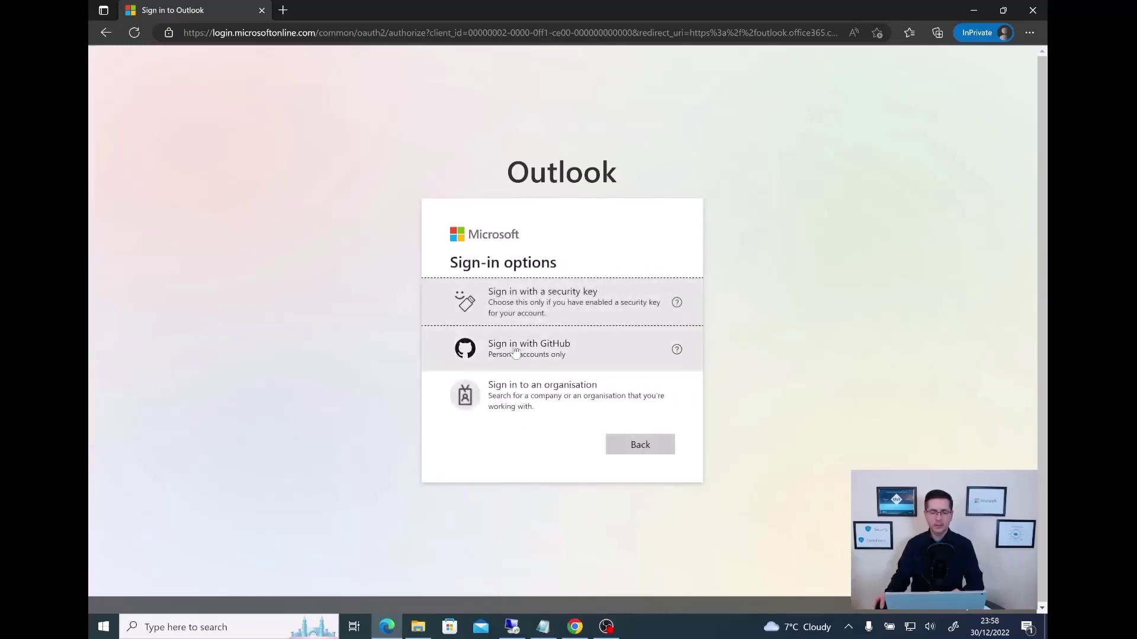
click(515, 312)
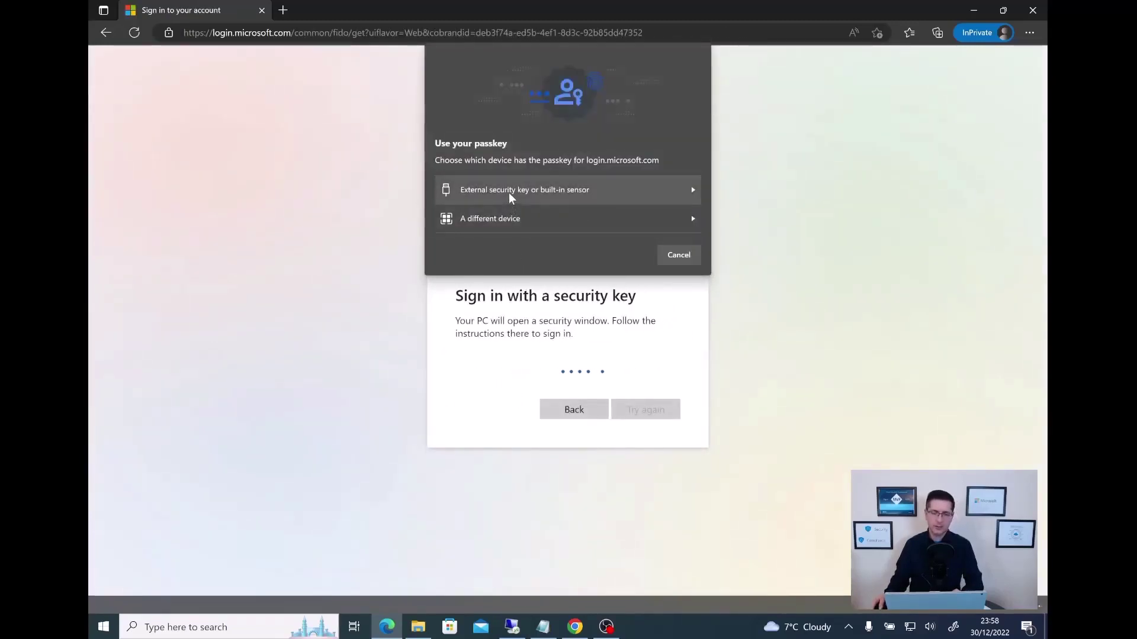
Authenticate with the external security key and its PIN, staying signed in to Outlook.
click(510, 197)
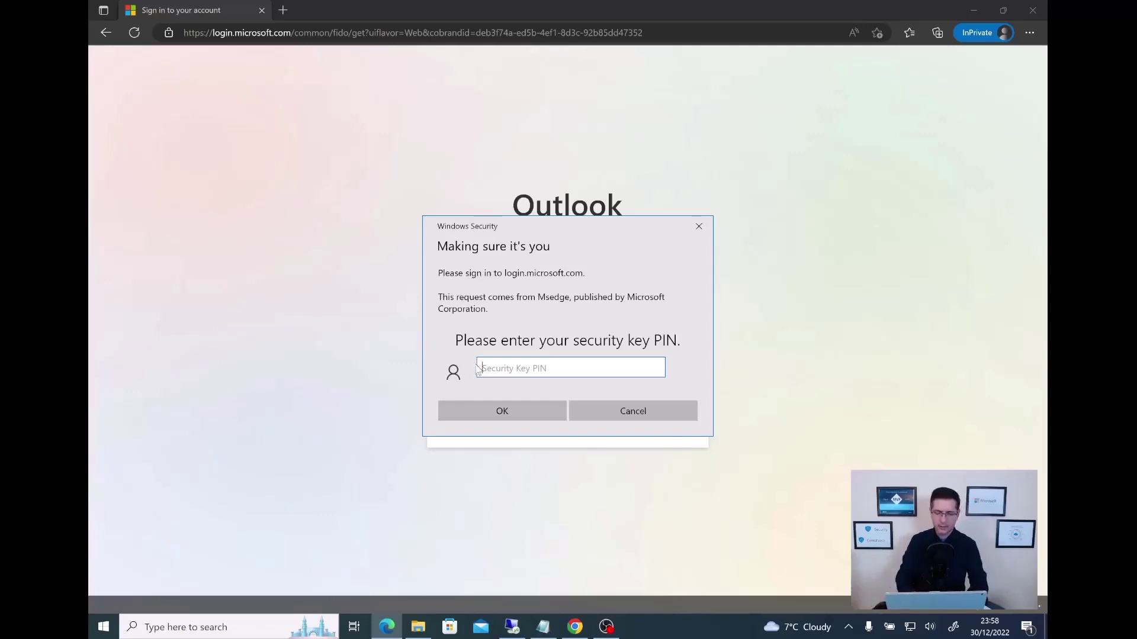
text(••••••)
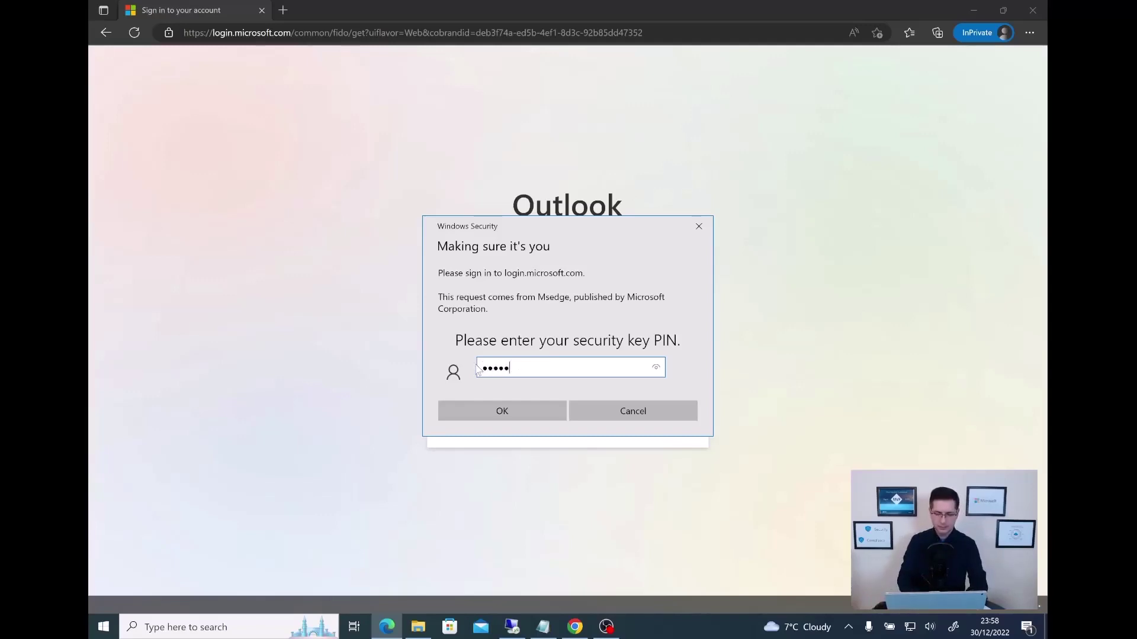
click(473, 411)
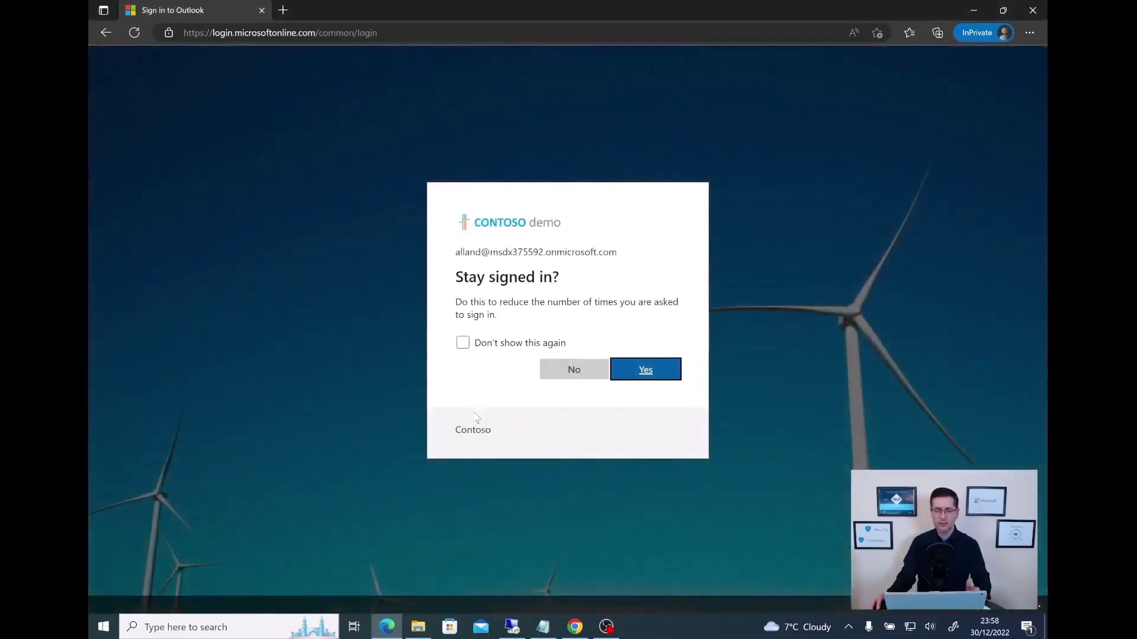
click(644, 371)
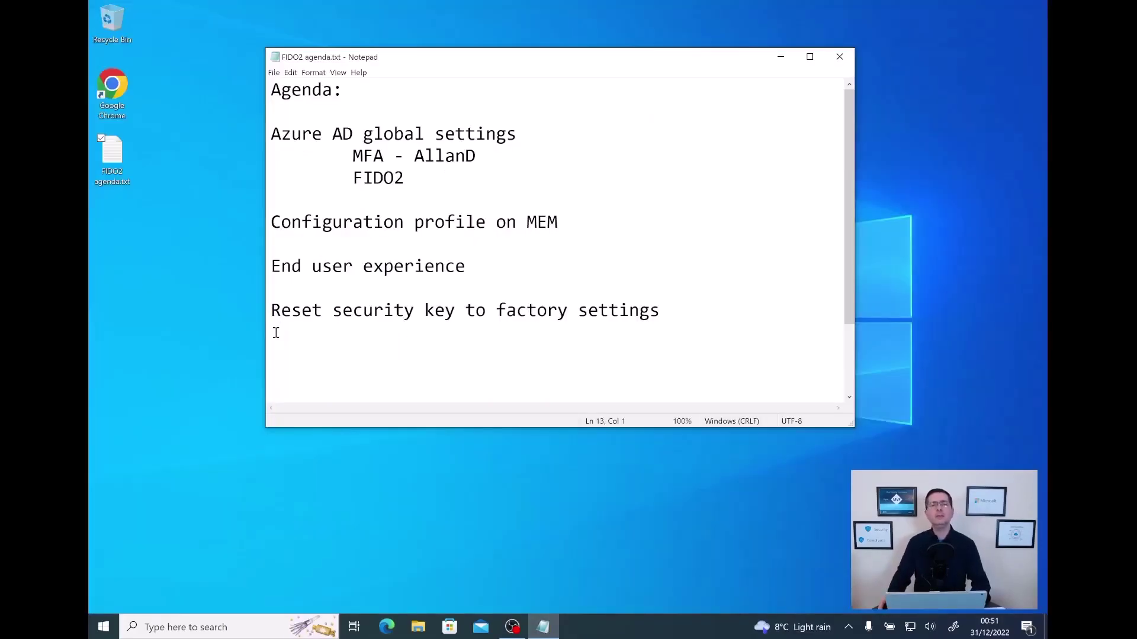
Highlight the 'Reset security key to factory settings' line in Notepad and open Windows search.
click(270, 314)
drag(270, 315, 281, 337)
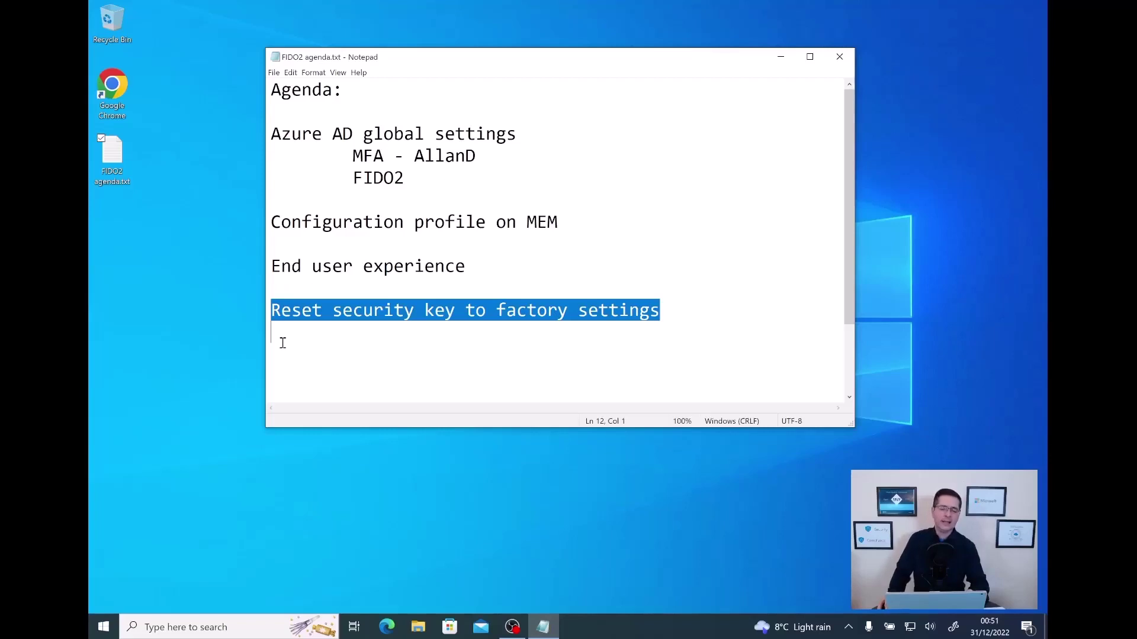
click(168, 629)
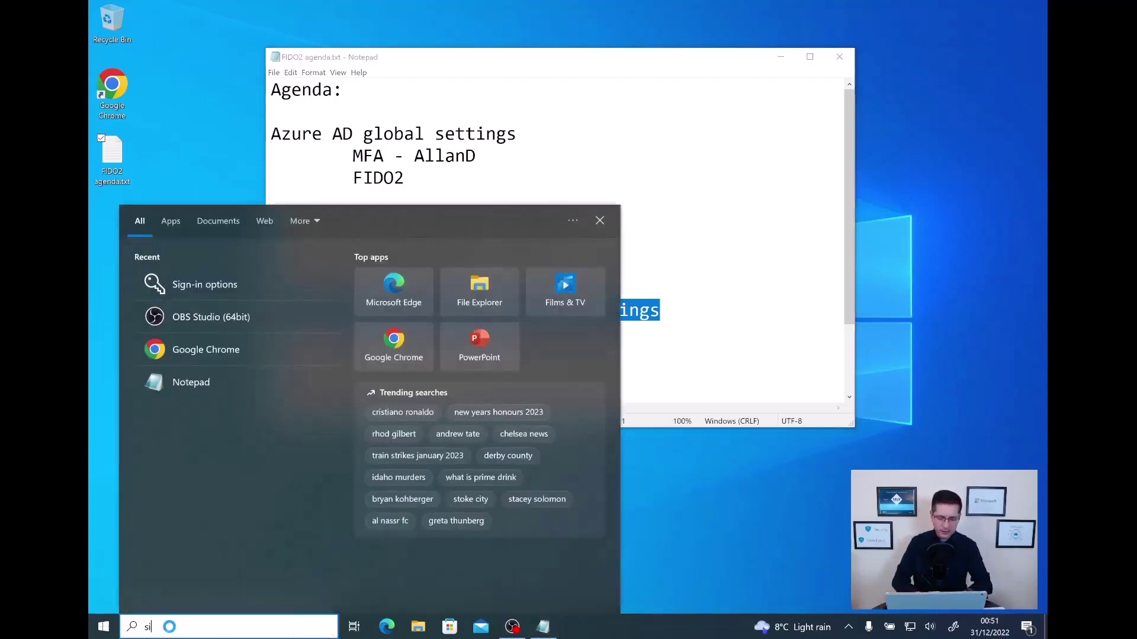
Search 'sign', open Sign-in options, and under Security Key > Manage choose Reset and Proceed.
text(sign)
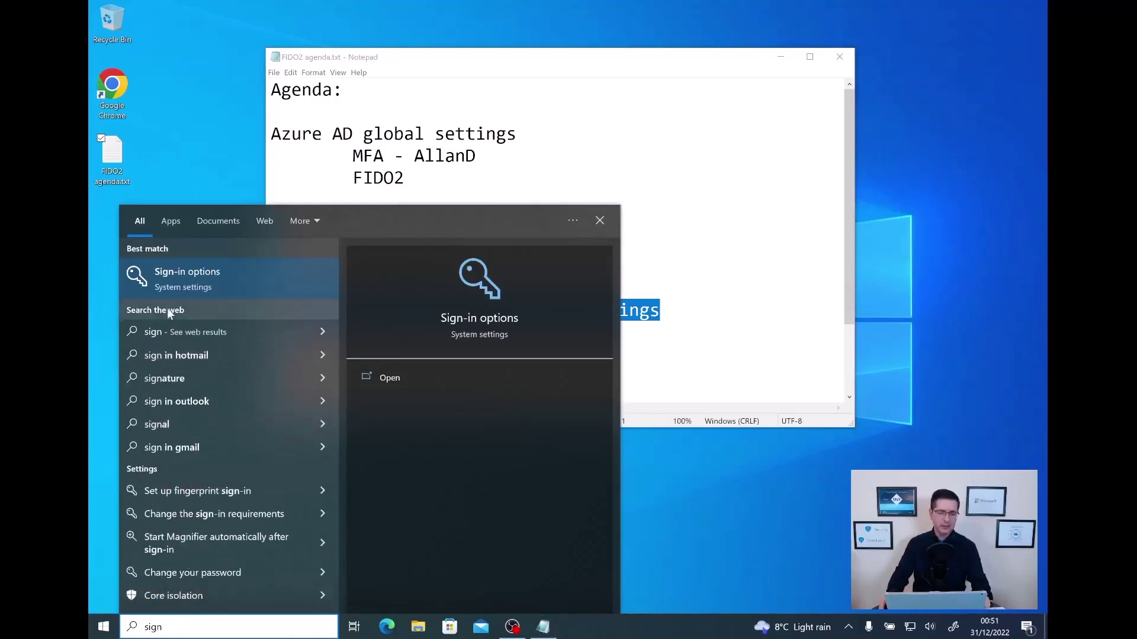
click(176, 287)
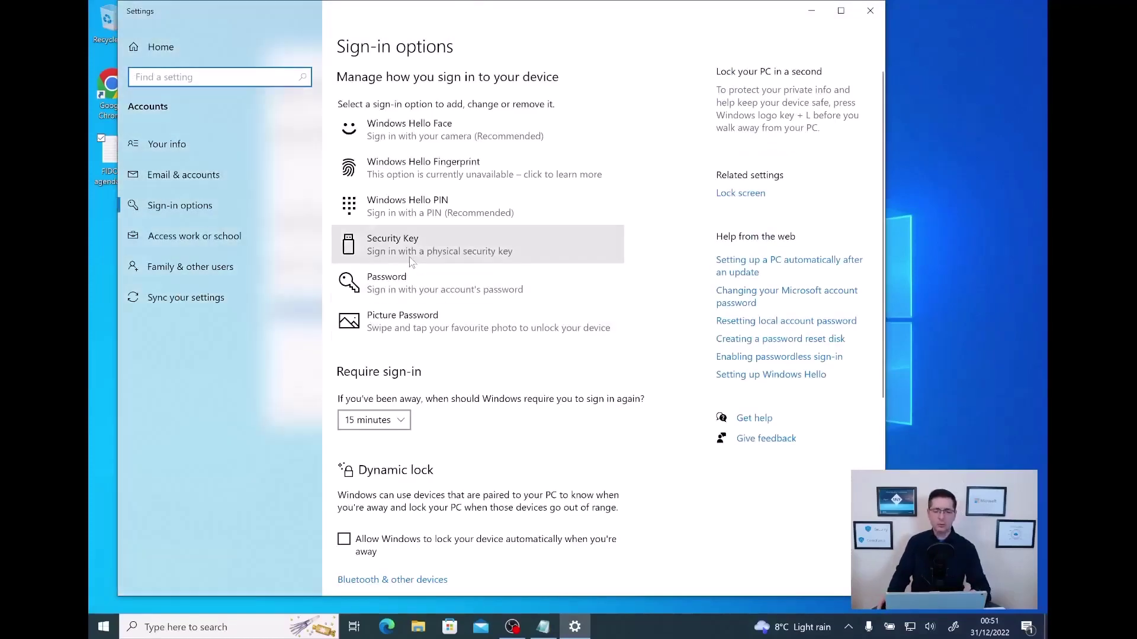
click(414, 255)
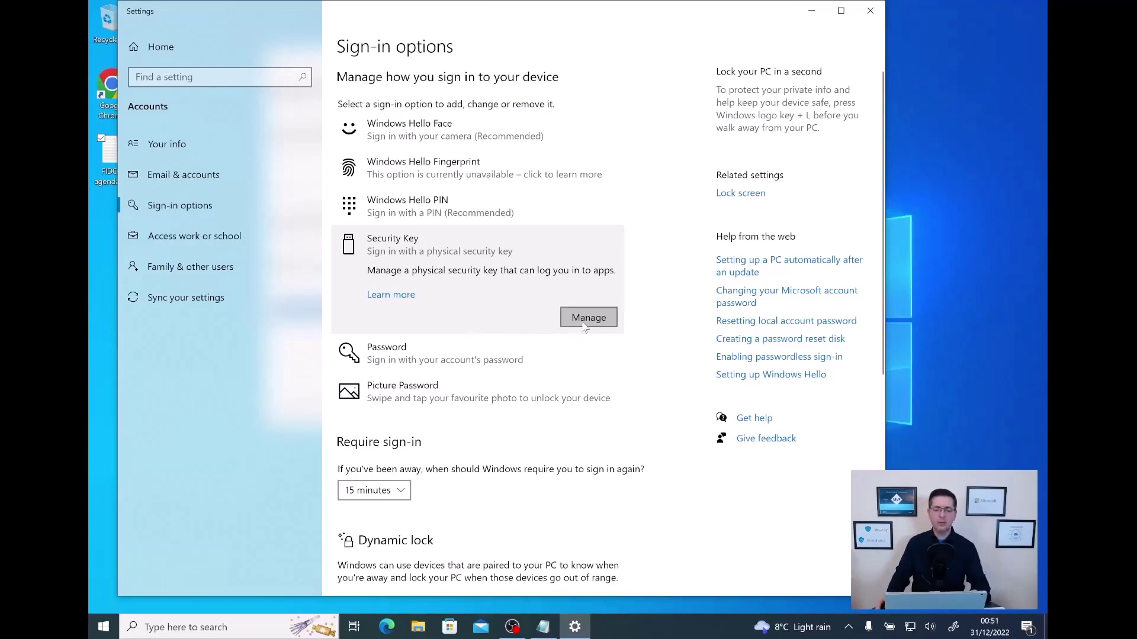
click(581, 319)
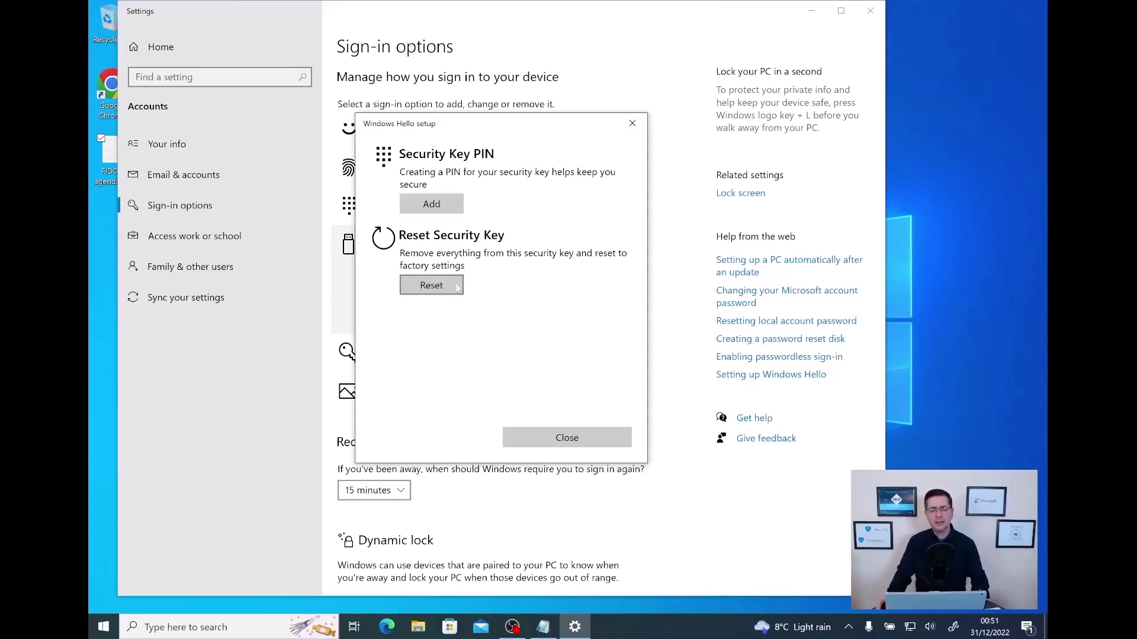
click(432, 286)
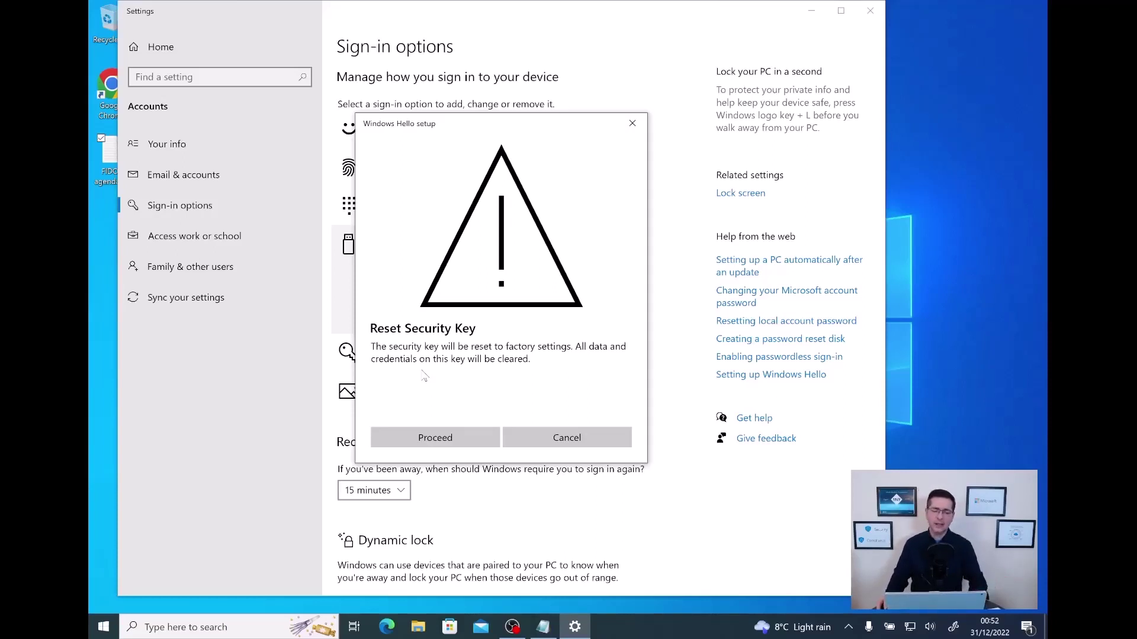
click(435, 438)
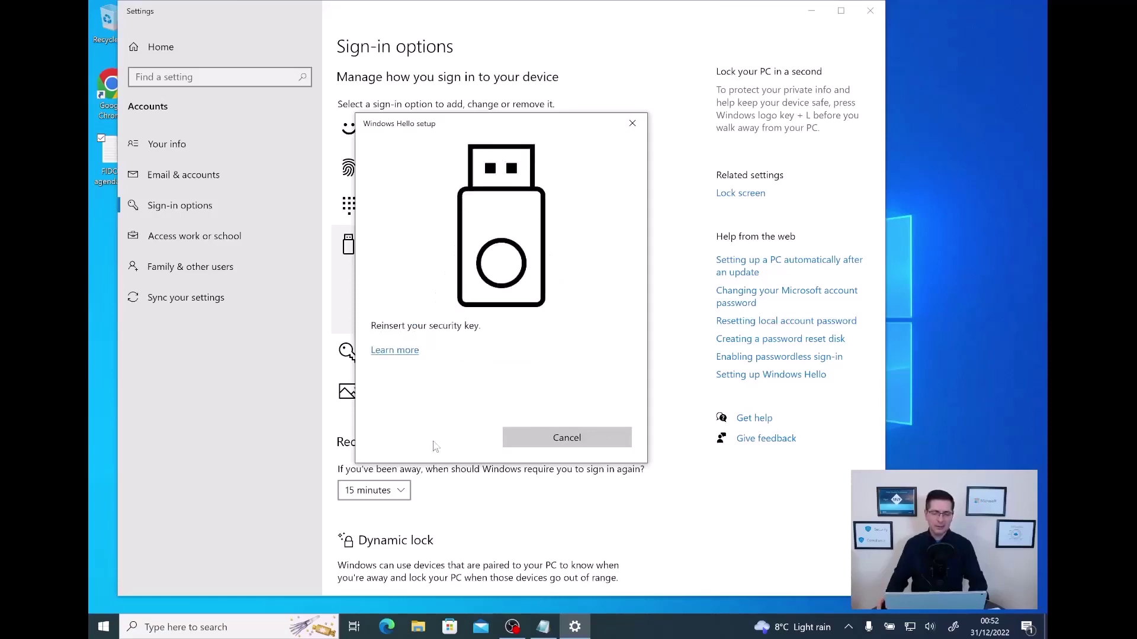